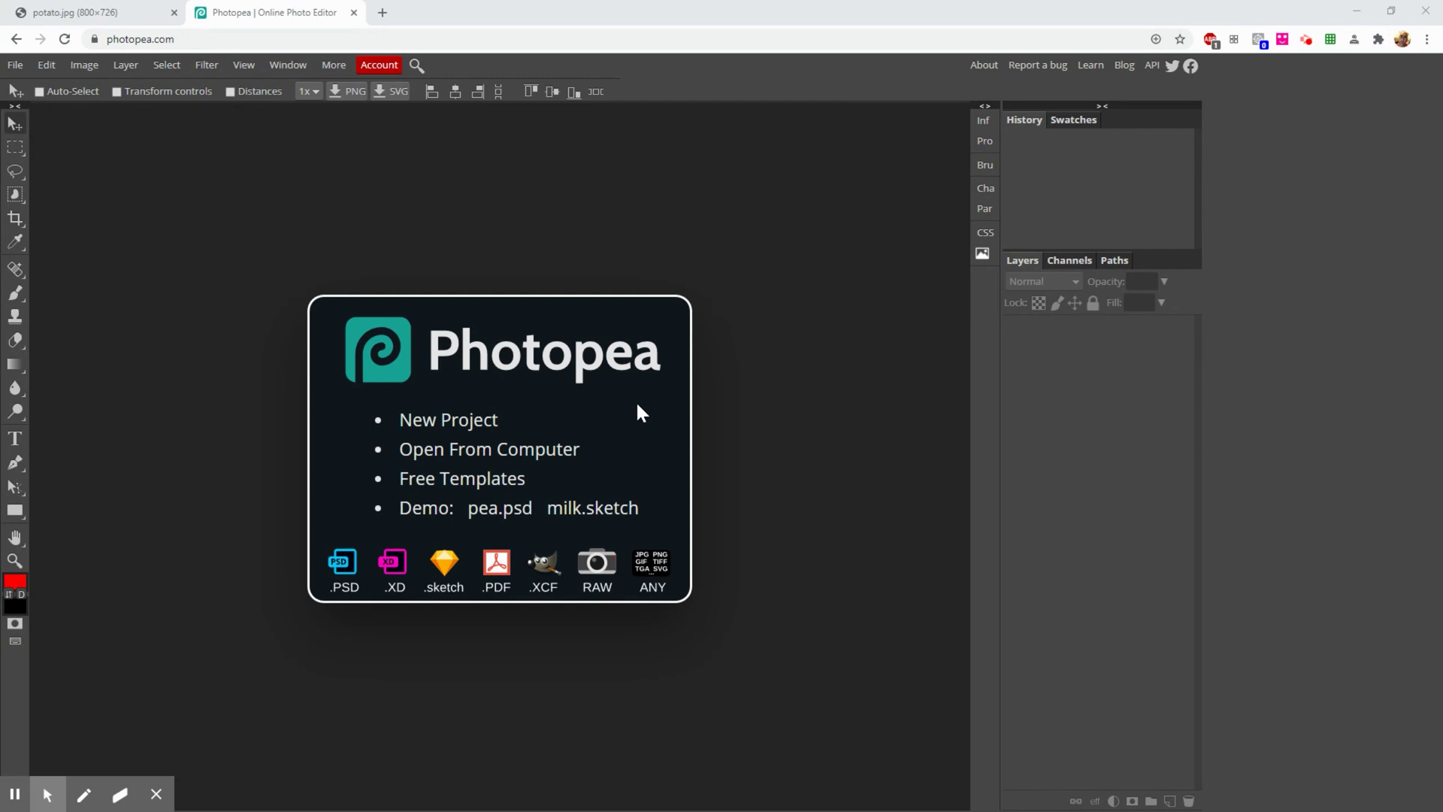
# View the finished vegetable-face picture potato.jpg in the other browser tab and return to Photopea.
pyautogui.click(124, 15)
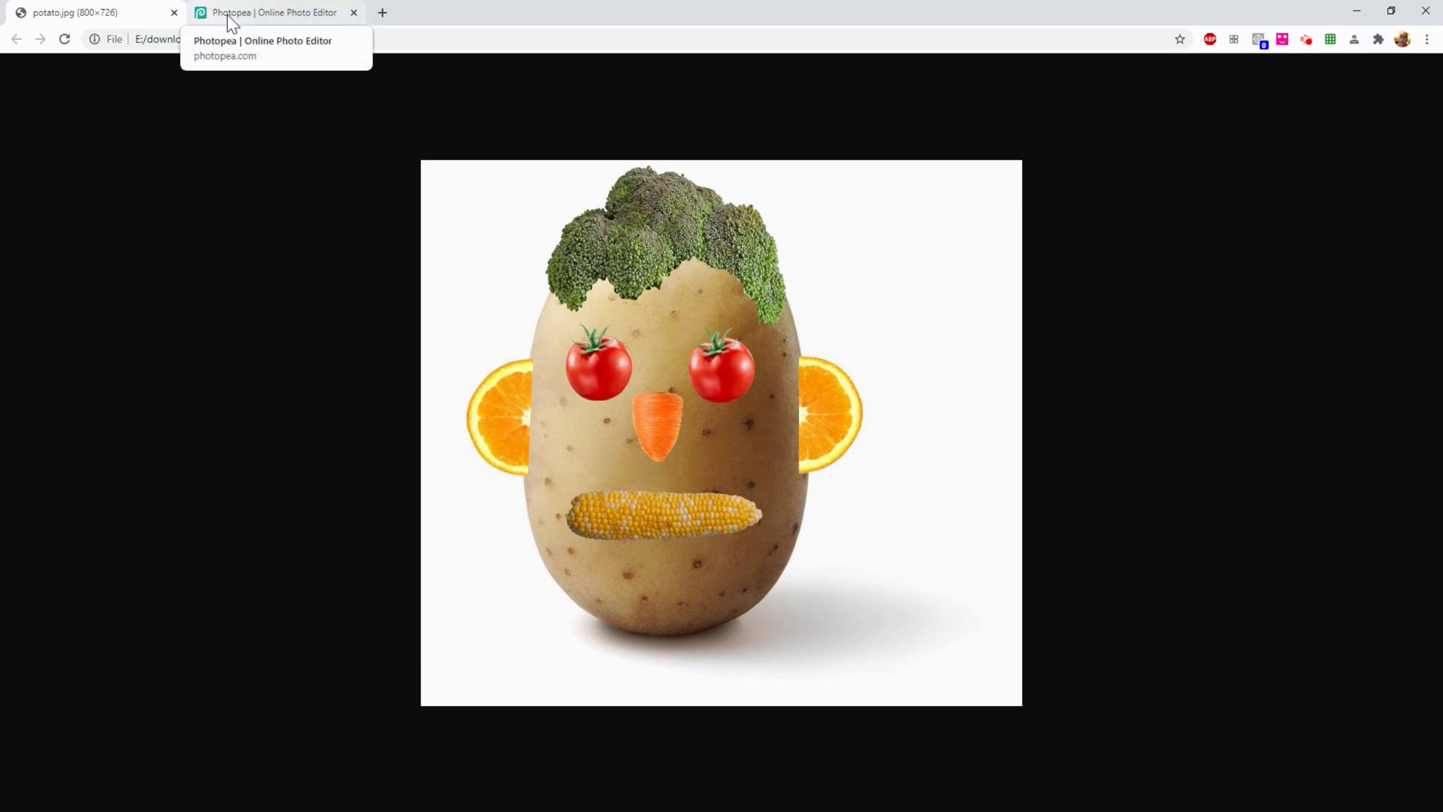
pyautogui.click(261, 15)
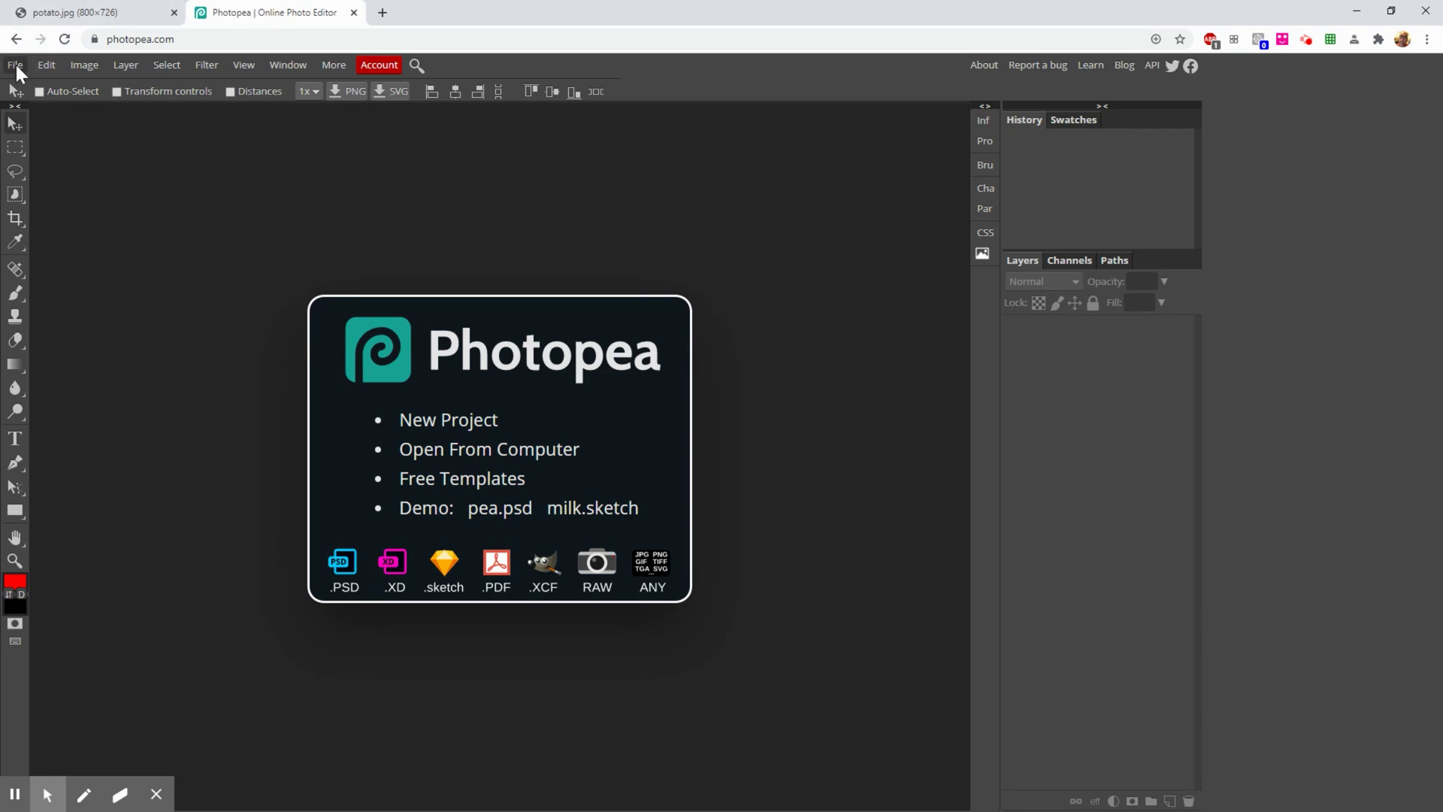
pyautogui.click(85, 38)
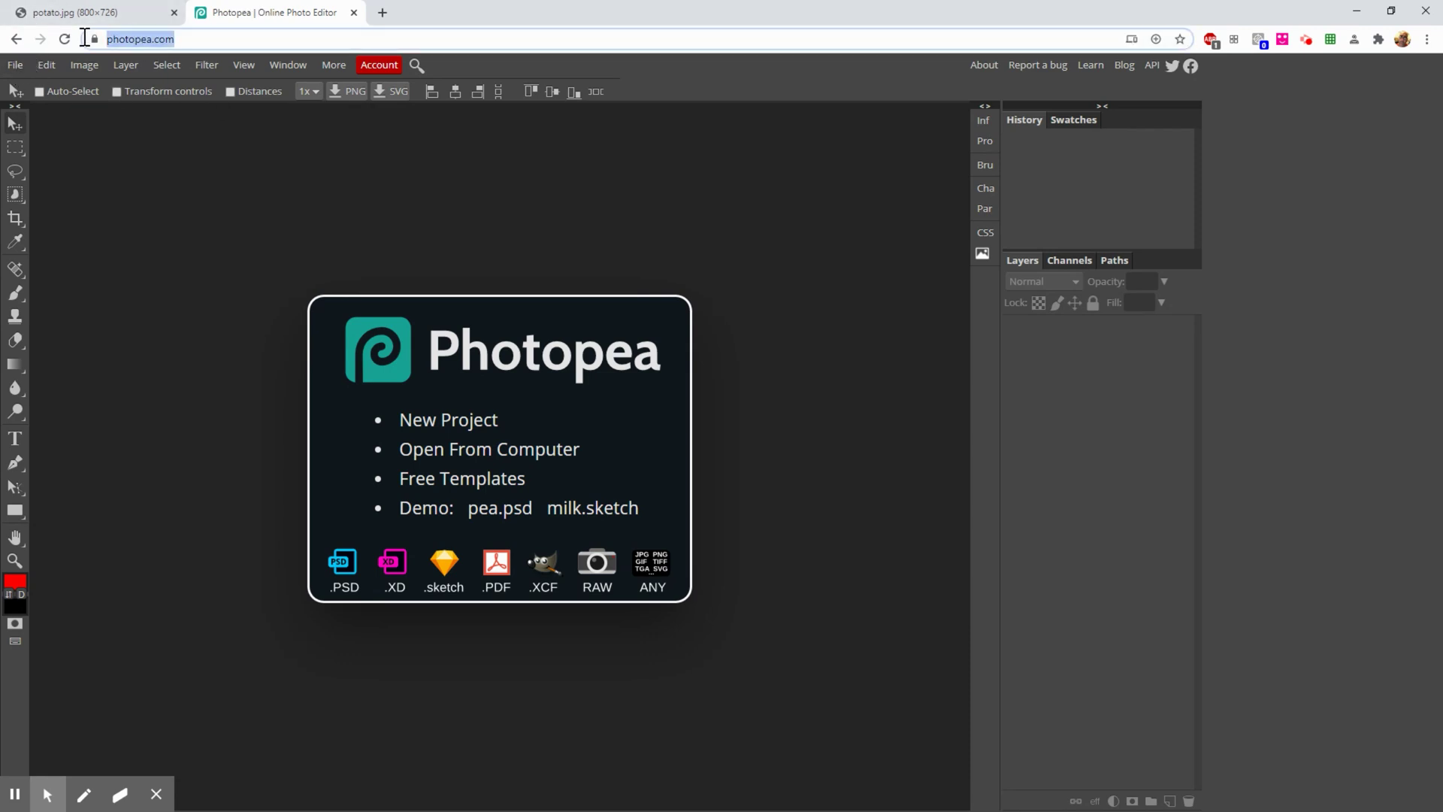
# Open the plain potato photo potato.jpg from the images folder.
pyautogui.click(12, 65)
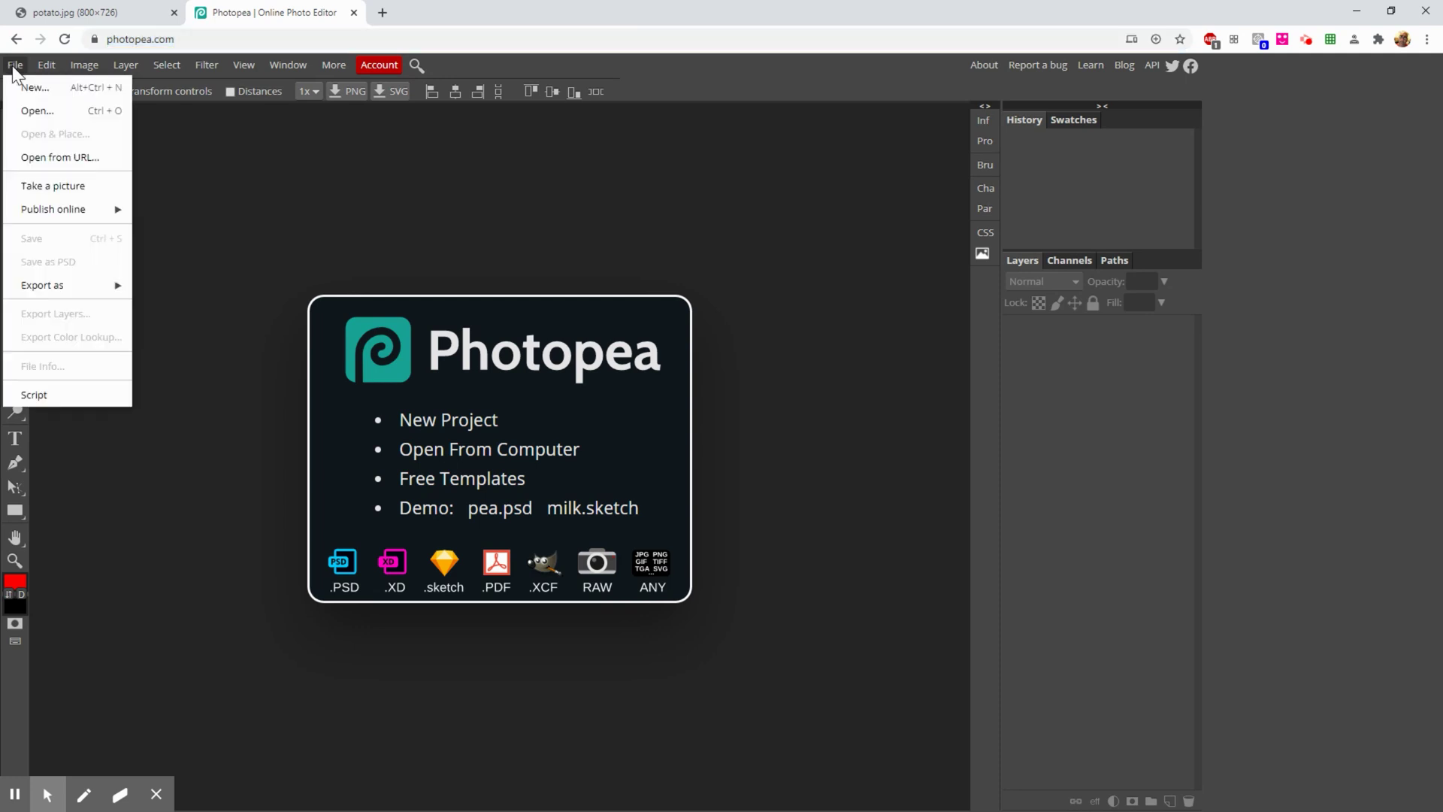
pyautogui.click(37, 105)
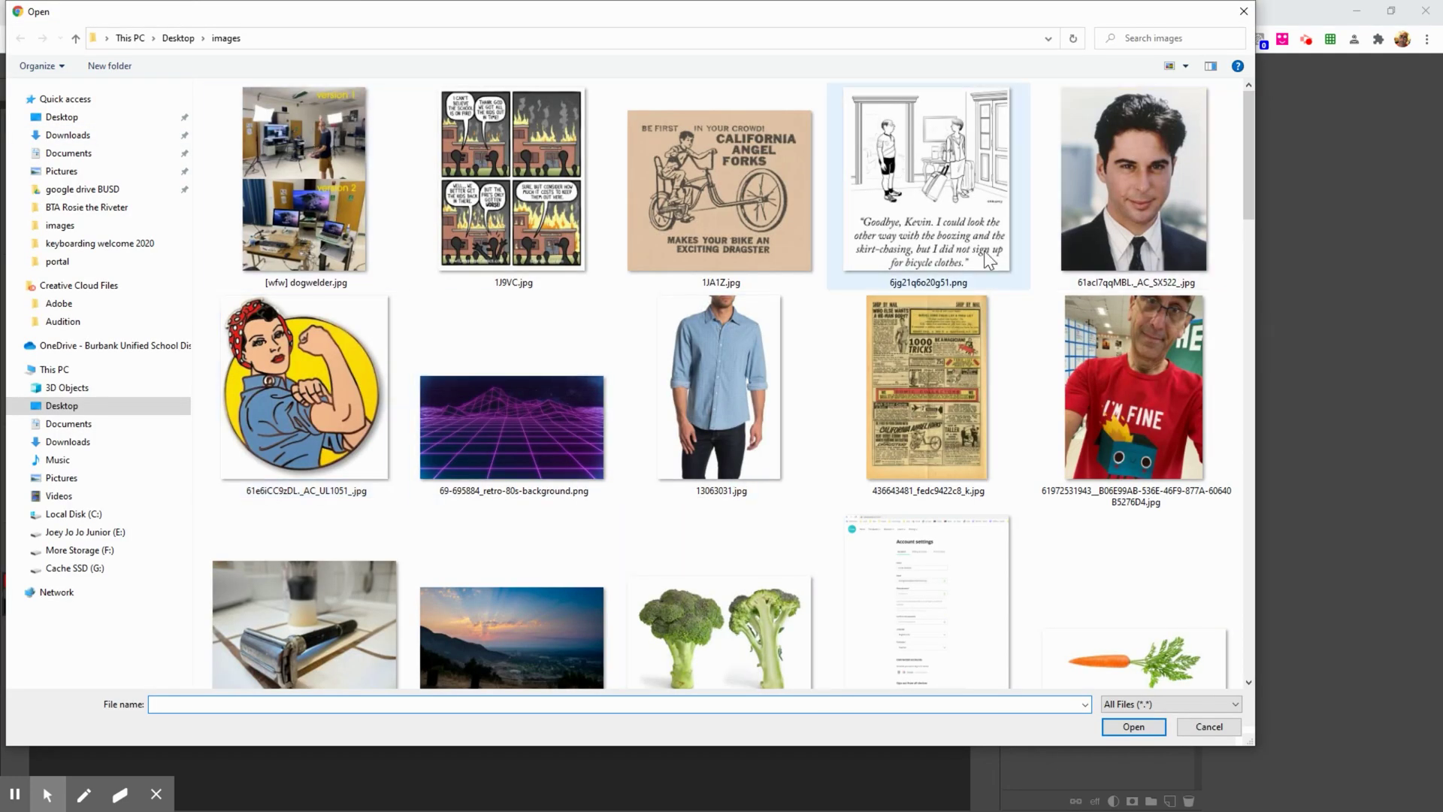
pyautogui.scroll(-15, 753, 525)
pyautogui.scroll(5, 751, 520)
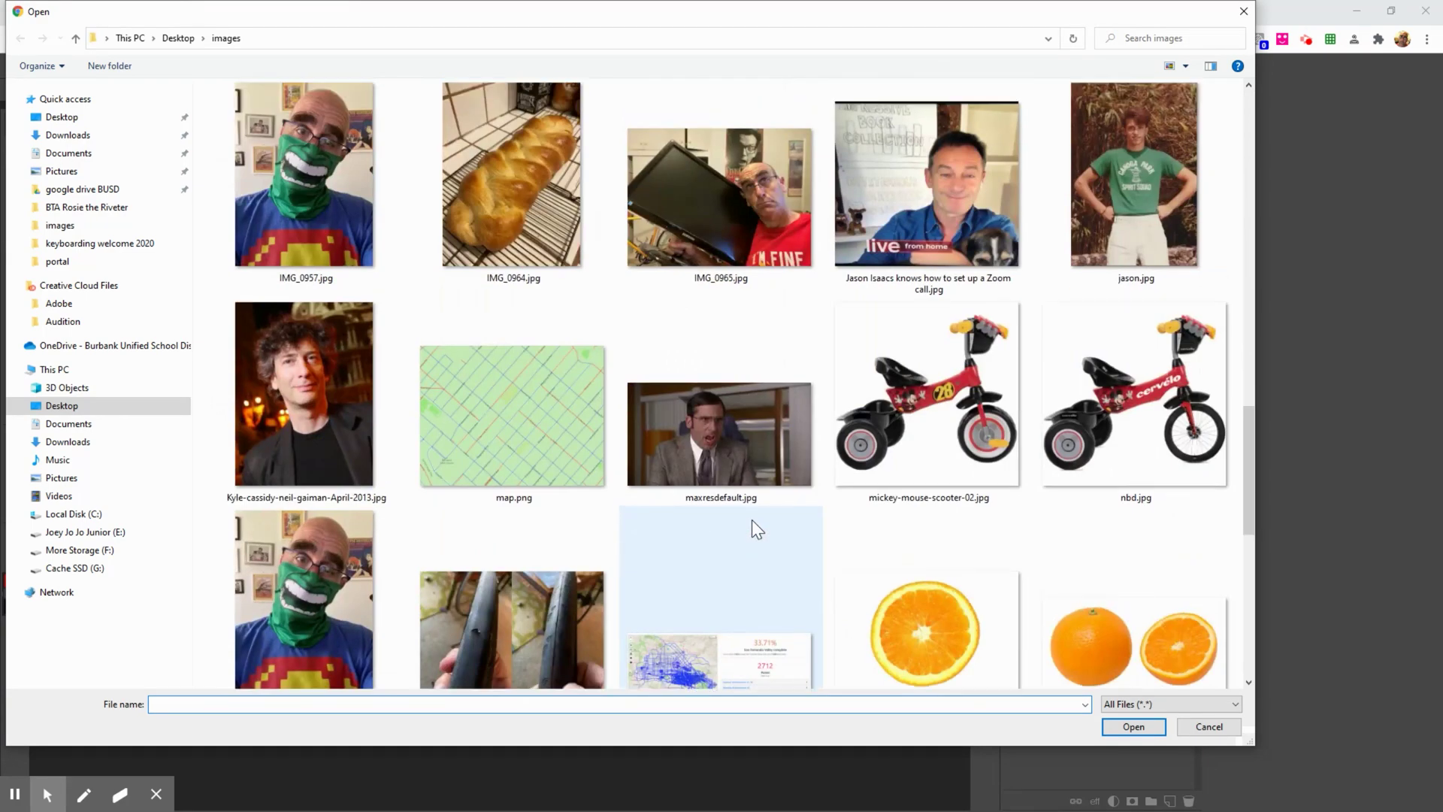
pyautogui.scroll(-10, 751, 520)
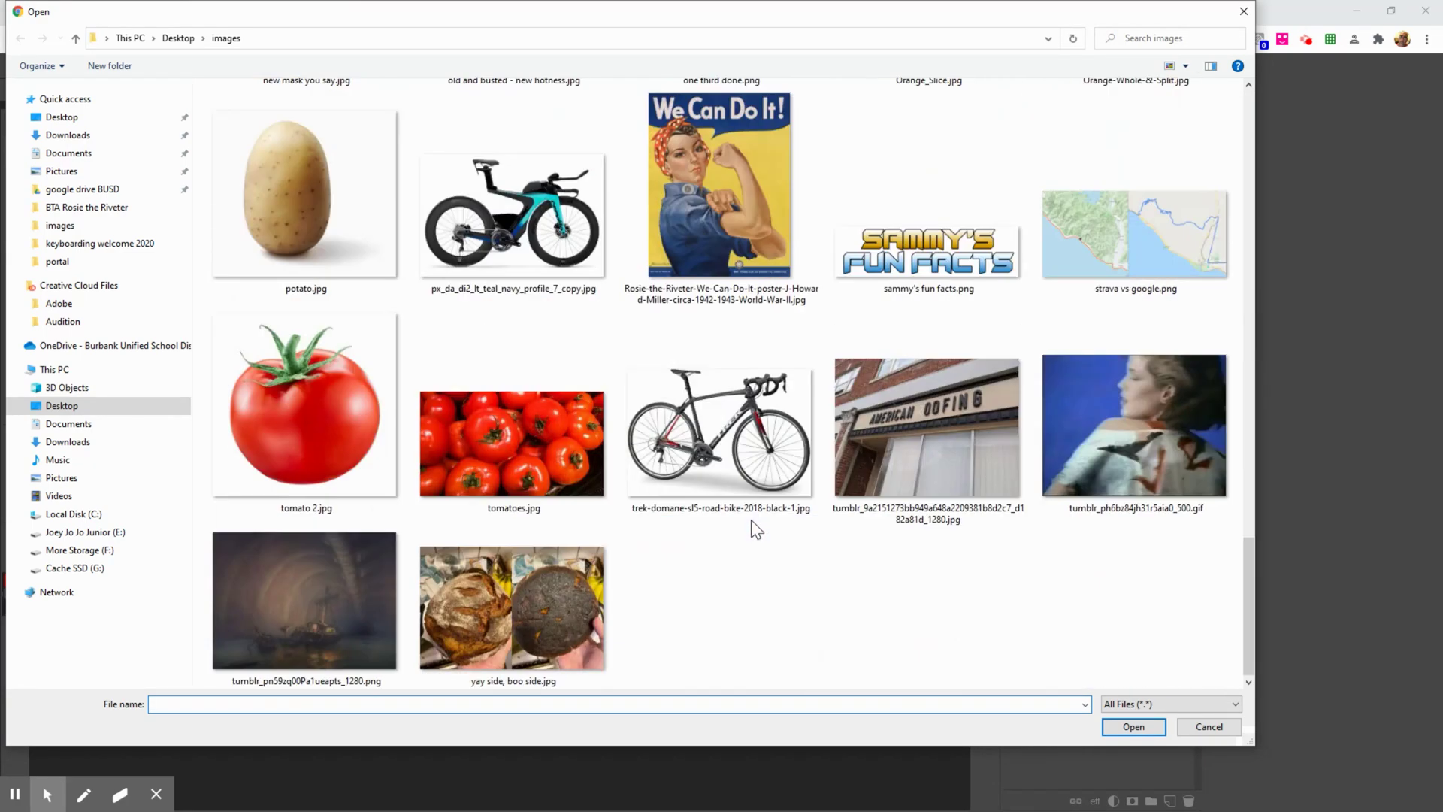
pyautogui.doubleClick(305, 227)
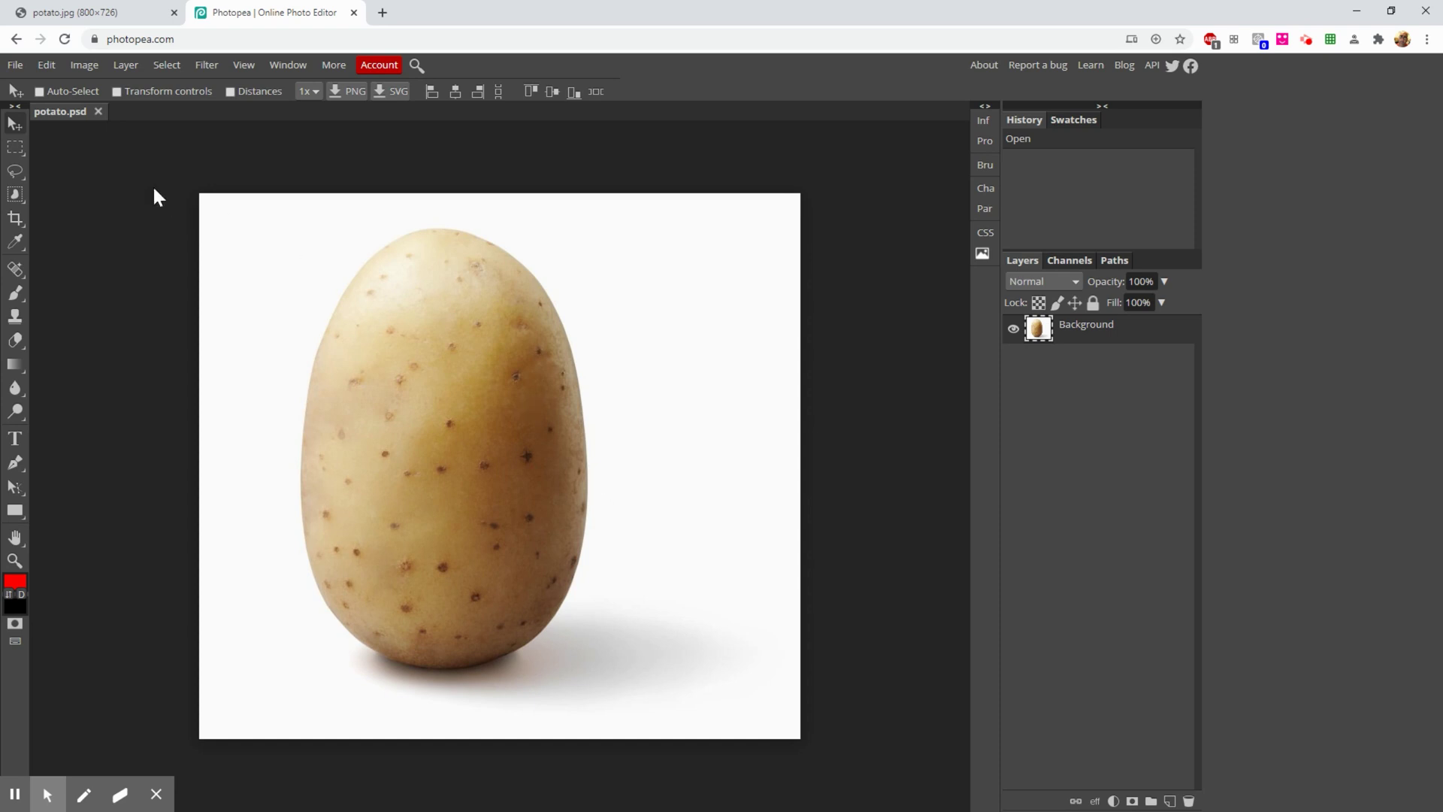
pyautogui.click(12, 66)
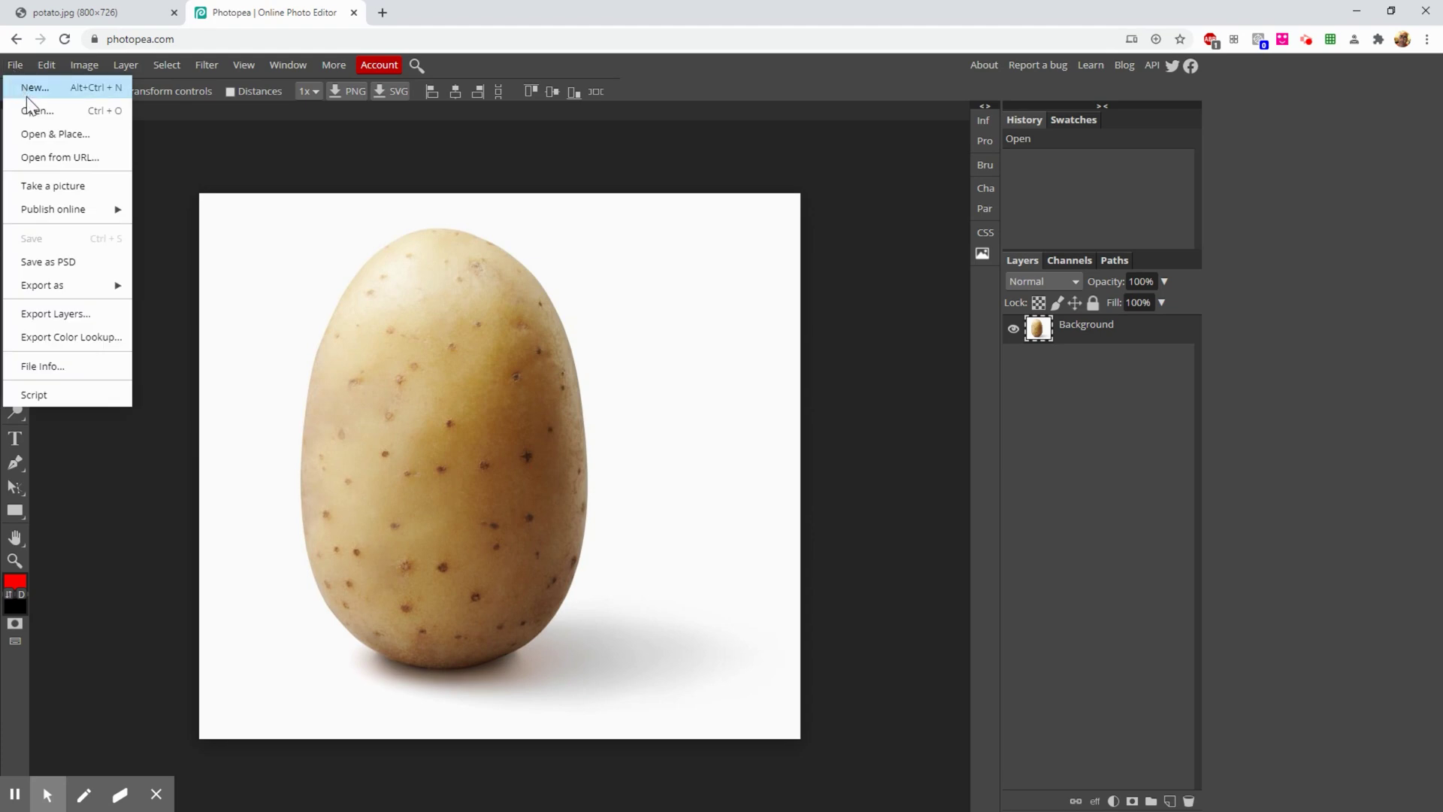
pyautogui.click(28, 106)
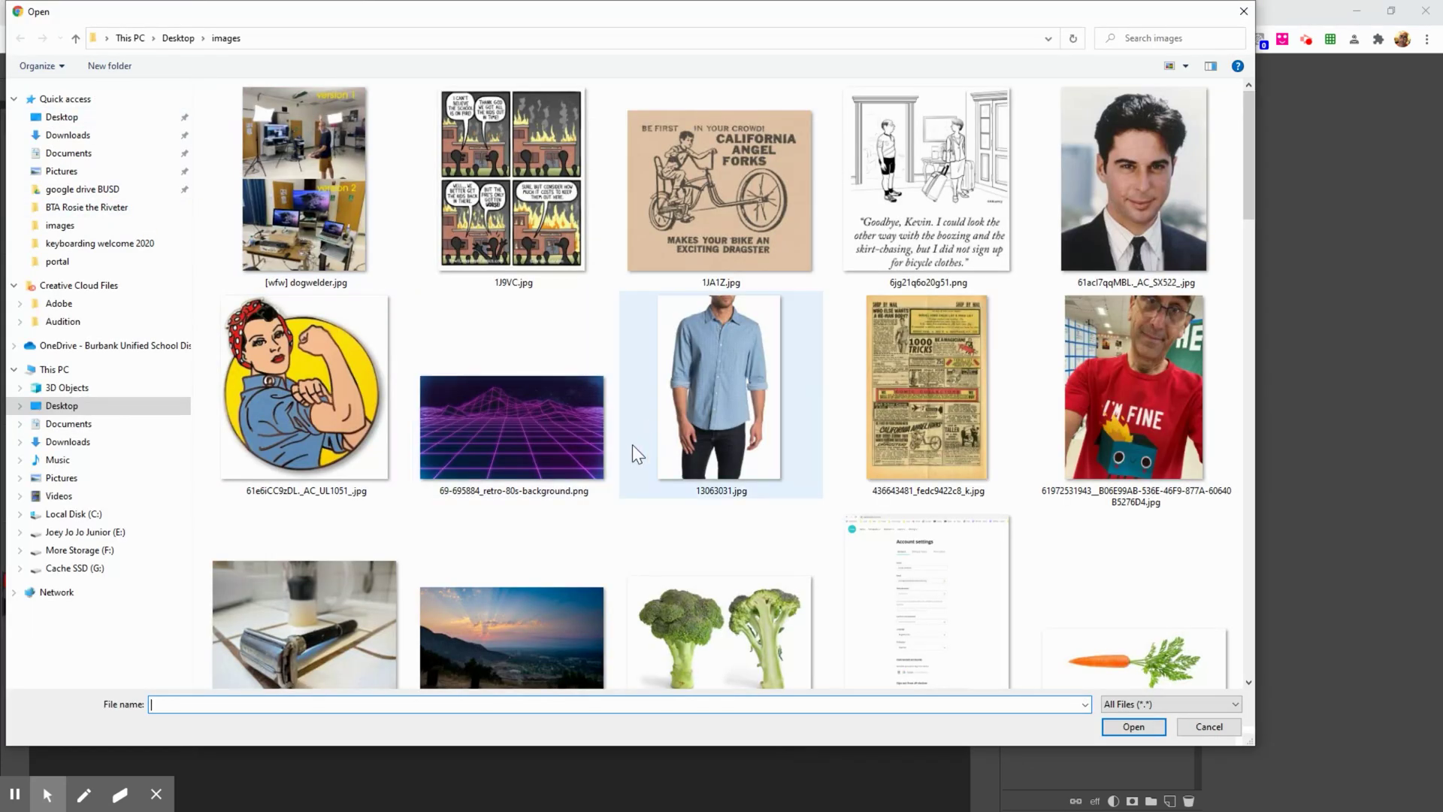
pyautogui.scroll(-10, 698, 490)
pyautogui.scroll(-12, 695, 484)
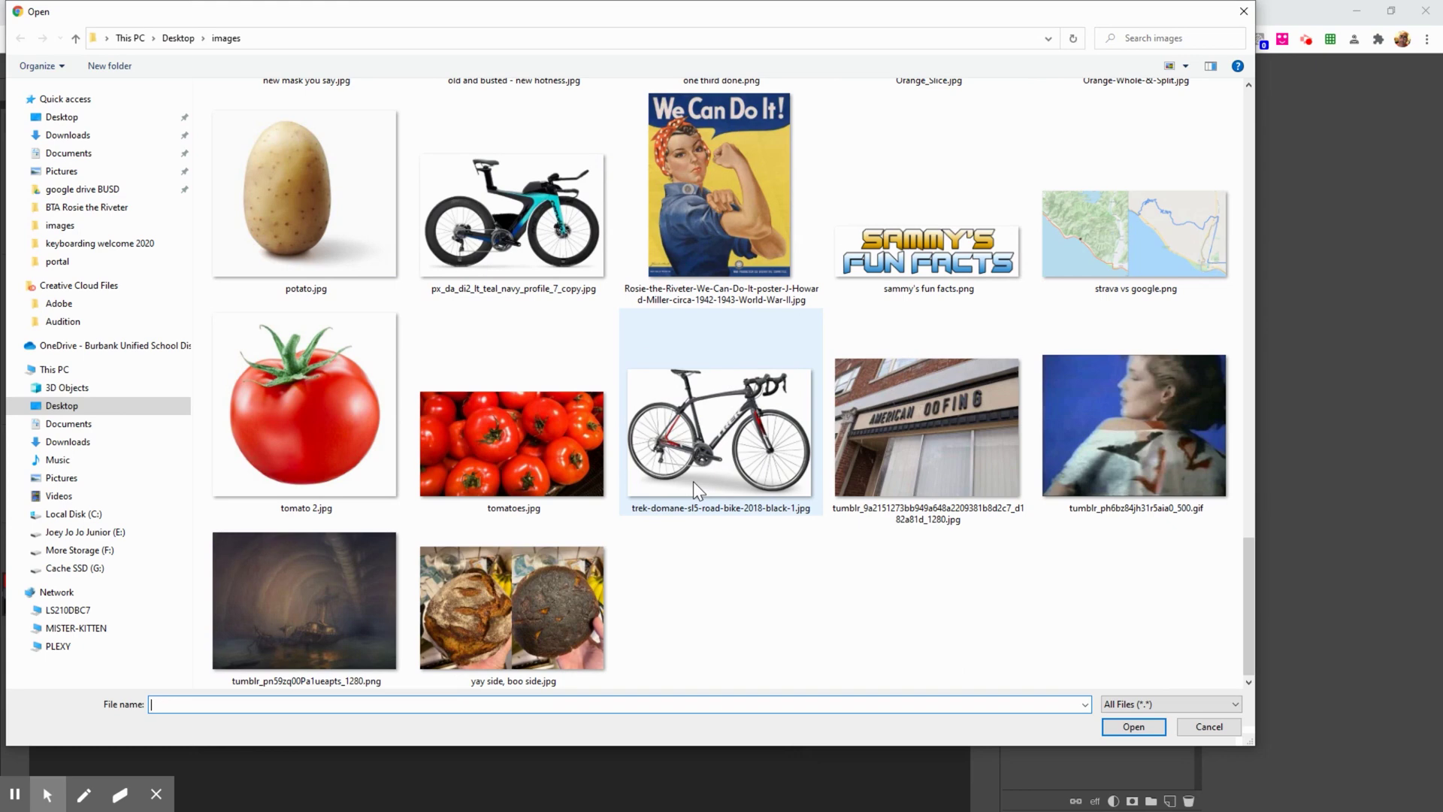
pyautogui.doubleClick(542, 439)
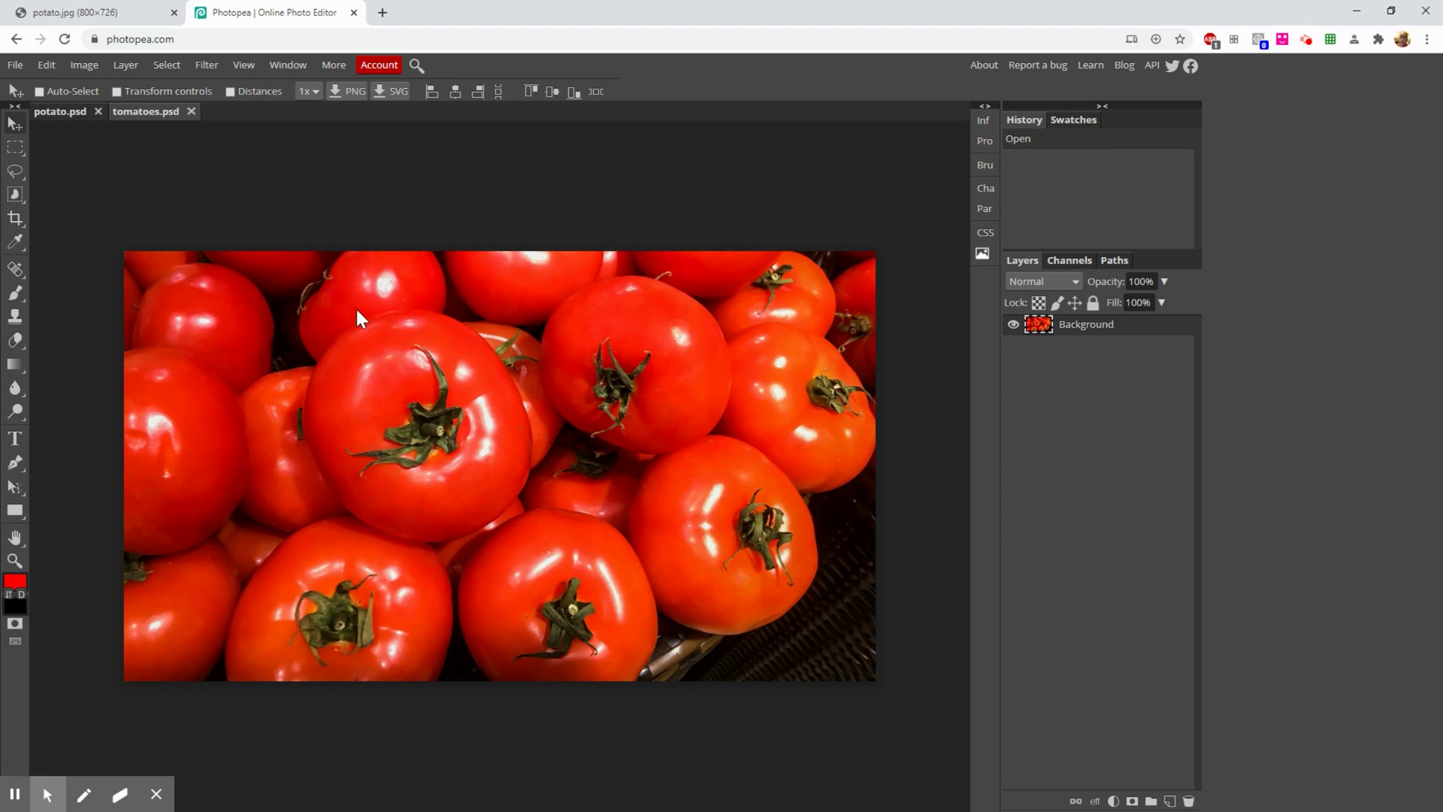
pyautogui.click(192, 111)
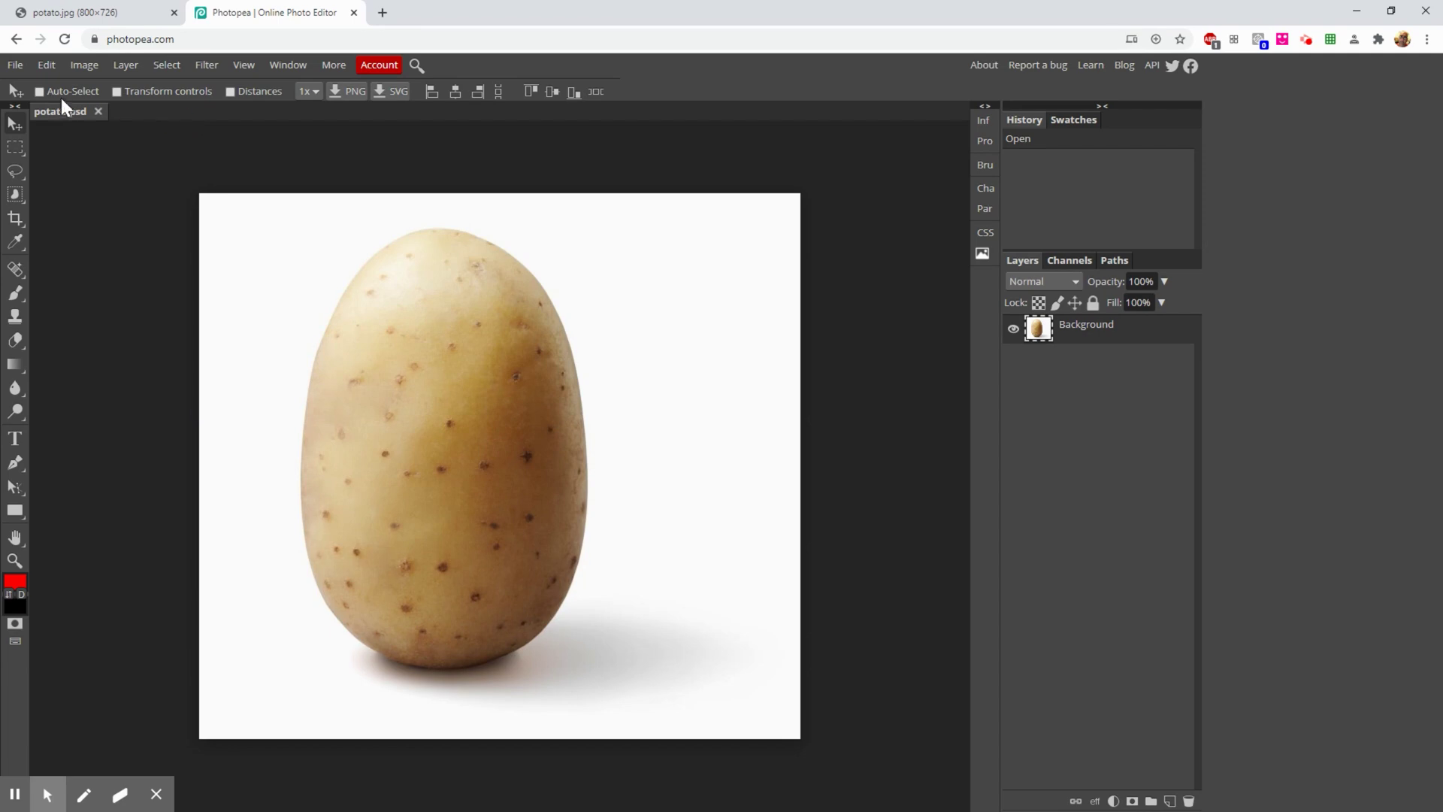
# Open the single-tomato photo tomato 2.jpg from the images folder alongside the potato document.
pyautogui.click(16, 64)
pyautogui.click(43, 114)
pyautogui.scroll(-10, 582, 413)
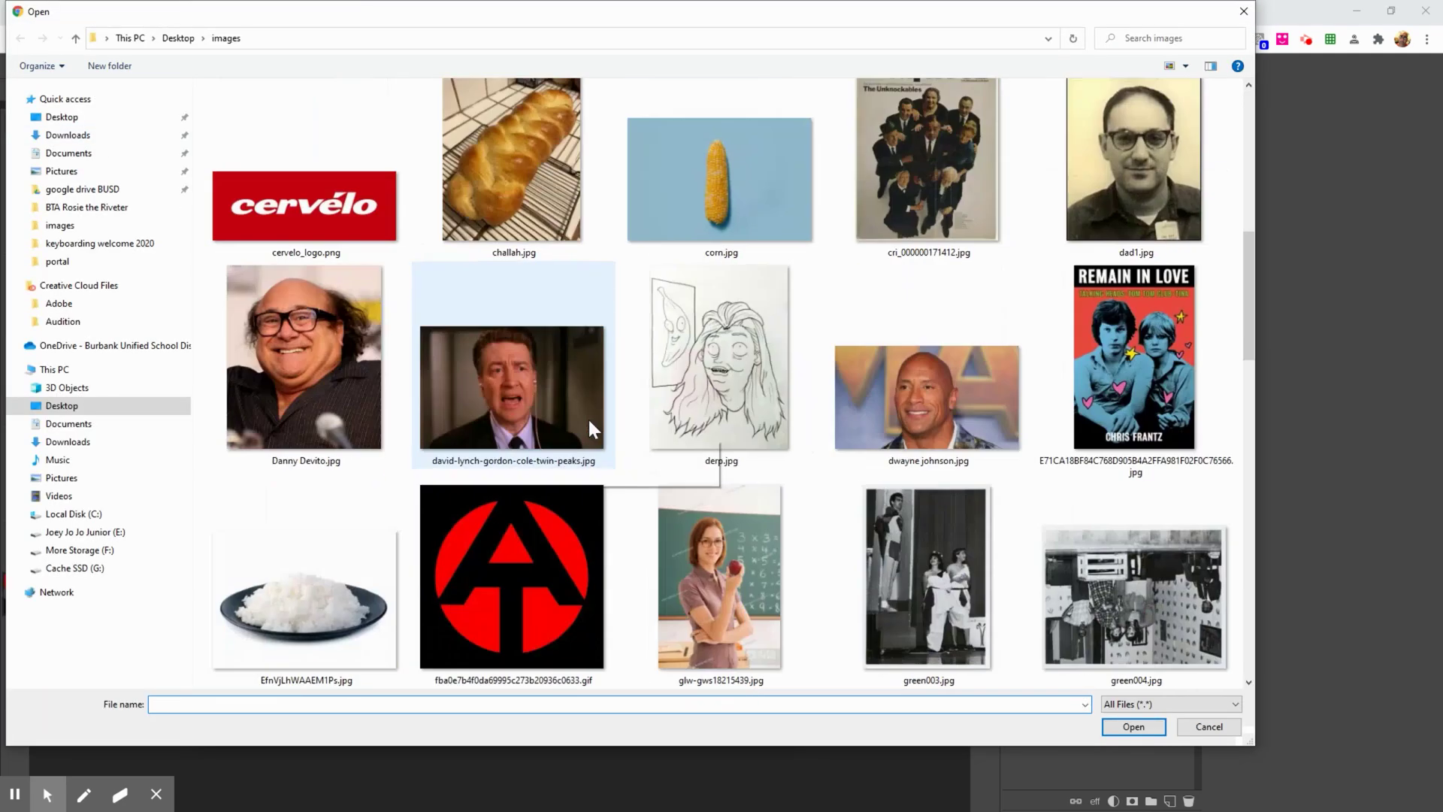
pyautogui.scroll(-10, 588, 419)
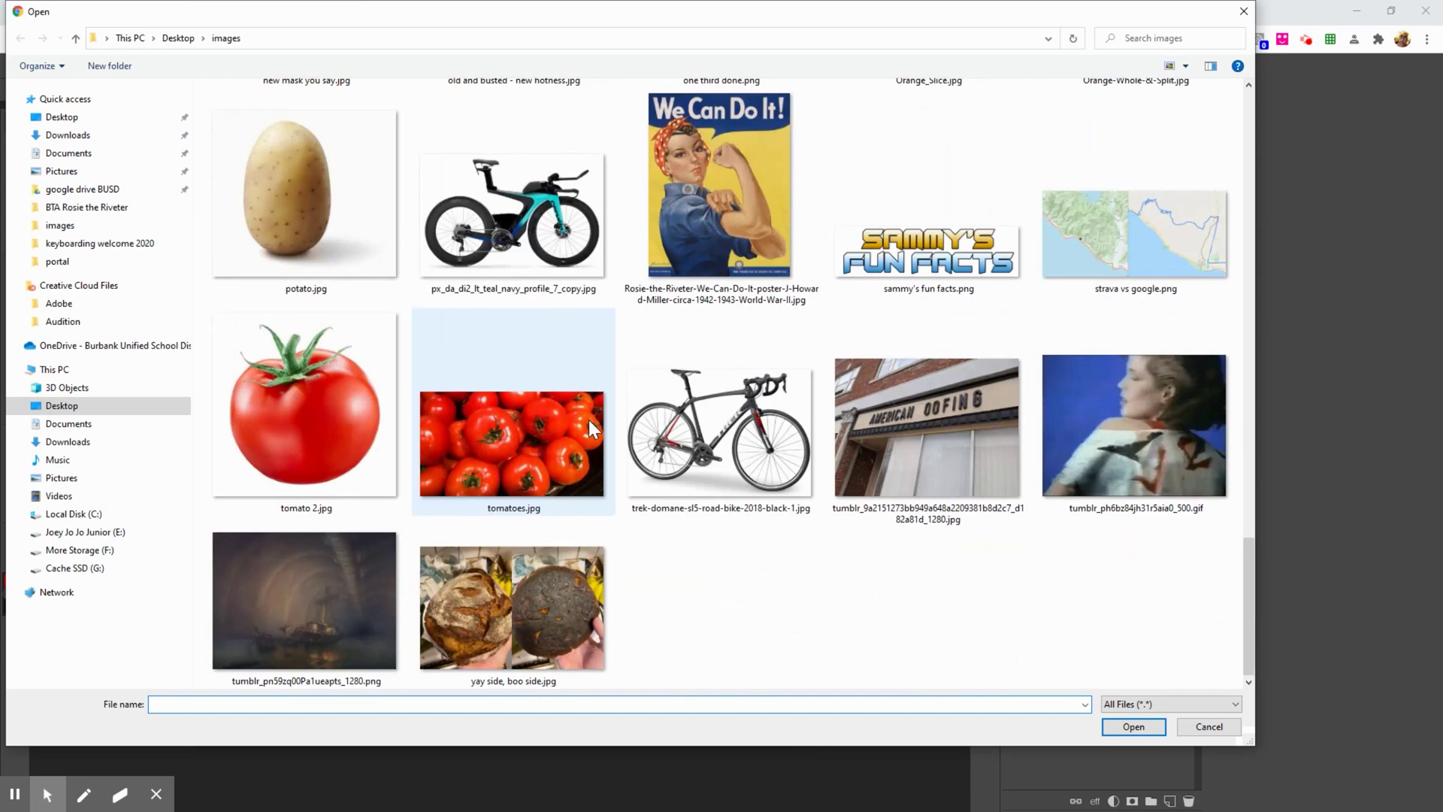
pyautogui.doubleClick(290, 414)
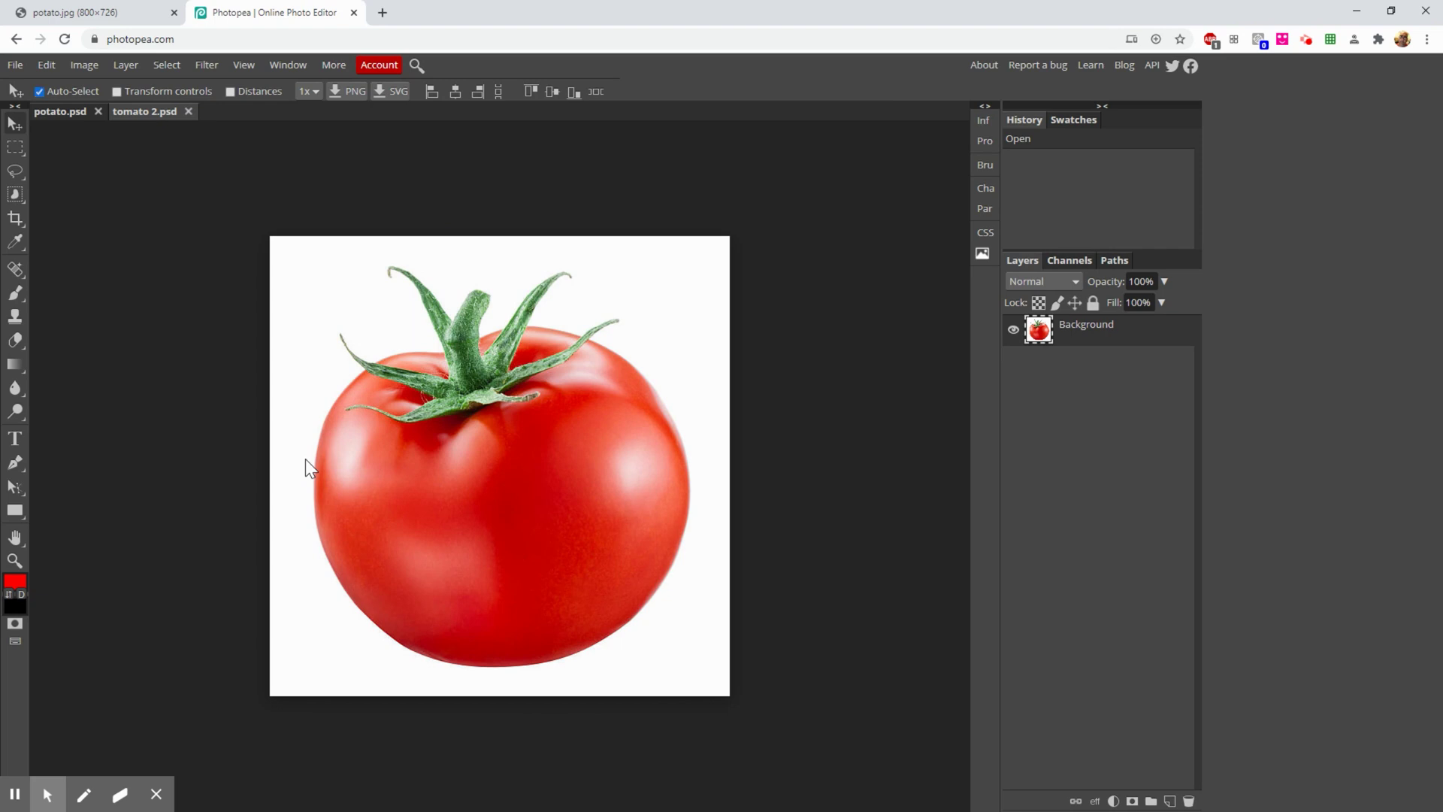
# Copy the entire tomato image, including its white background, and paste it into potato.psd.
pyautogui.hotkey('ctrl', 'a')
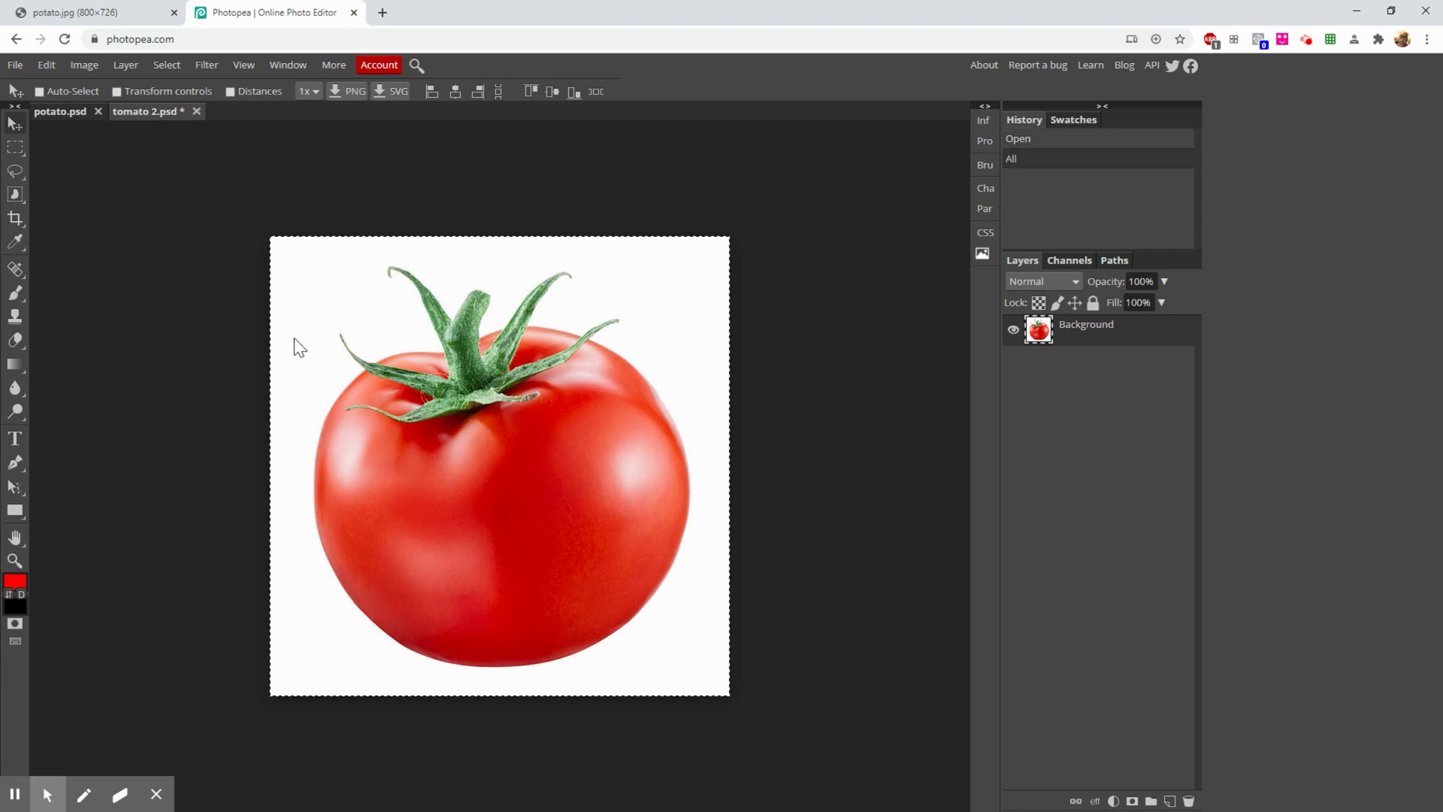
pyautogui.click(66, 106)
pyautogui.hotkey('ctrl', 'v')
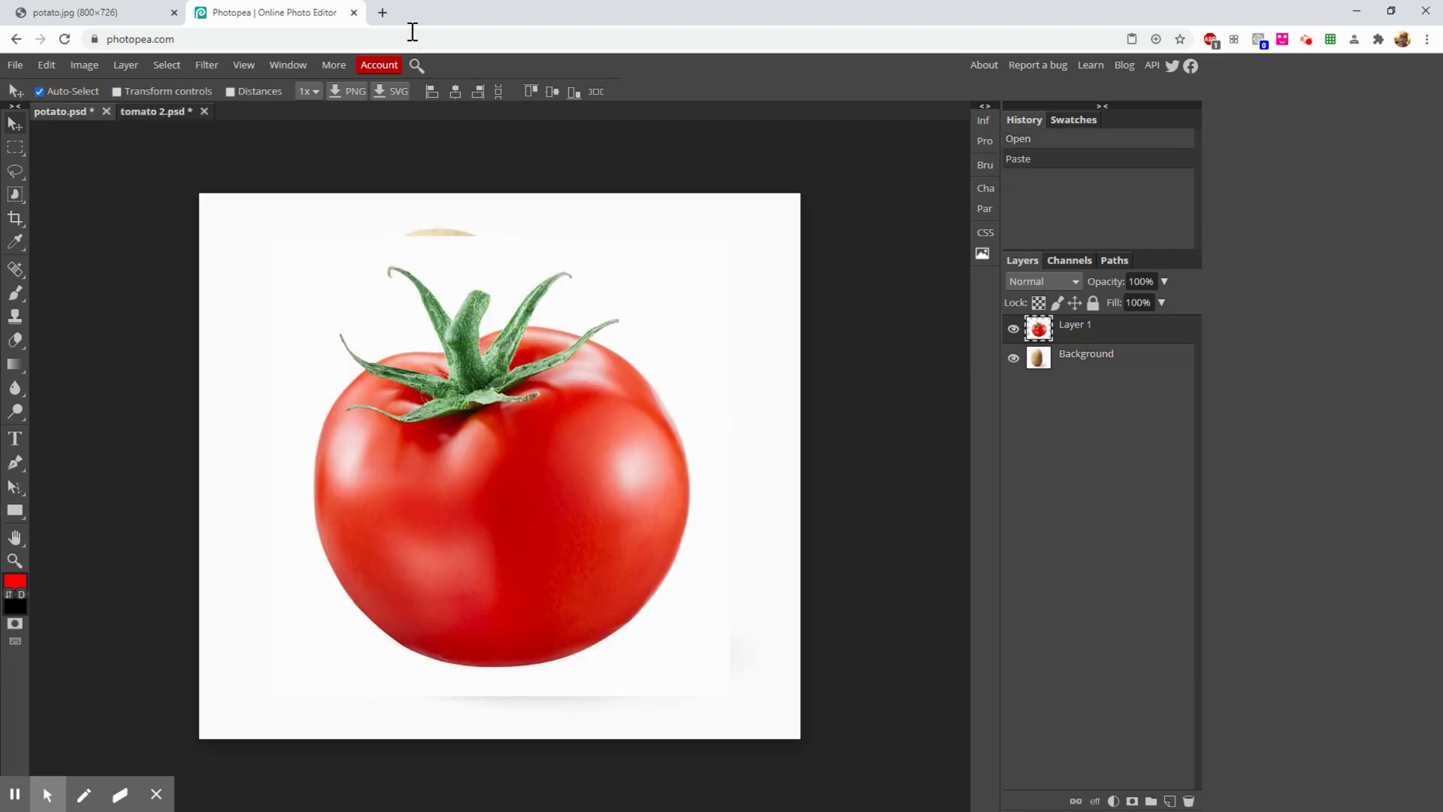
# Try shrinking the pasted tomato layer onto the potato, cancel the transform and delete the layer.
pyautogui.hotkey('ctrl', 't')
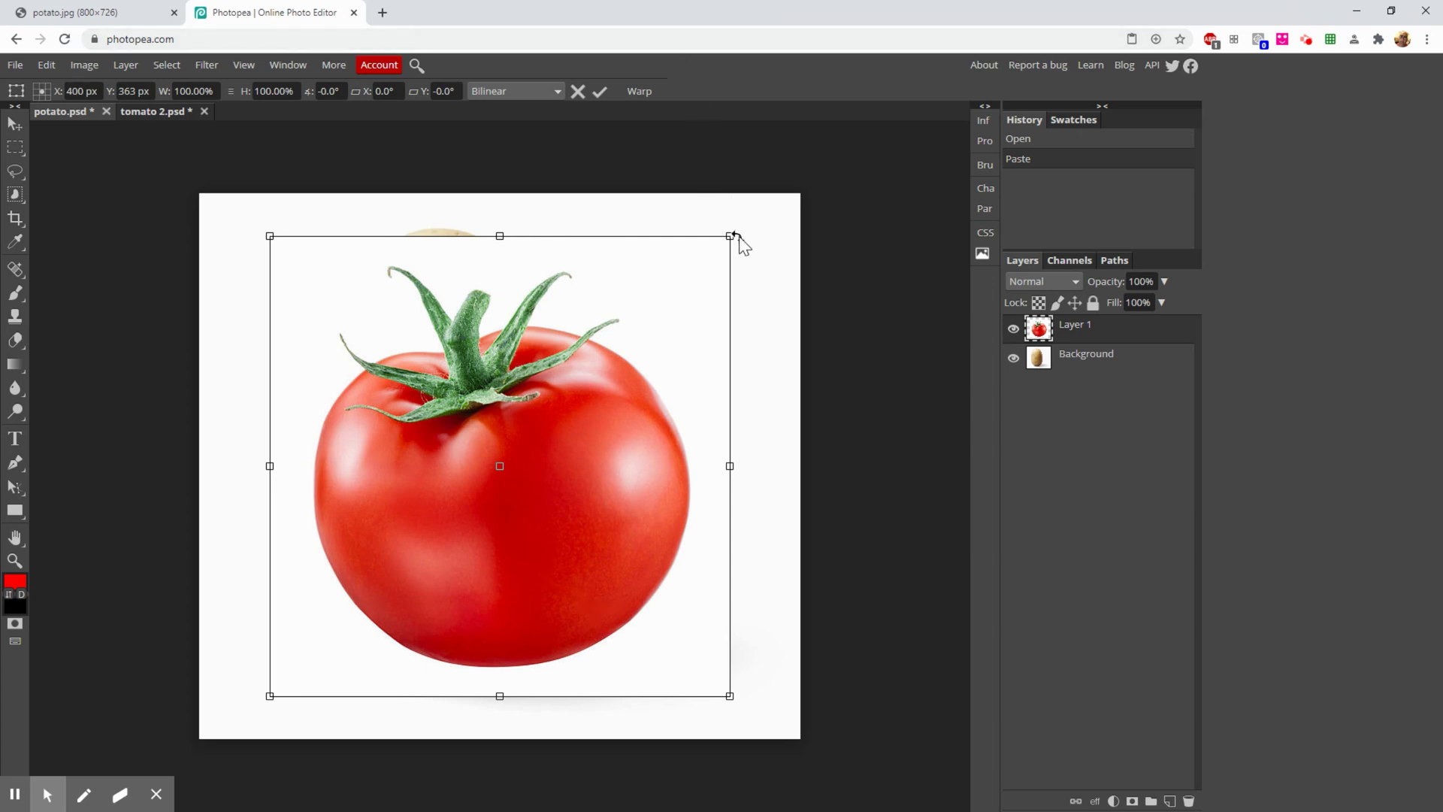
pyautogui.moveTo(717, 241); pyautogui.dragTo(475, 514)
pyautogui.moveTo(431, 579); pyautogui.dragTo(502, 417)
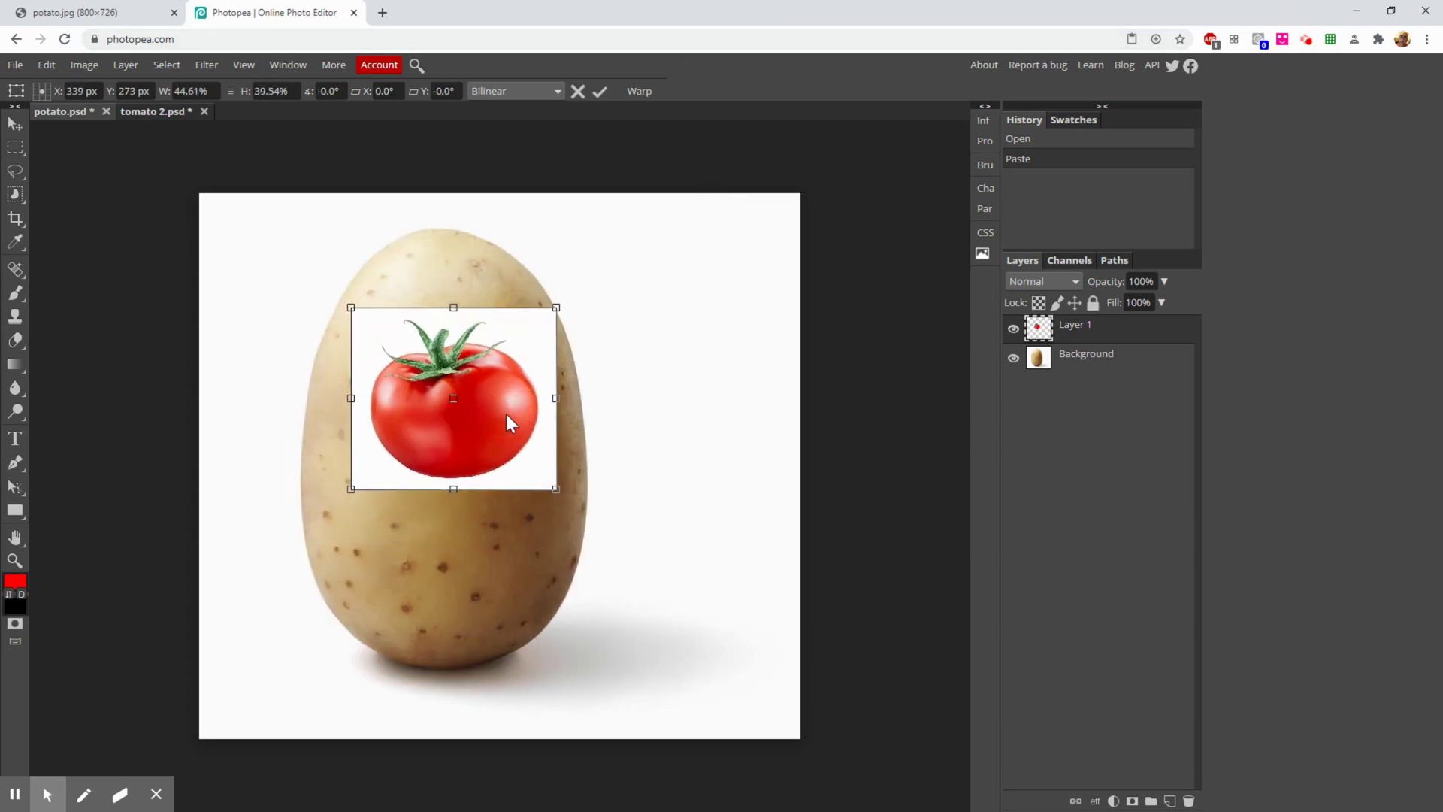
pyautogui.moveTo(555, 308); pyautogui.dragTo(466, 355)
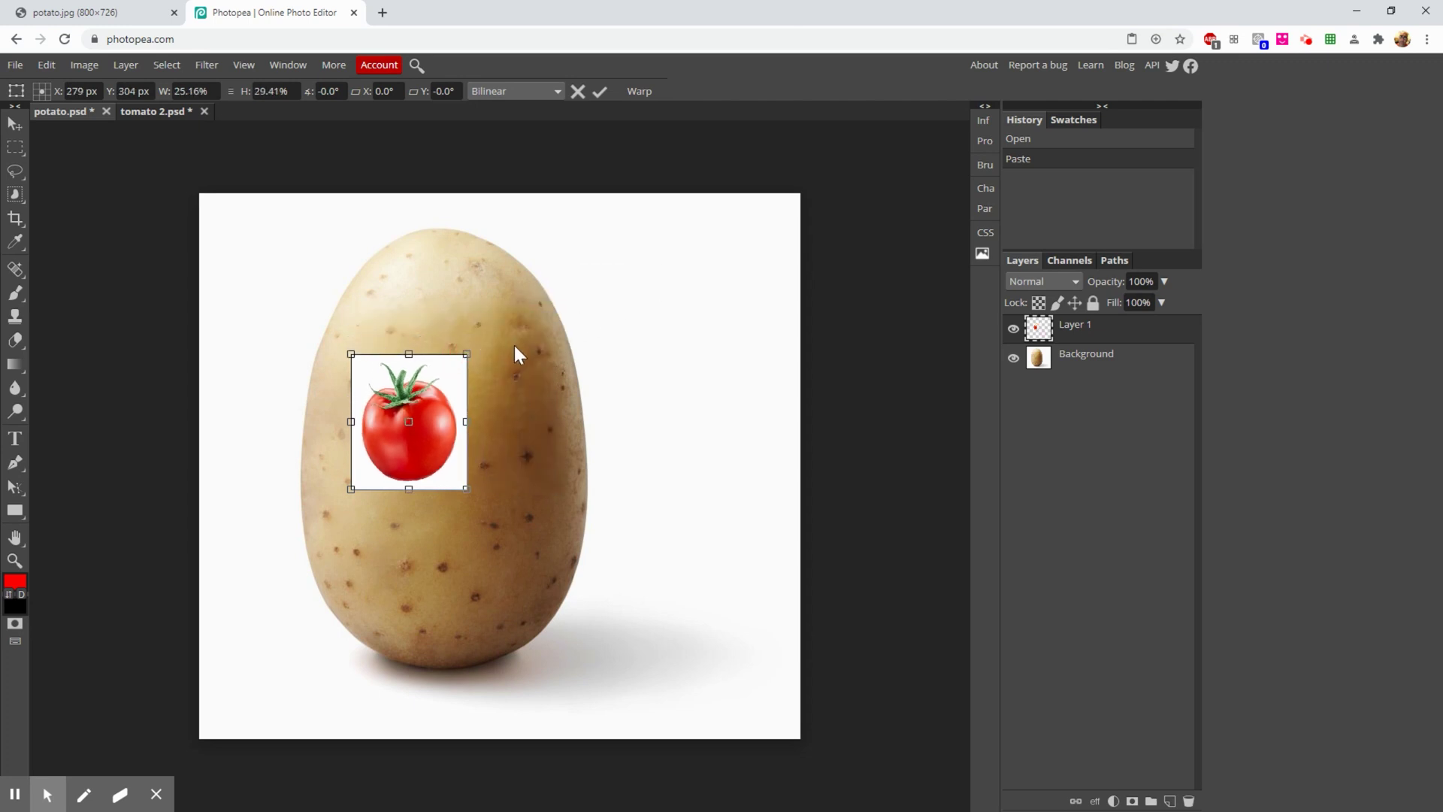
pyautogui.press('Escape')
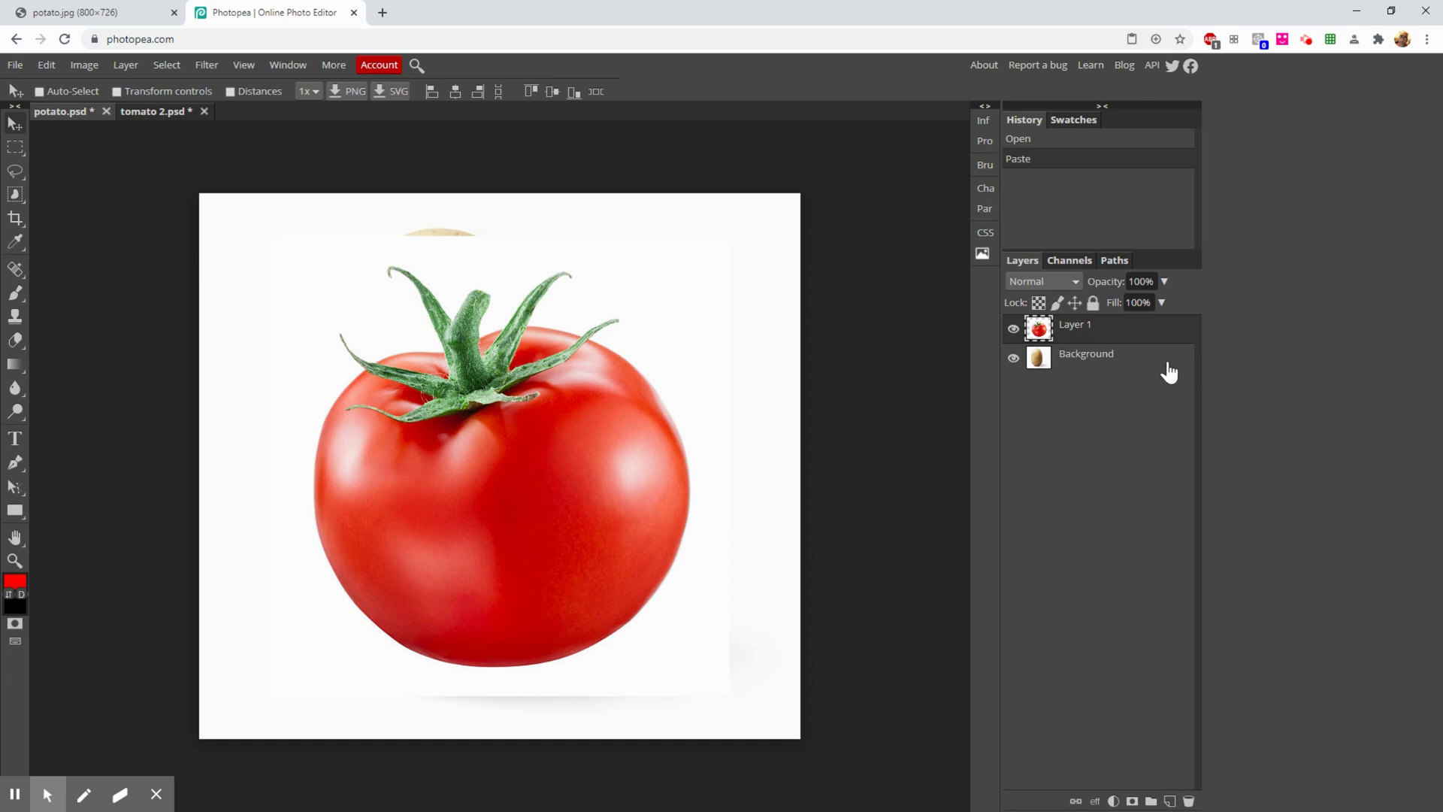
pyautogui.press('Delete')
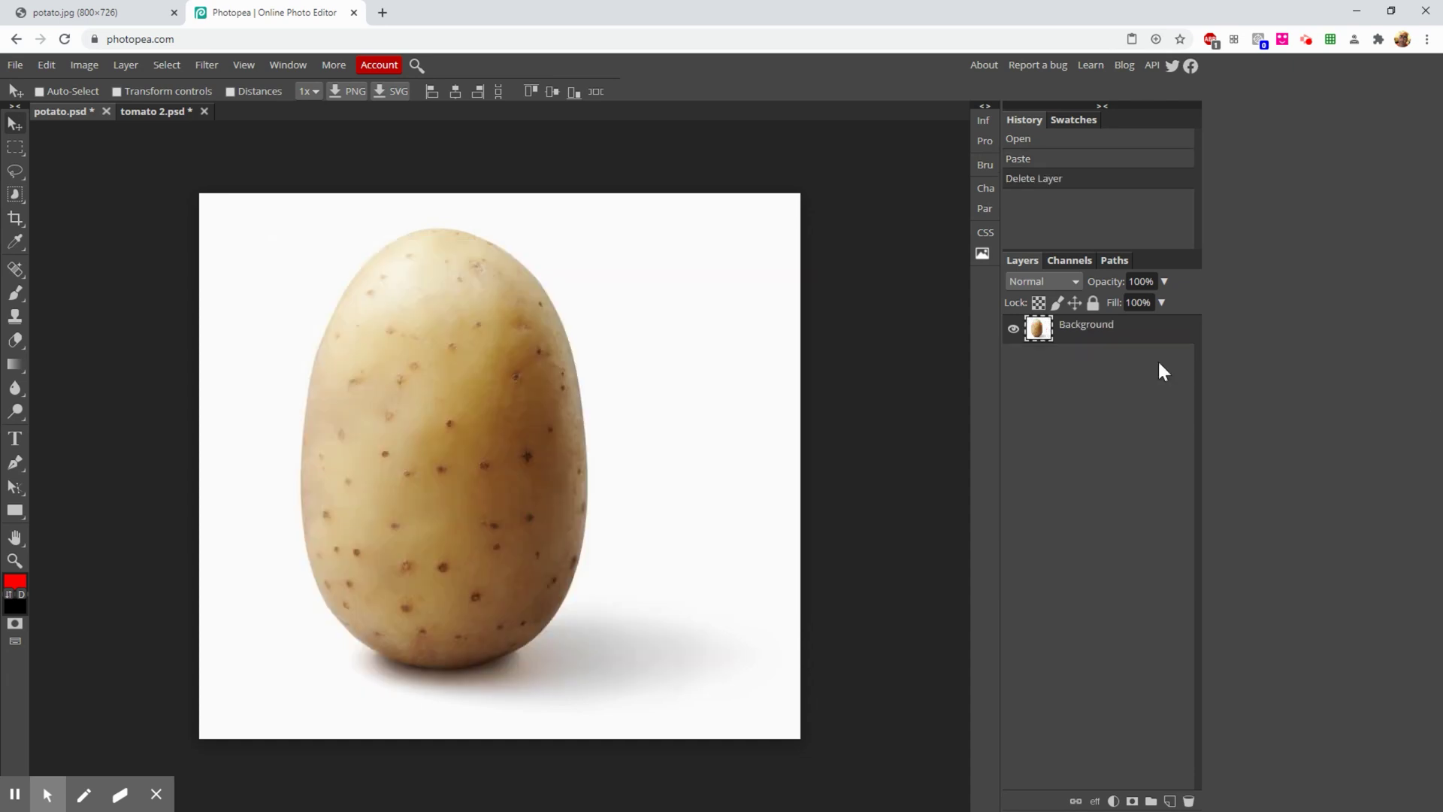
# In tomato 2.psd, clear the full-image selection and select only the tomato and its stem with Quick Selection.
pyautogui.click(153, 112)
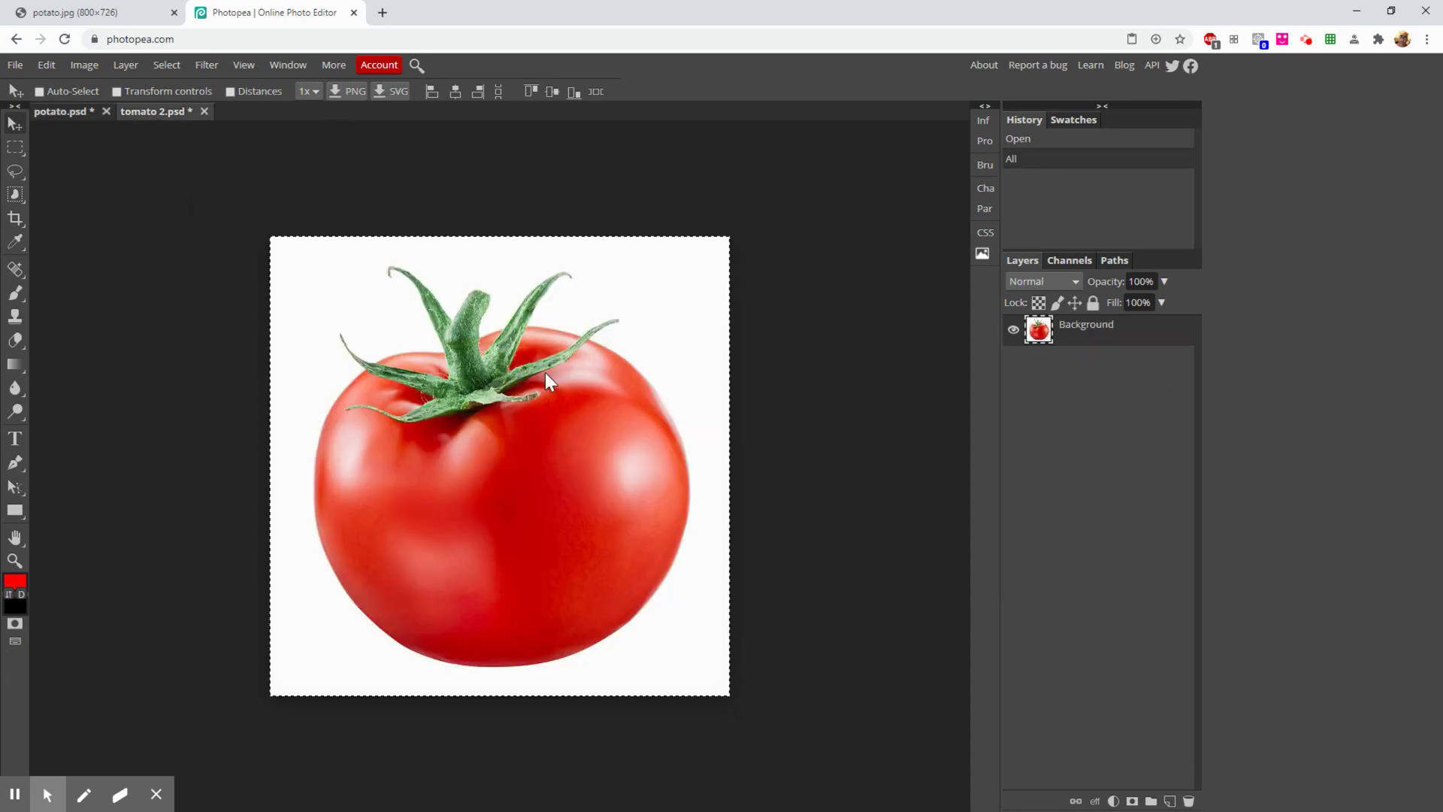
pyautogui.hotkey('ctrl', 'd')
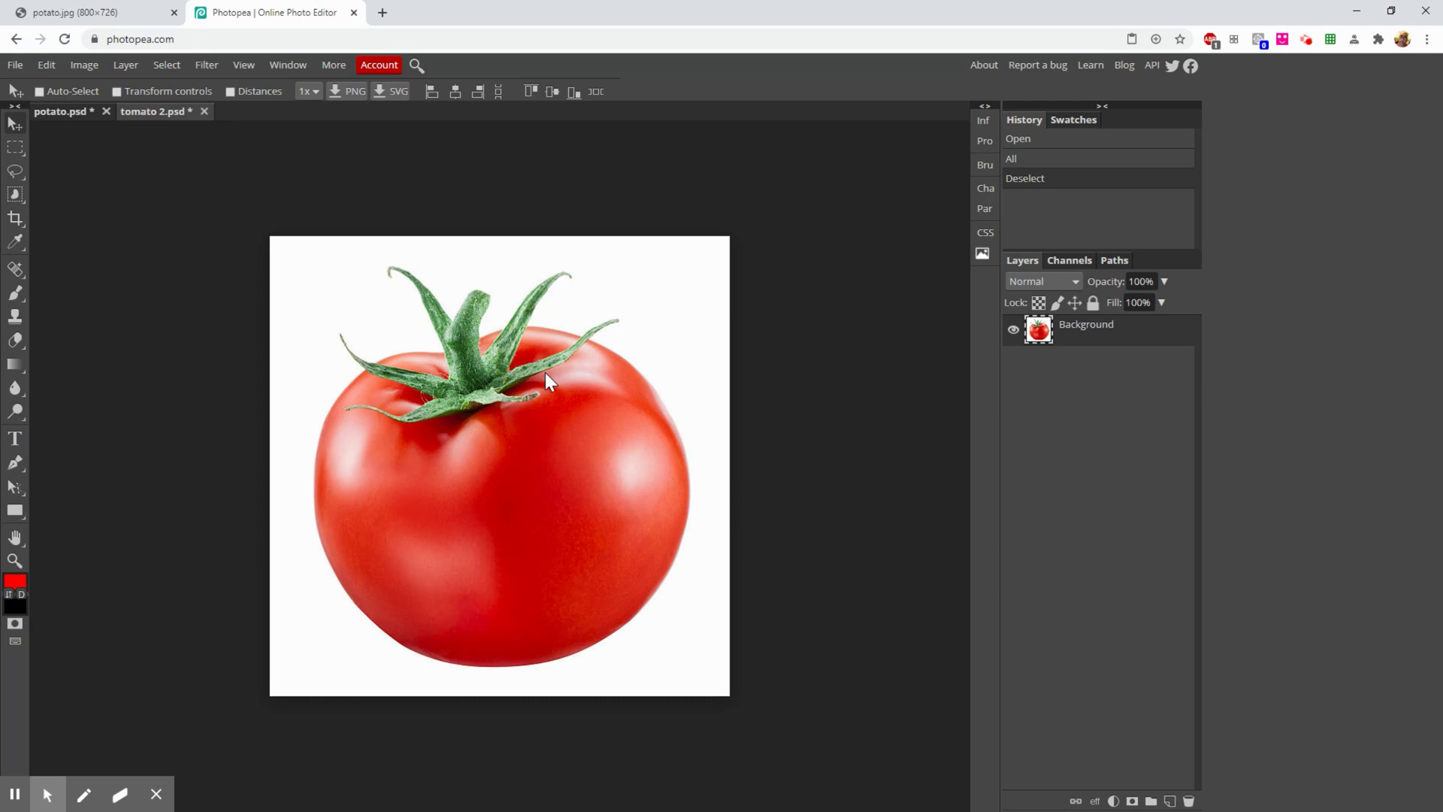
pyautogui.press('w')
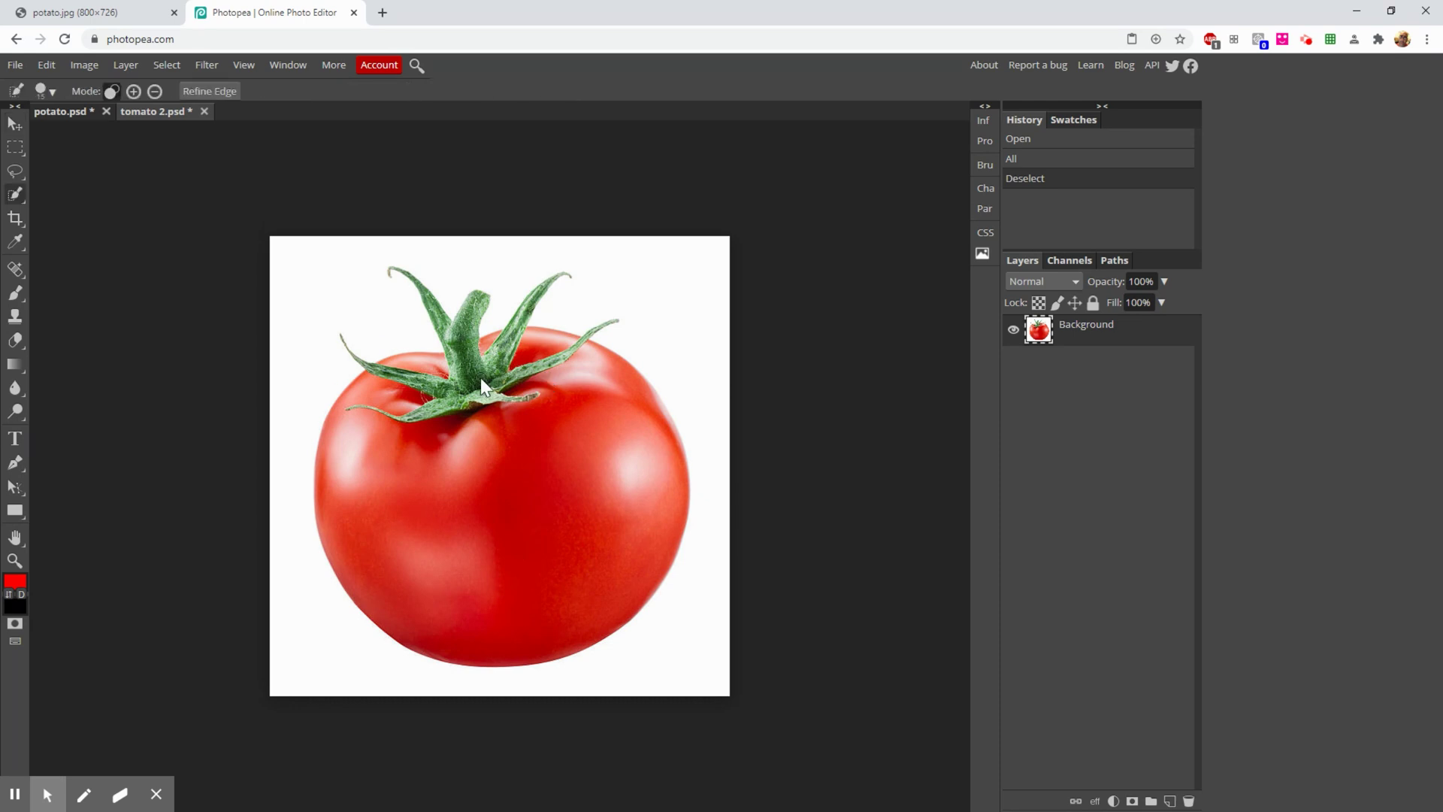
pyautogui.rightClick(16, 197)
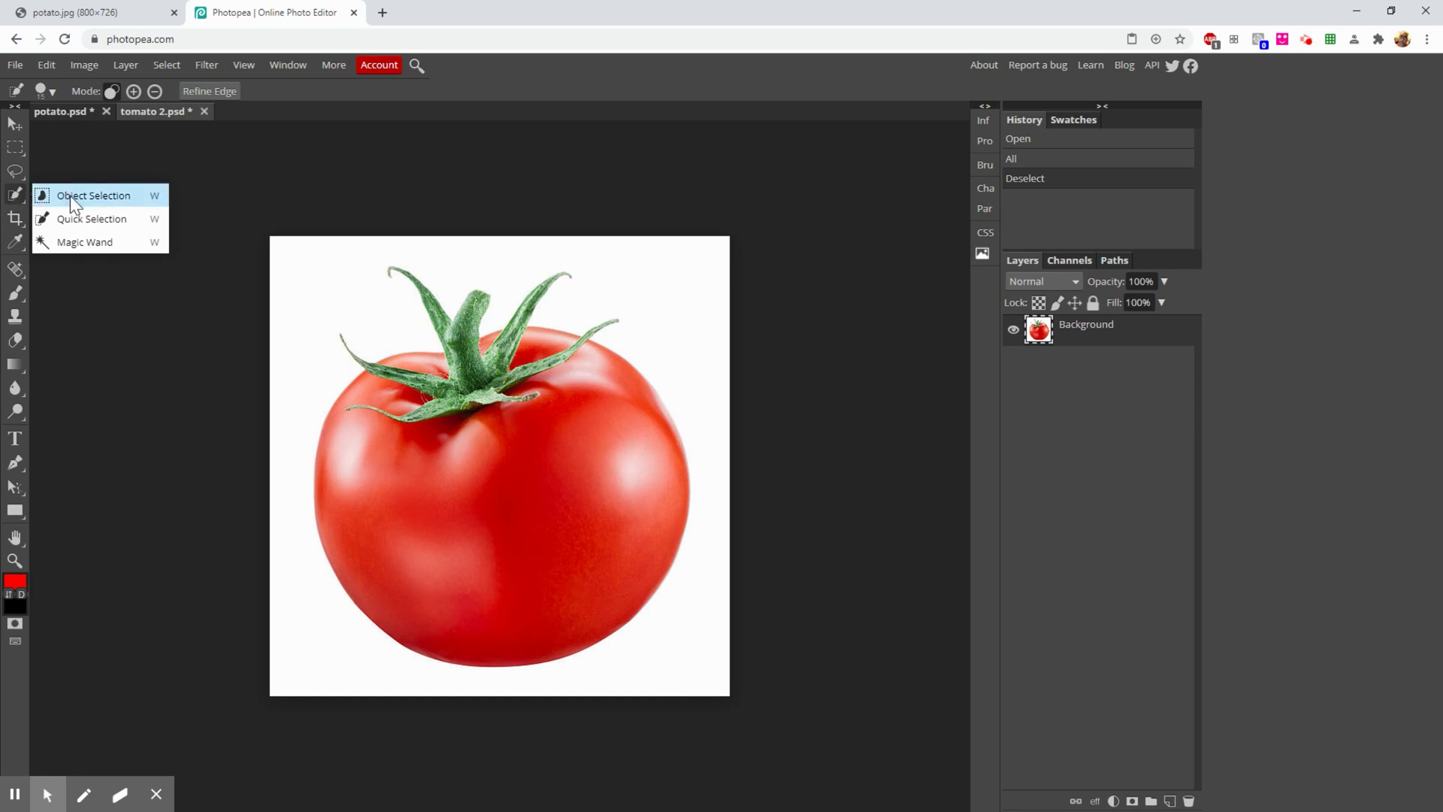
pyautogui.click(82, 216)
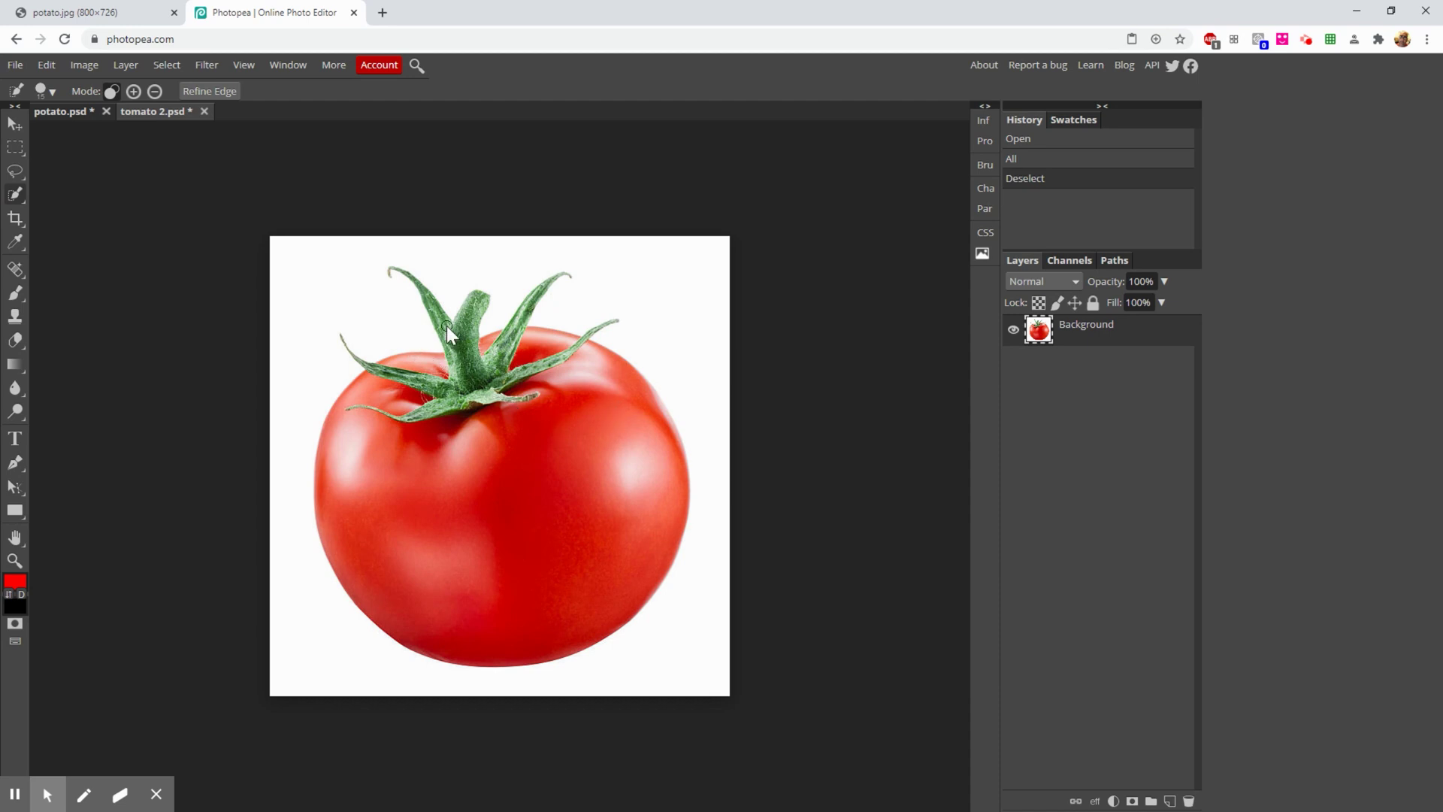
pyautogui.moveTo(443, 326); pyautogui.dragTo(450, 343)
pyautogui.moveTo(467, 397); pyautogui.dragTo(513, 534)
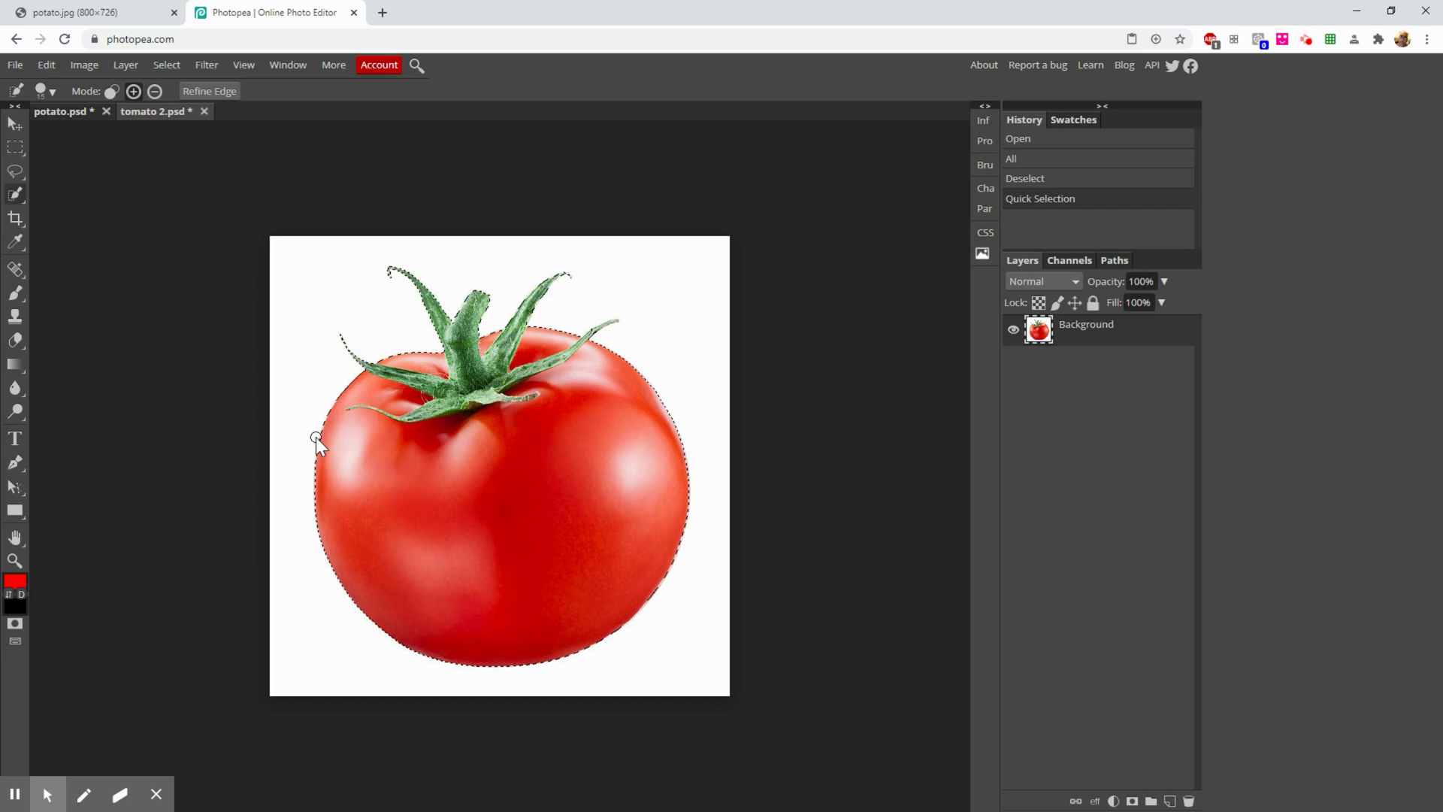
# Copy the selected tomato and paste it into potato.psd.
pyautogui.click(48, 63)
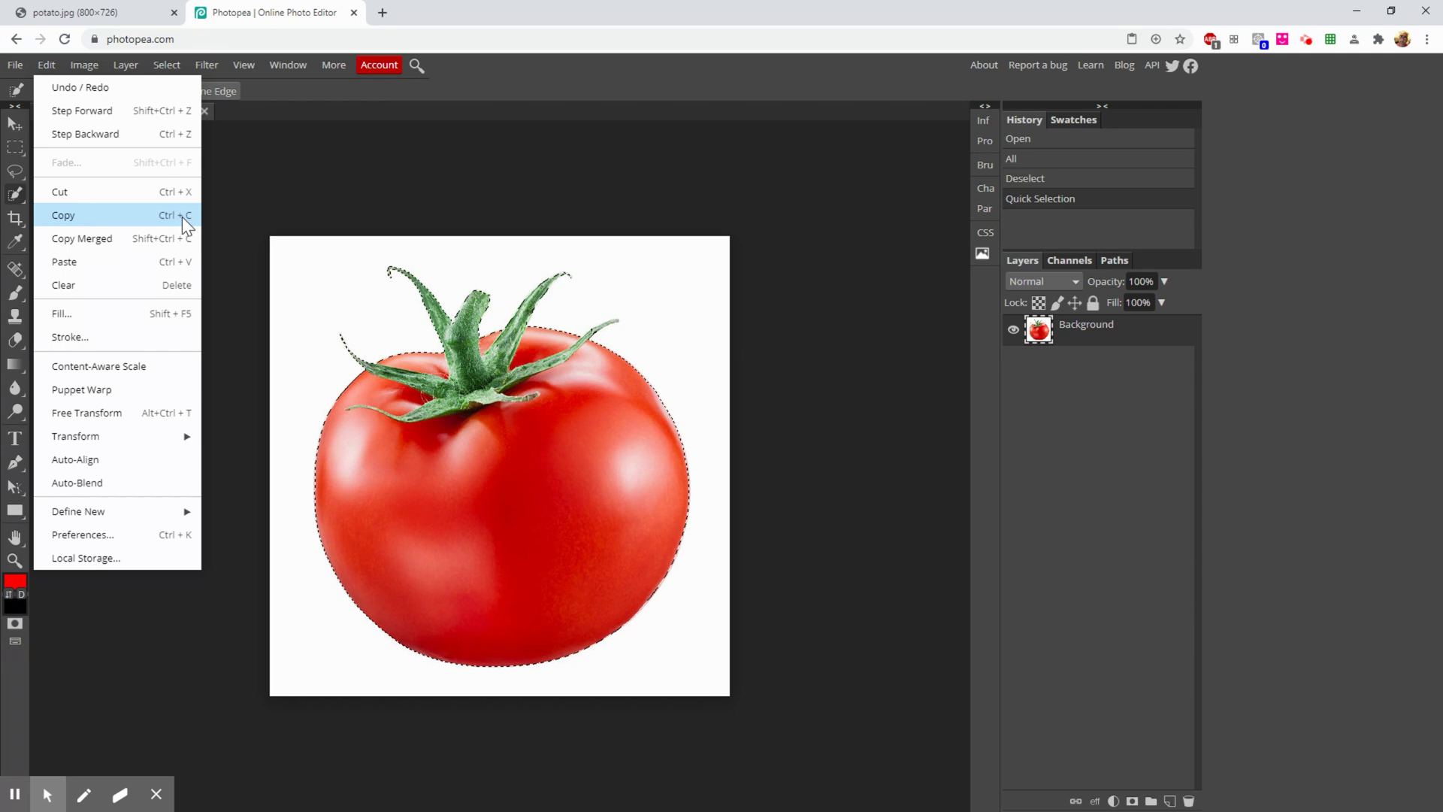
pyautogui.click(279, 90)
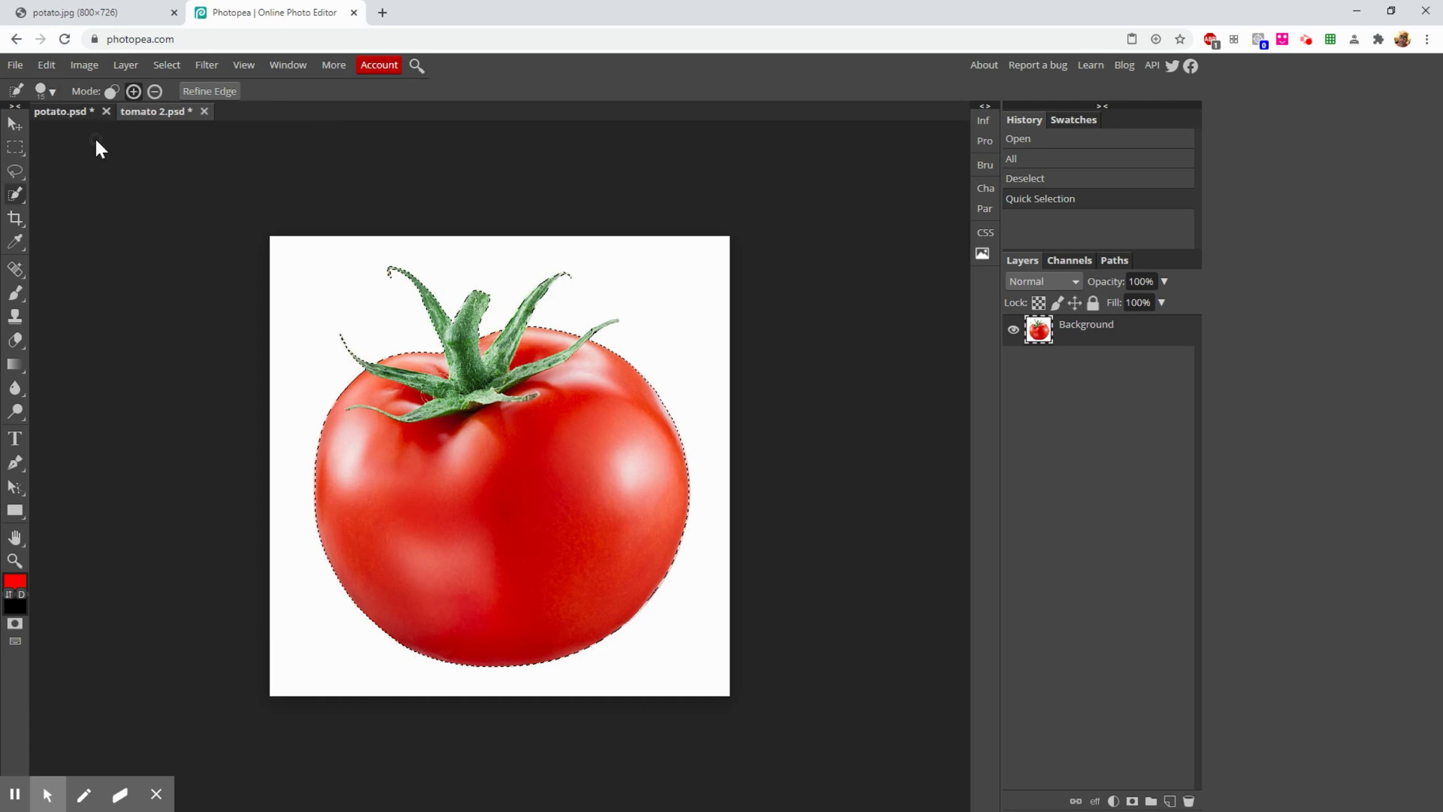
pyautogui.click(66, 117)
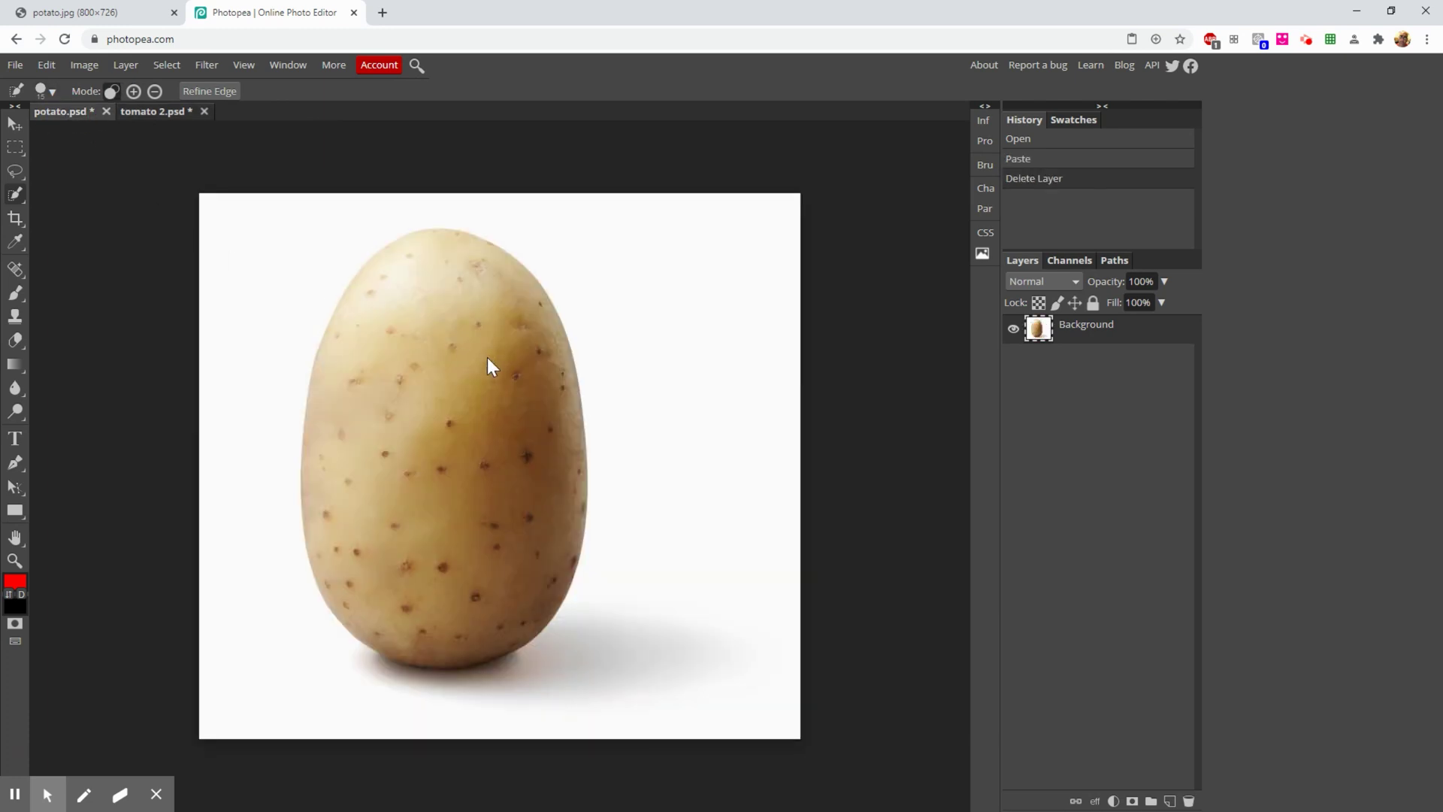
pyautogui.hotkey('ctrl', 'v')
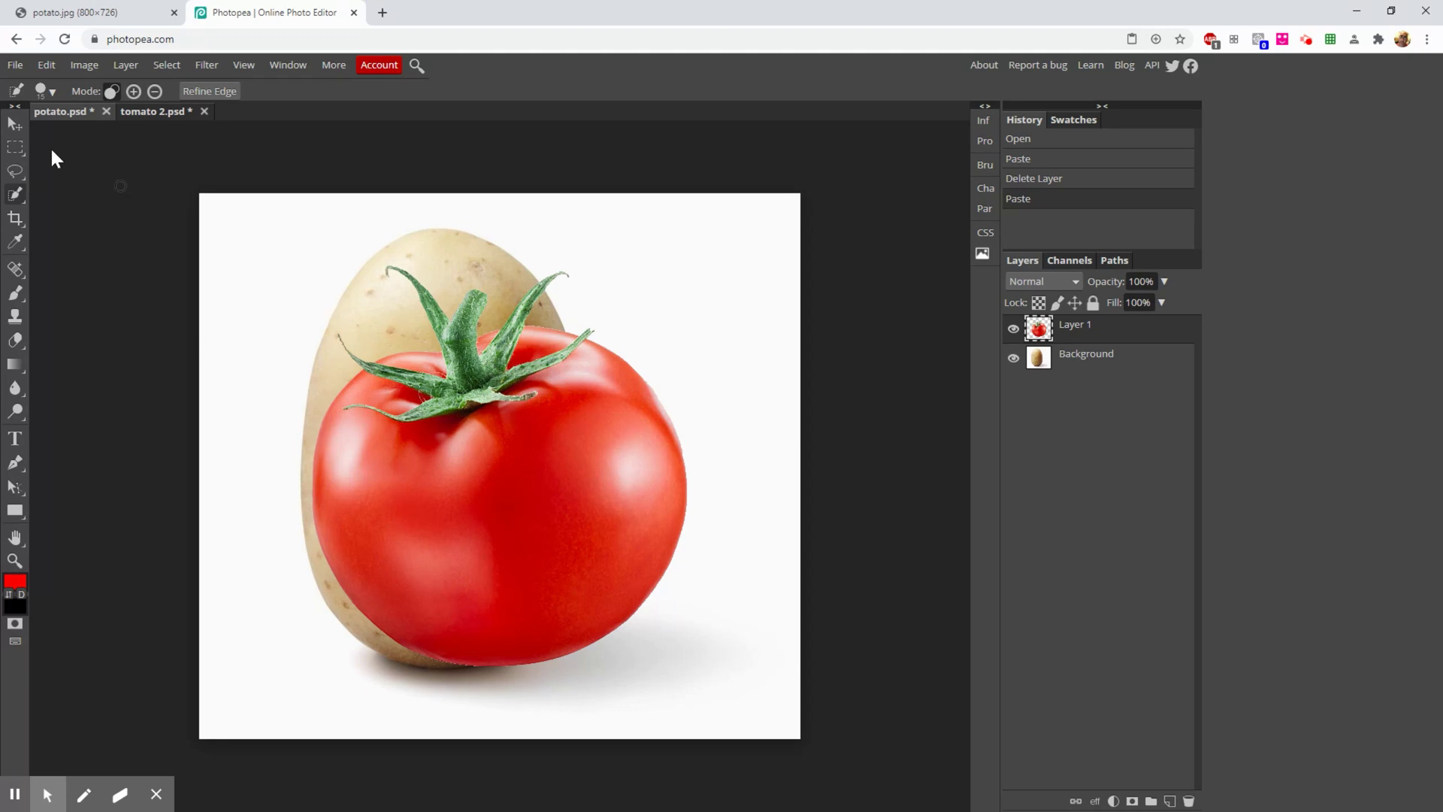
# Free-transform the pasted tomato to about 17% width and 19% height, tilted about -2.4°, and place it as an eye on the potato's left side.
pyautogui.click(45, 66)
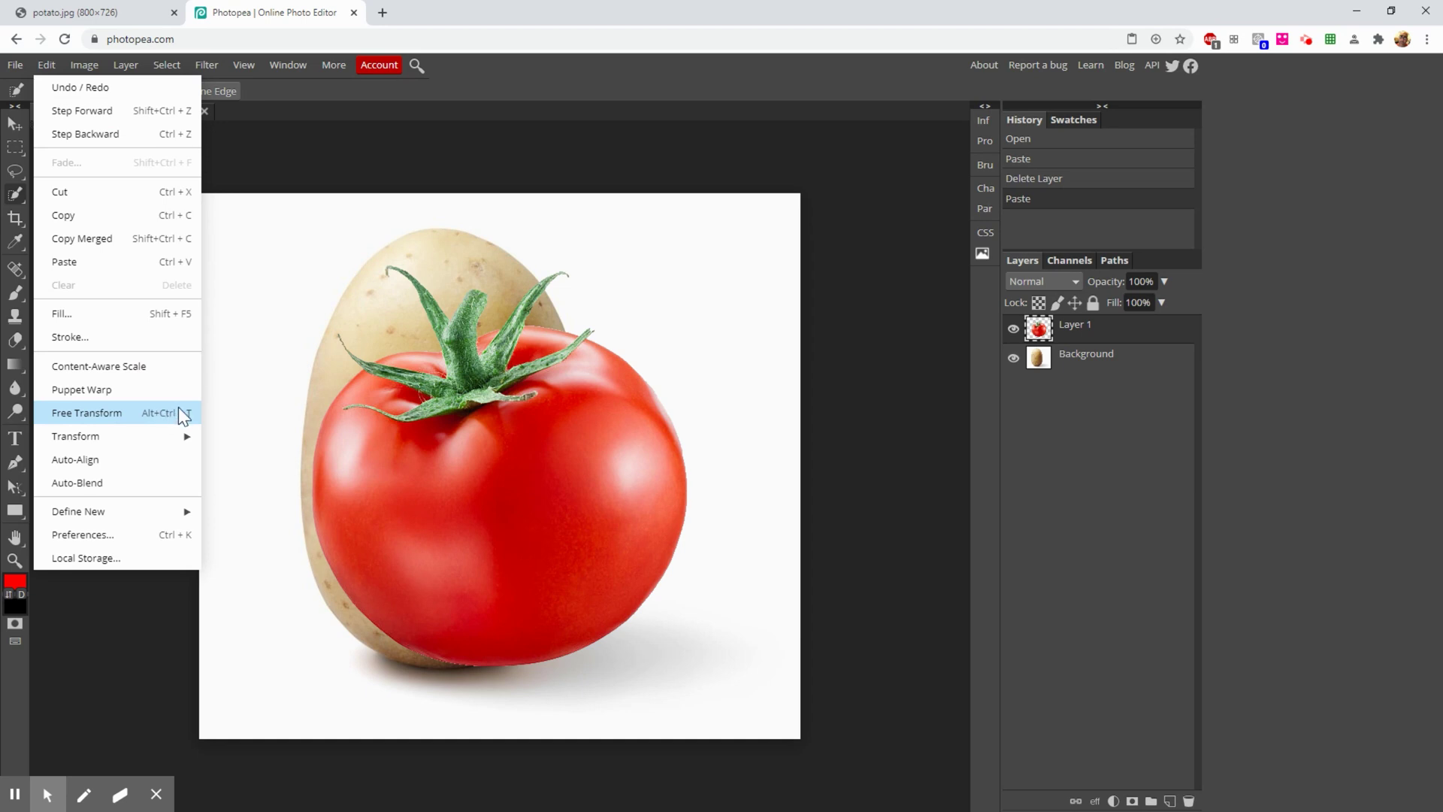
pyautogui.click(107, 420)
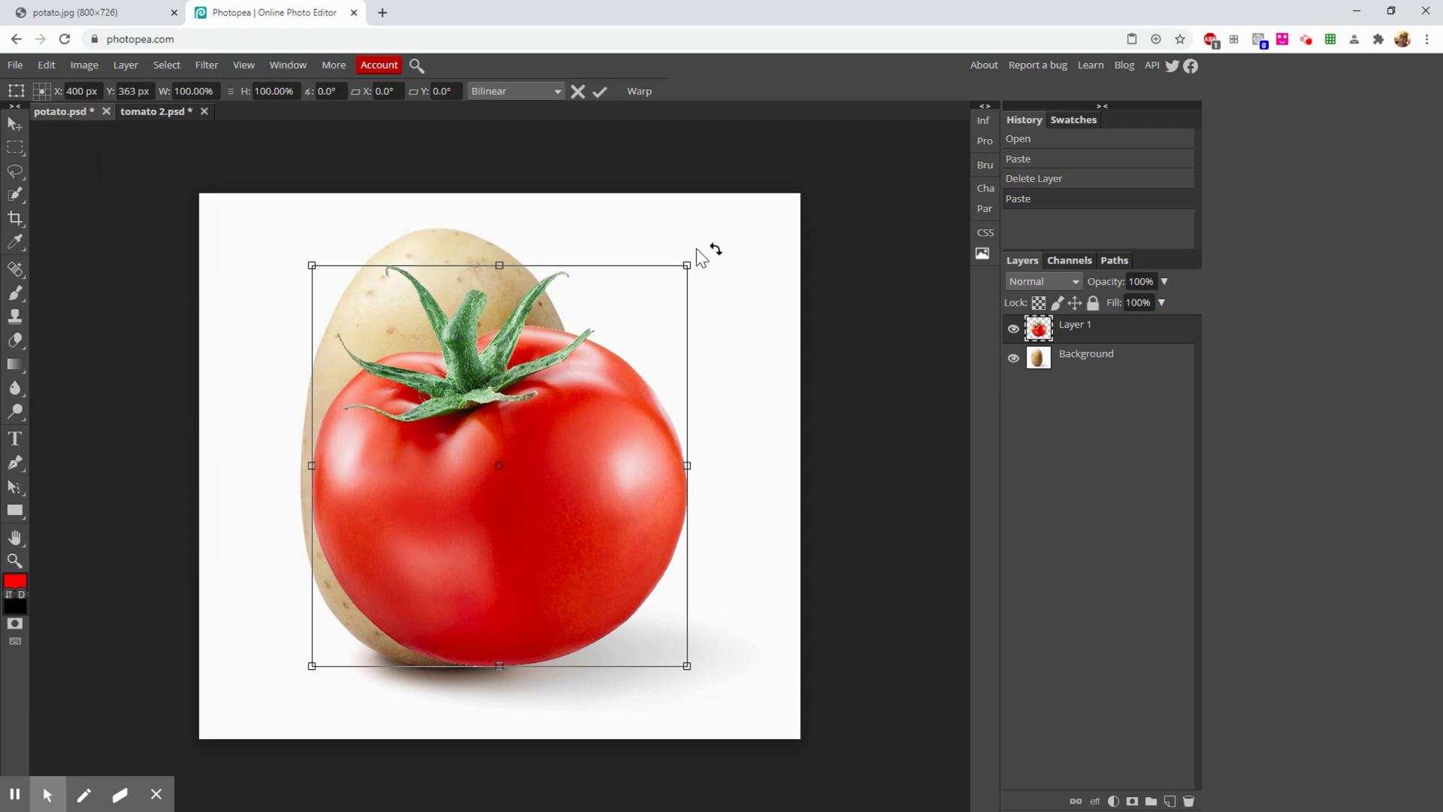
pyautogui.moveTo(574, 505); pyautogui.dragTo(472, 539)
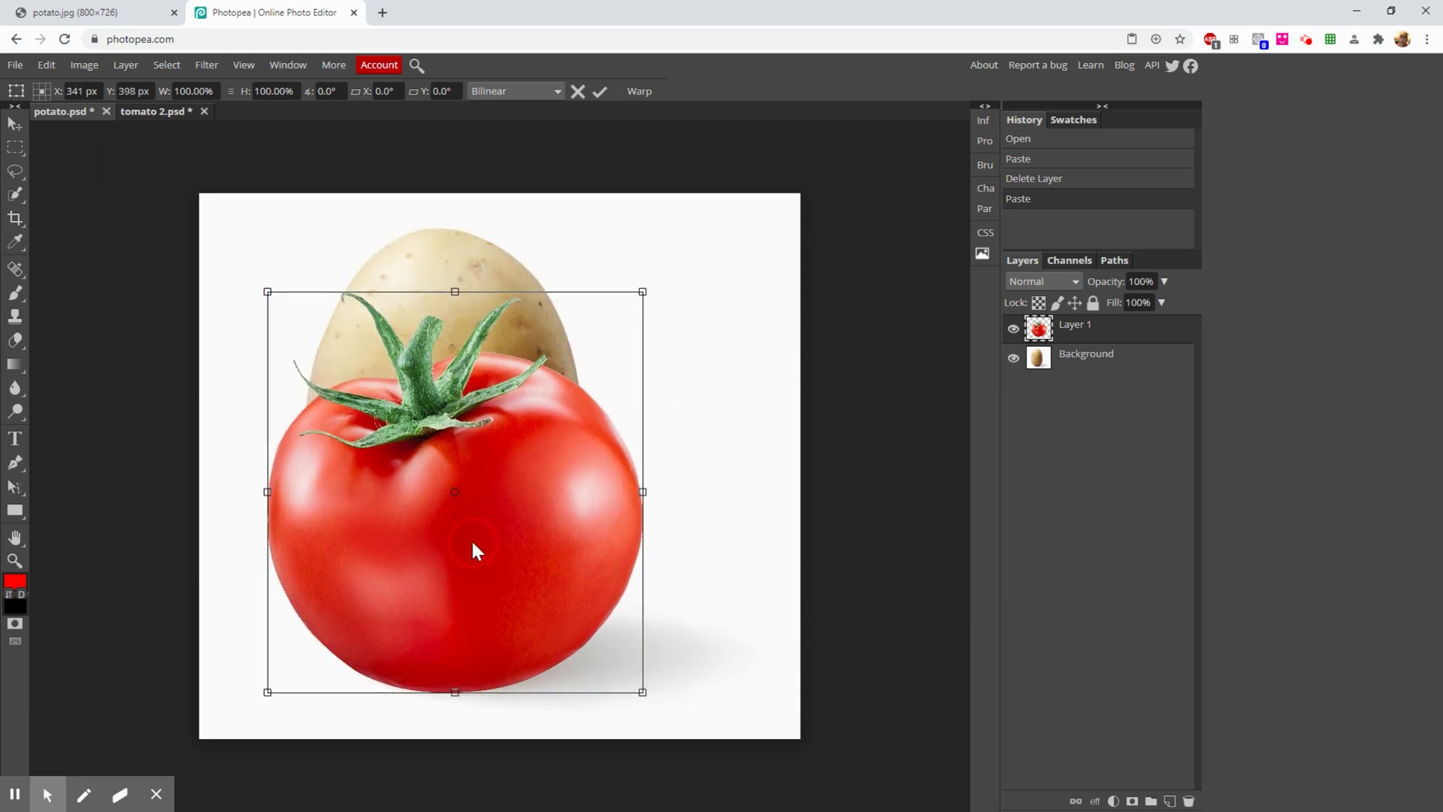
pyautogui.moveTo(643, 290); pyautogui.dragTo(544, 388)
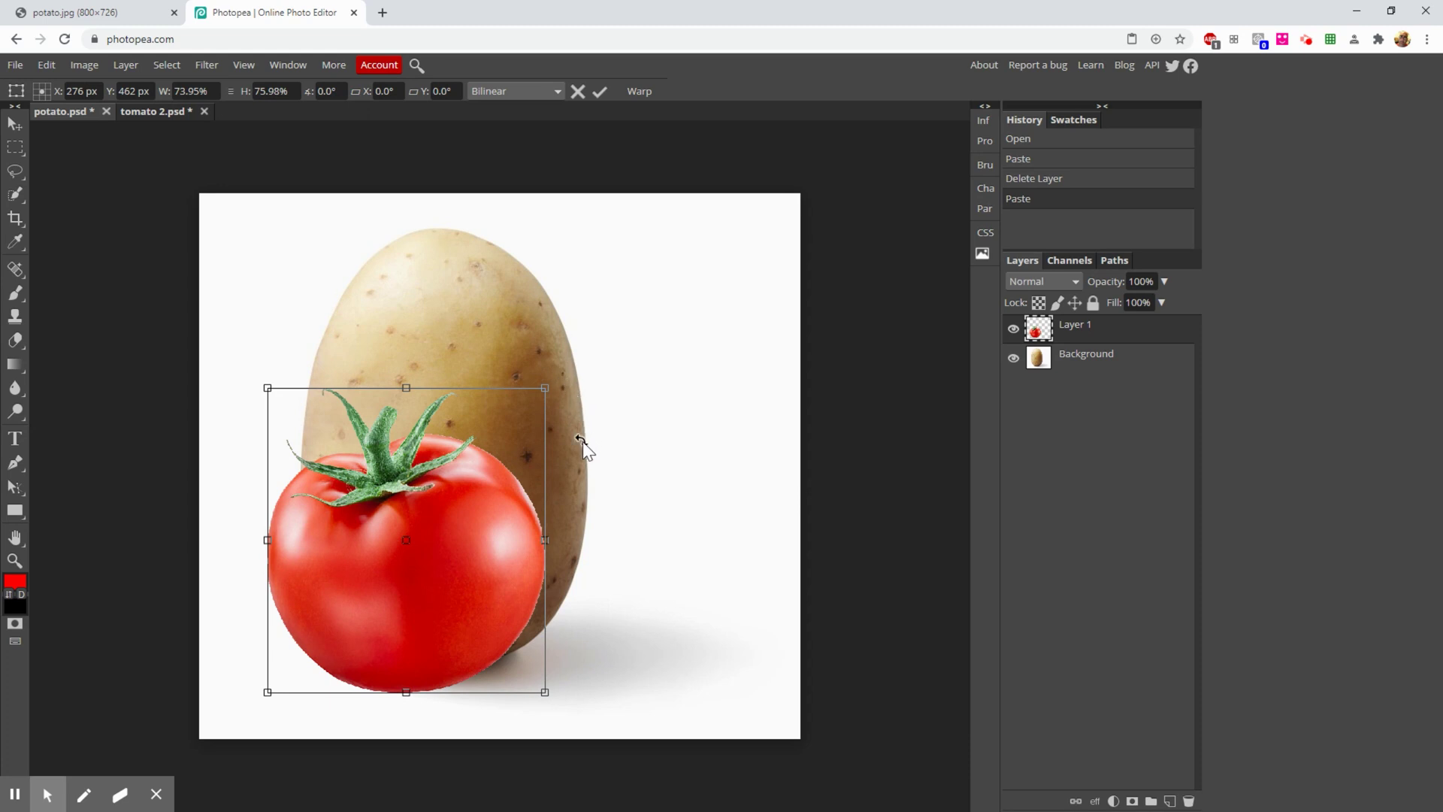
pyautogui.moveTo(431, 373)
pyautogui.mouseDown()
pyautogui.moveTo(335, 367)
pyautogui.moveTo(485, 349)
pyautogui.moveTo(404, 353)
pyautogui.moveTo(436, 355)
pyautogui.mouseUp()
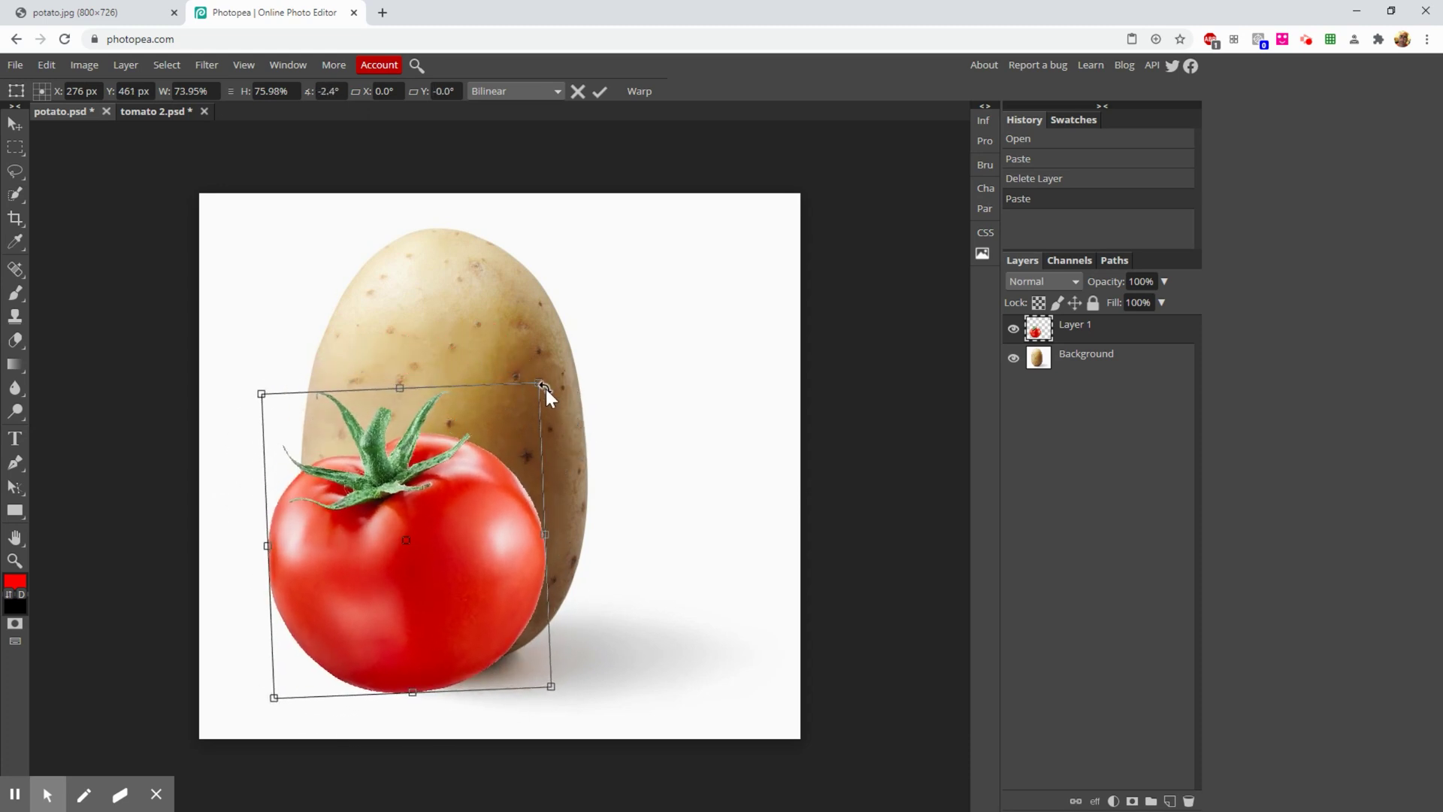
pyautogui.moveTo(536, 384); pyautogui.dragTo(342, 615)
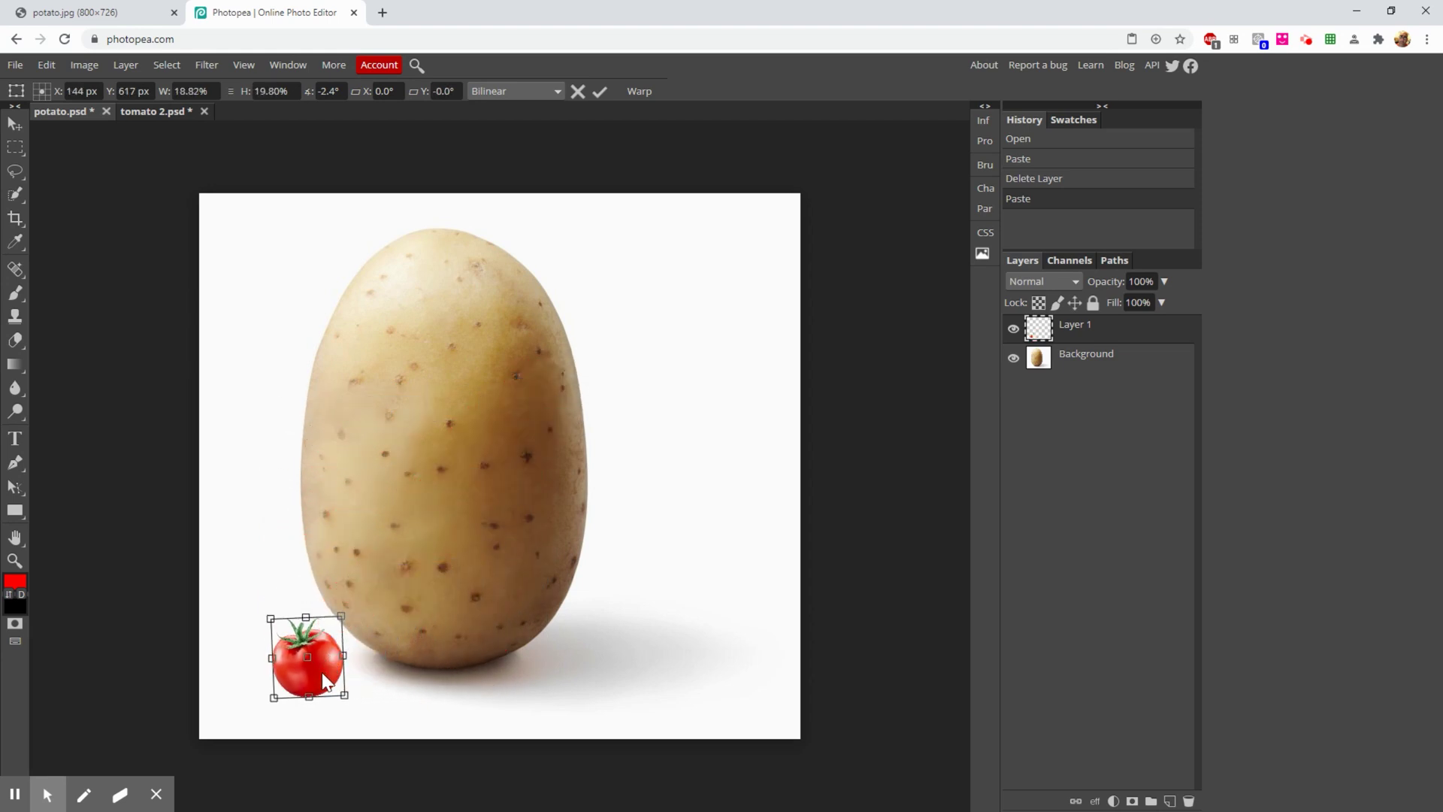
pyautogui.moveTo(318, 675); pyautogui.dragTo(397, 417)
pyautogui.moveTo(421, 365); pyautogui.dragTo(415, 364)
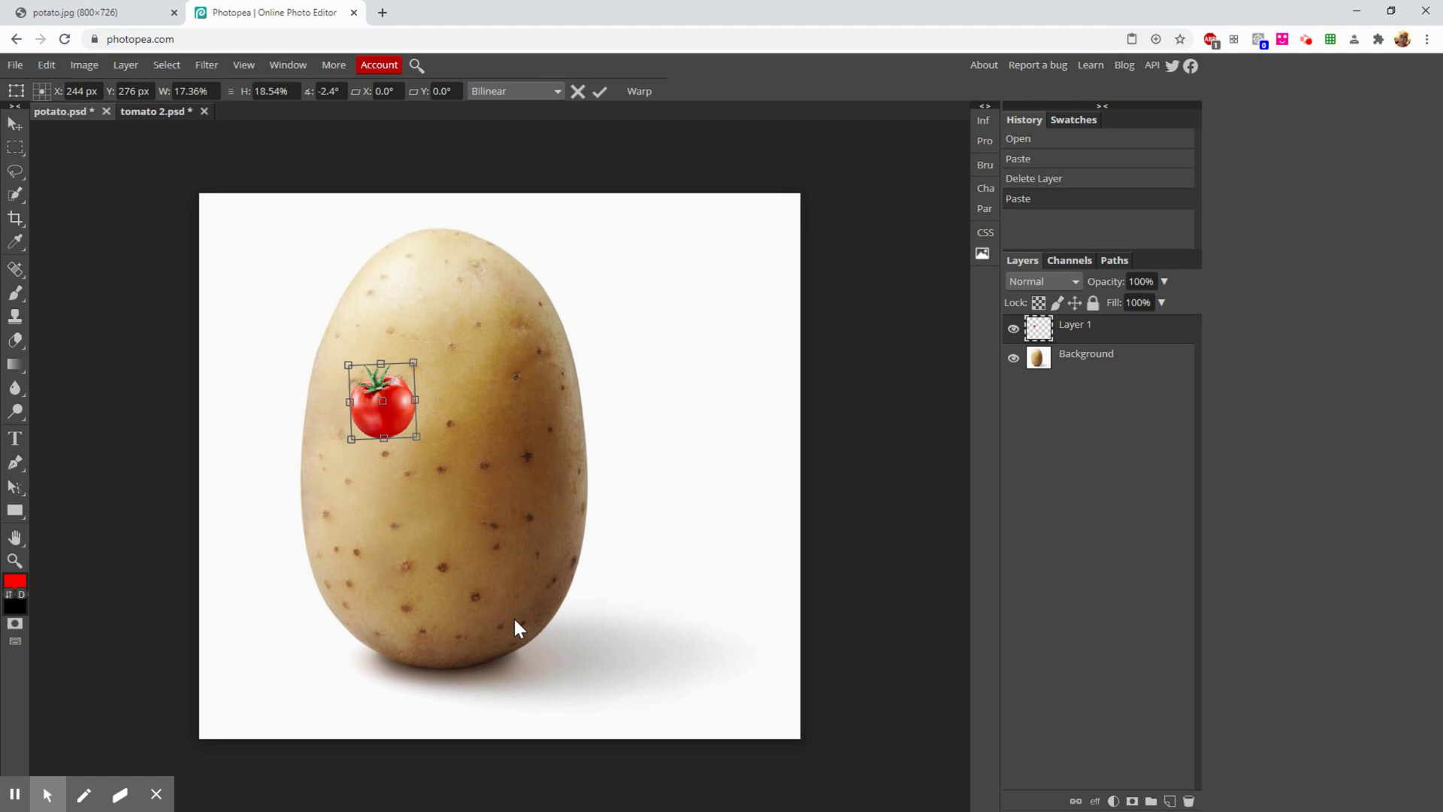
pyautogui.press('w')
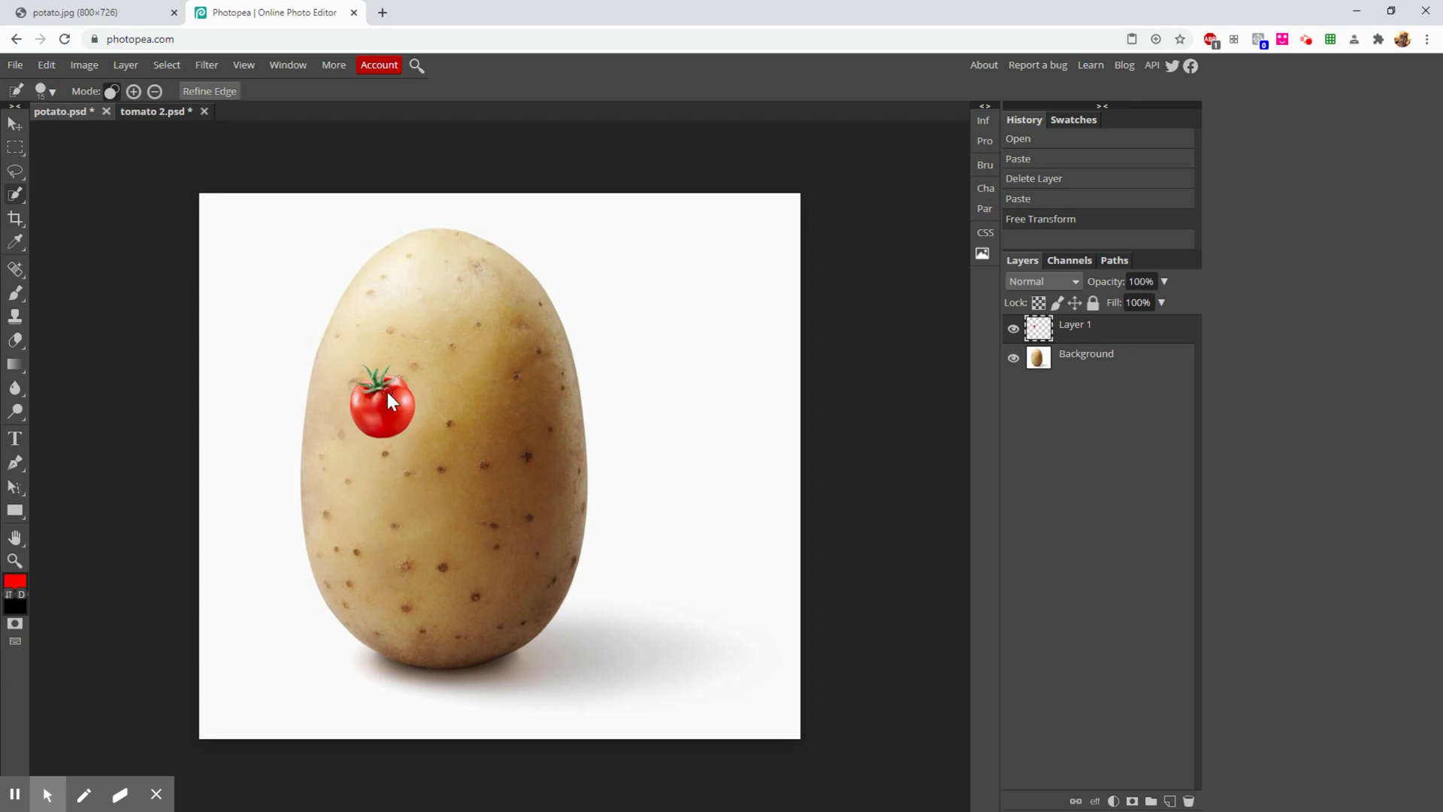
# Rename the tomato layer "tomato eye (r)" and duplicate it.
pyautogui.doubleClick(1076, 329)
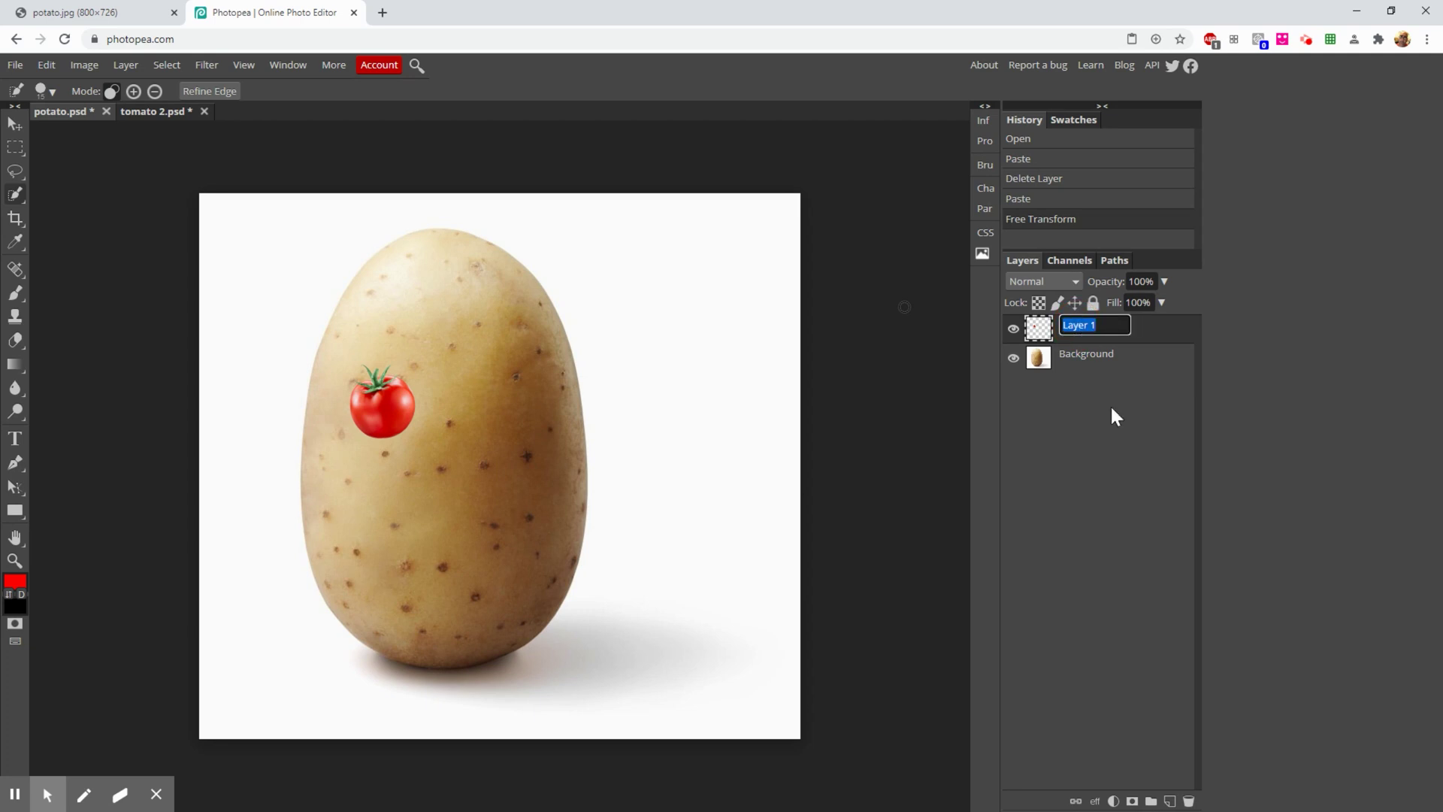
pyautogui.write('tomato eye')
pyautogui.write('(r)')
pyautogui.press('Return')
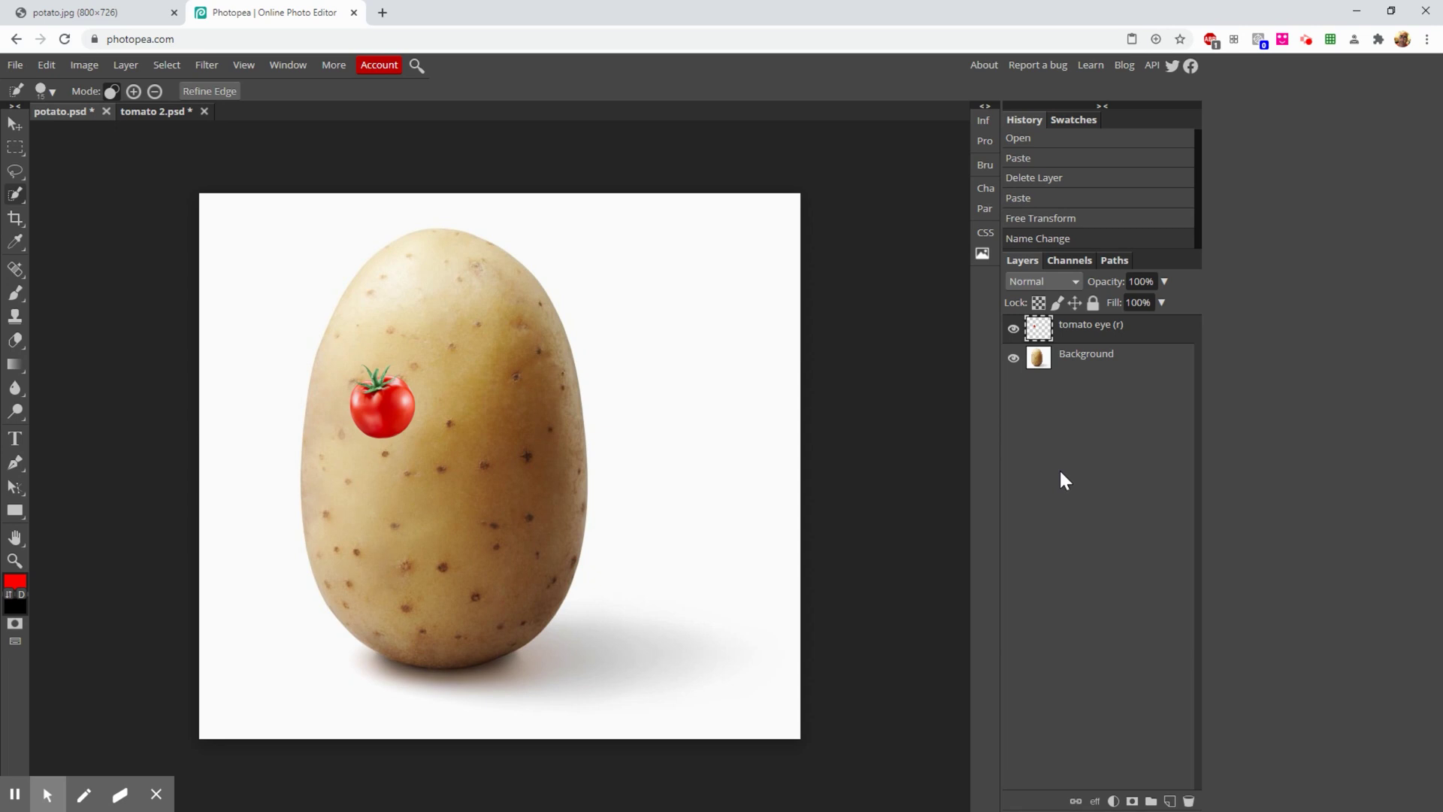
pyautogui.hotkey('ctrl', 'j')
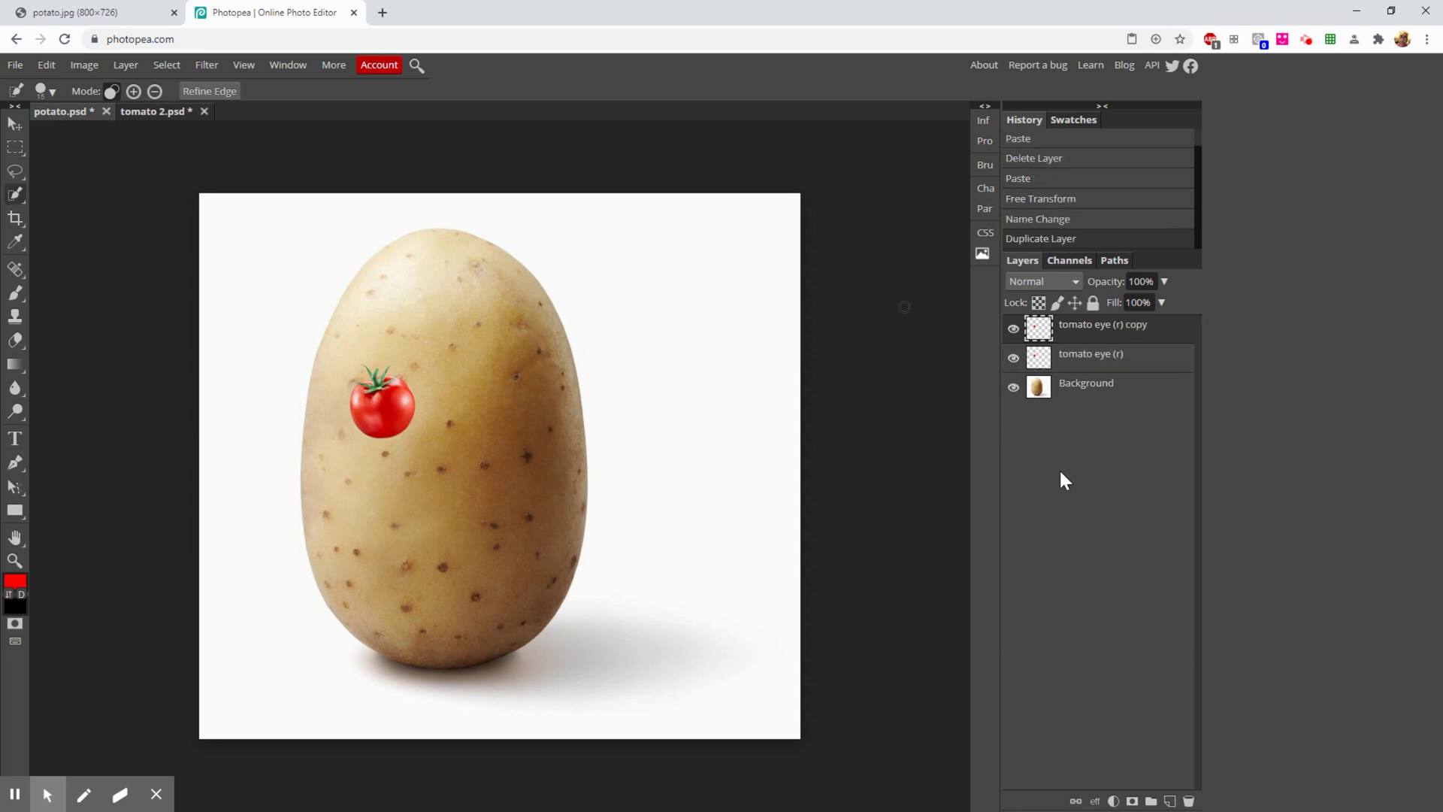
pyautogui.doubleClick(1117, 330)
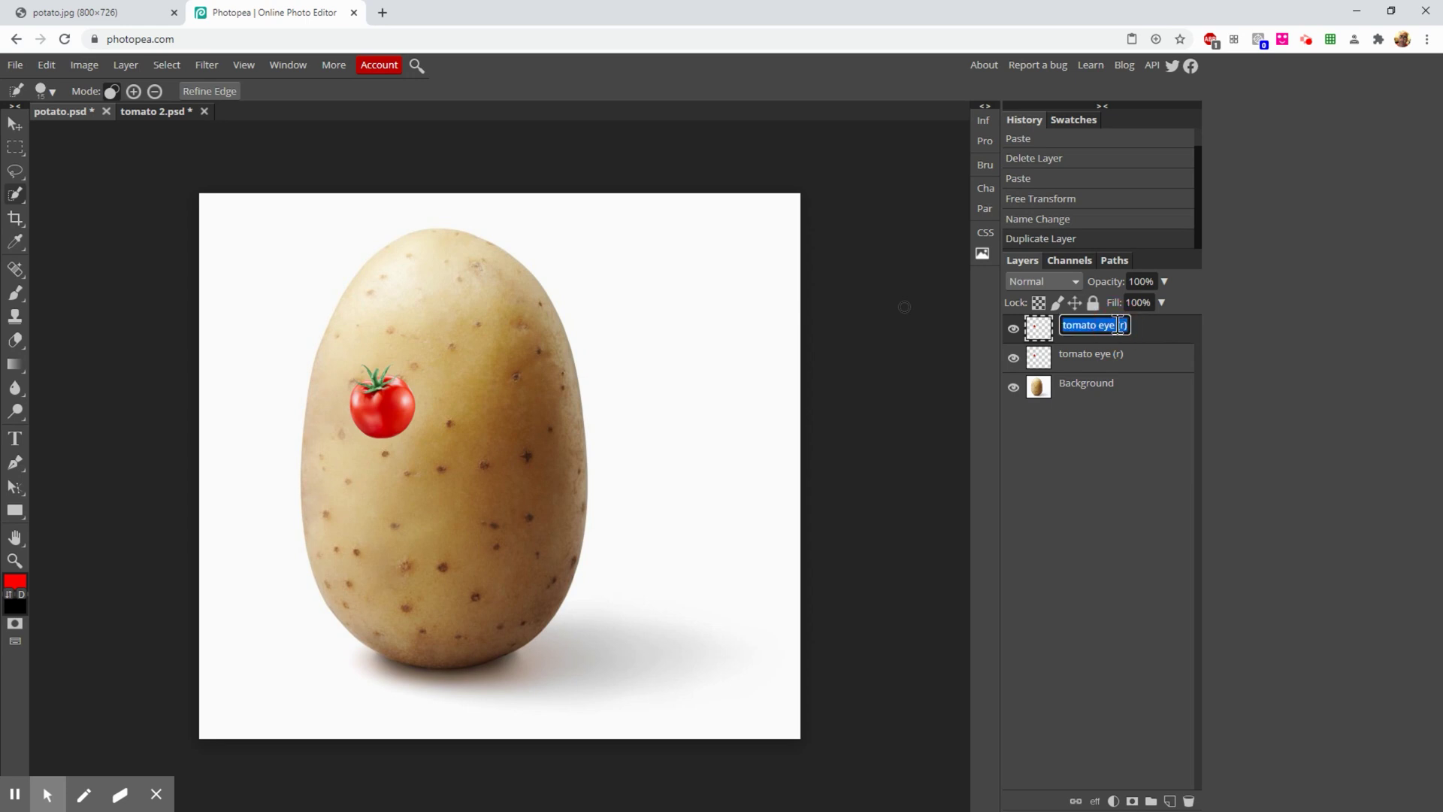
pyautogui.click(1142, 328)
pyautogui.doubleClick(1121, 328)
pyautogui.click(1118, 325)
pyautogui.press('BackSpace')
pyautogui.press('BackSpace')
pyautogui.press('BackSpace')
pyautogui.press('BackSpace')
pyautogui.press('BackSpace')
pyautogui.click(1184, 332)
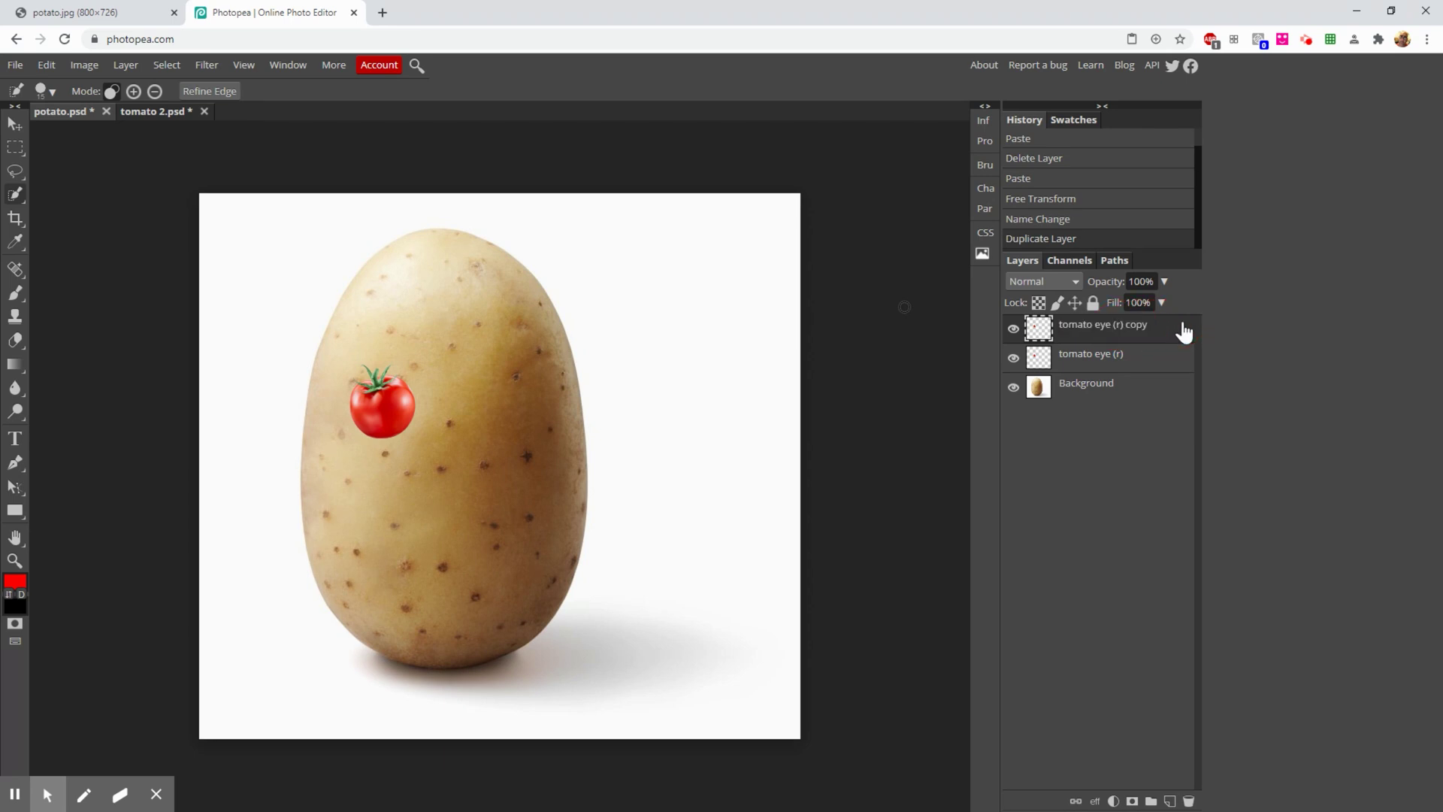
pyautogui.press('l')
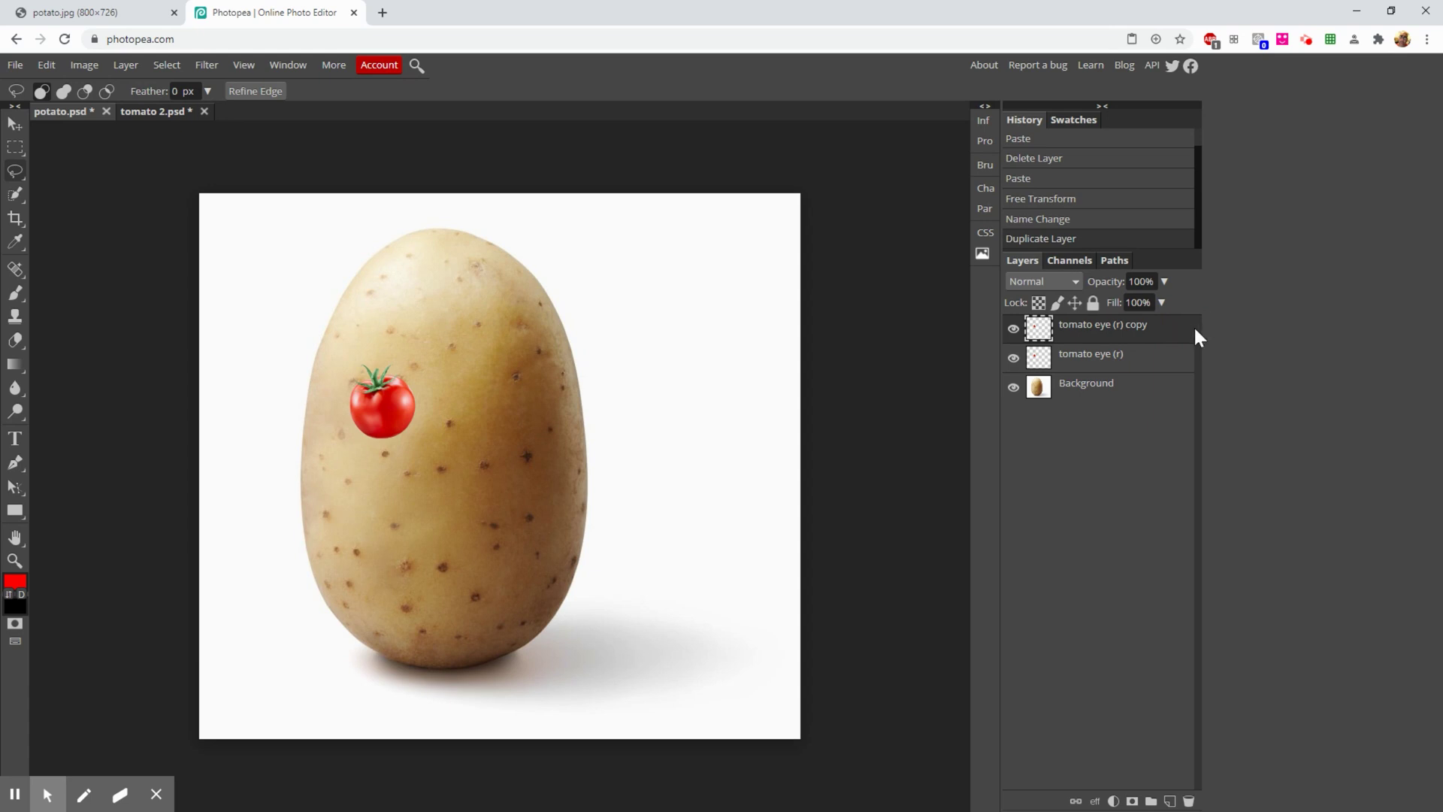
# Rename the duplicated tomato layer "tomato eye (l)".
pyautogui.doubleClick(1110, 326)
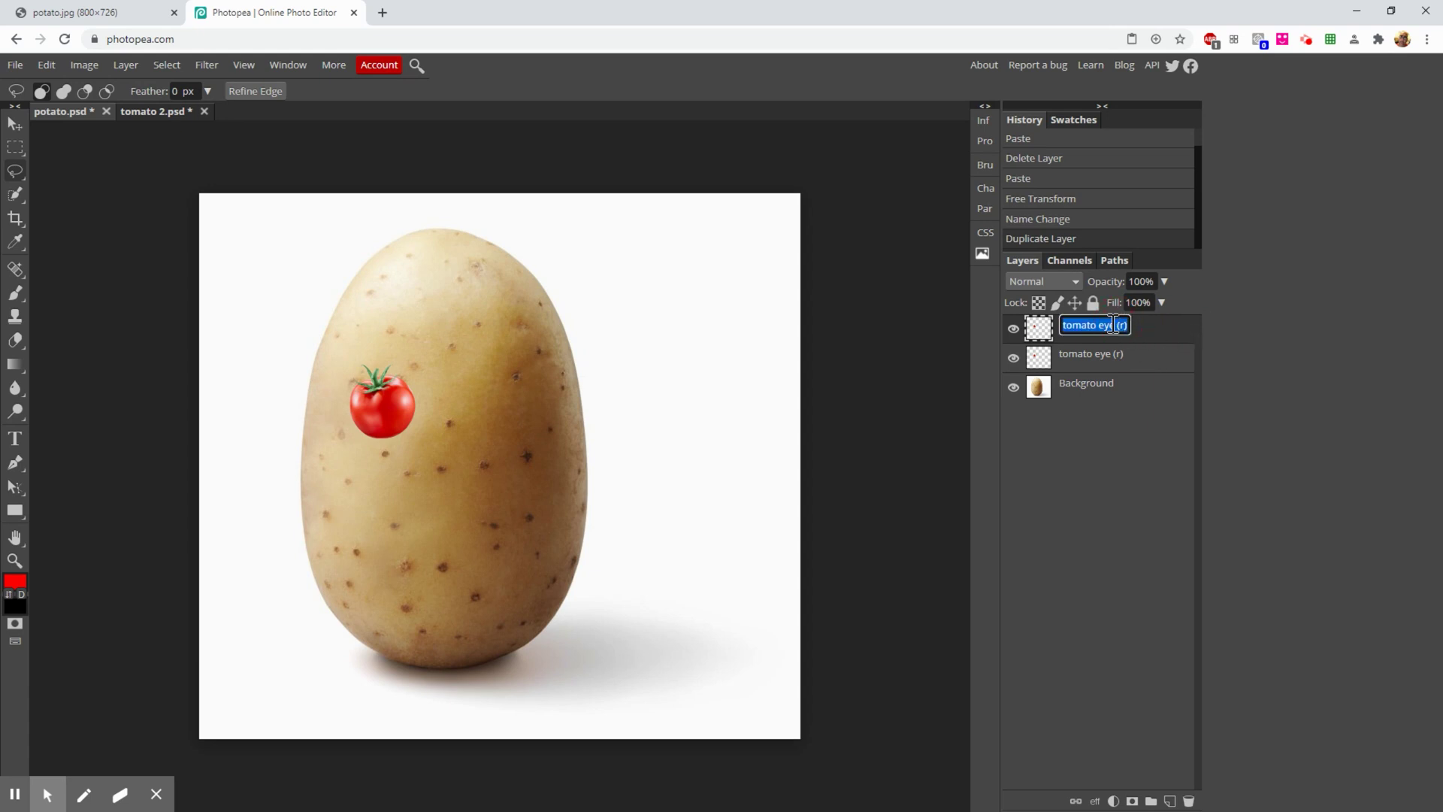
pyautogui.click(1112, 325)
pyautogui.press('Delete')
pyautogui.press('Delete')
pyautogui.press('Delete')
pyautogui.press('Delete')
pyautogui.write('(l)')
pyautogui.press('Return')
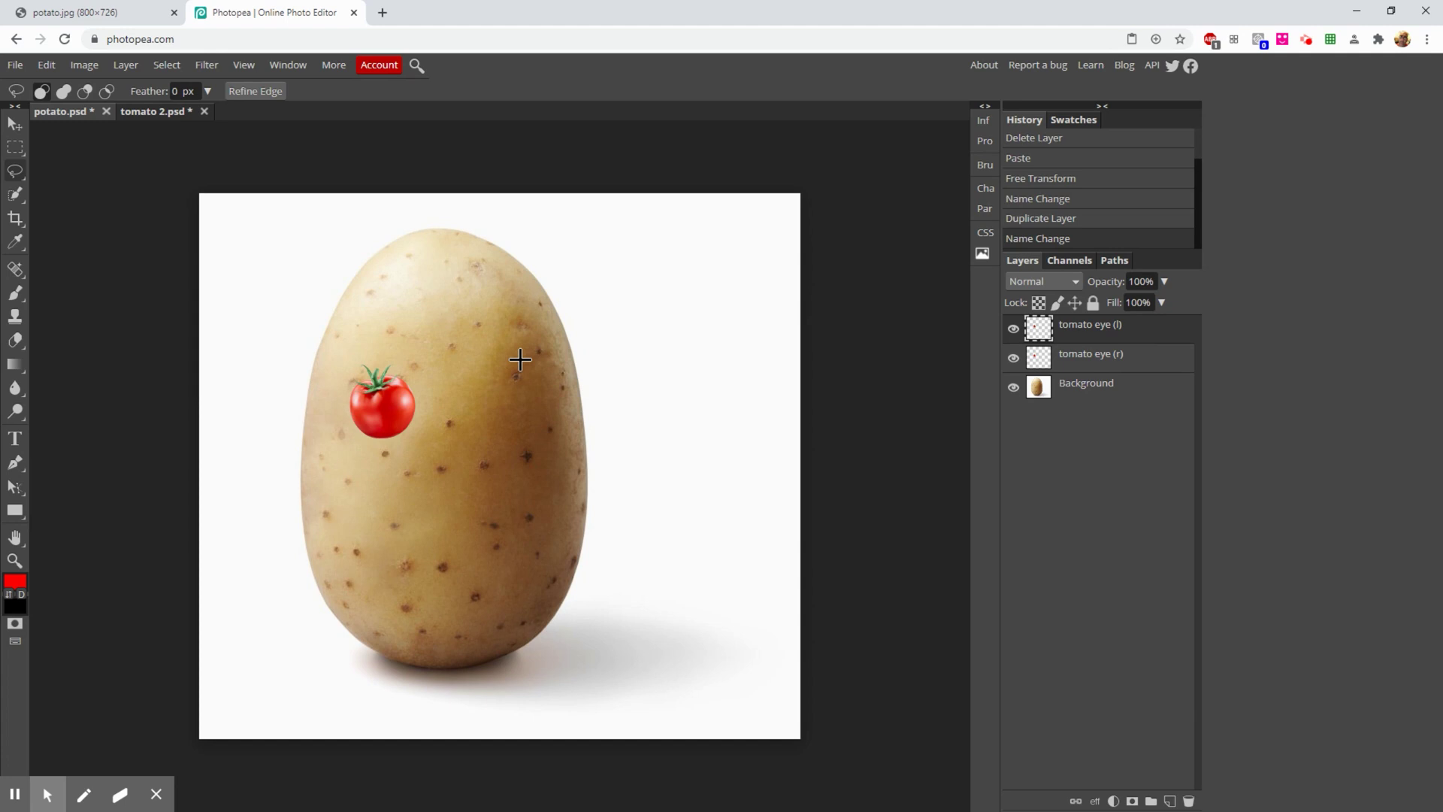
pyautogui.hotkey('ctrl', 't')
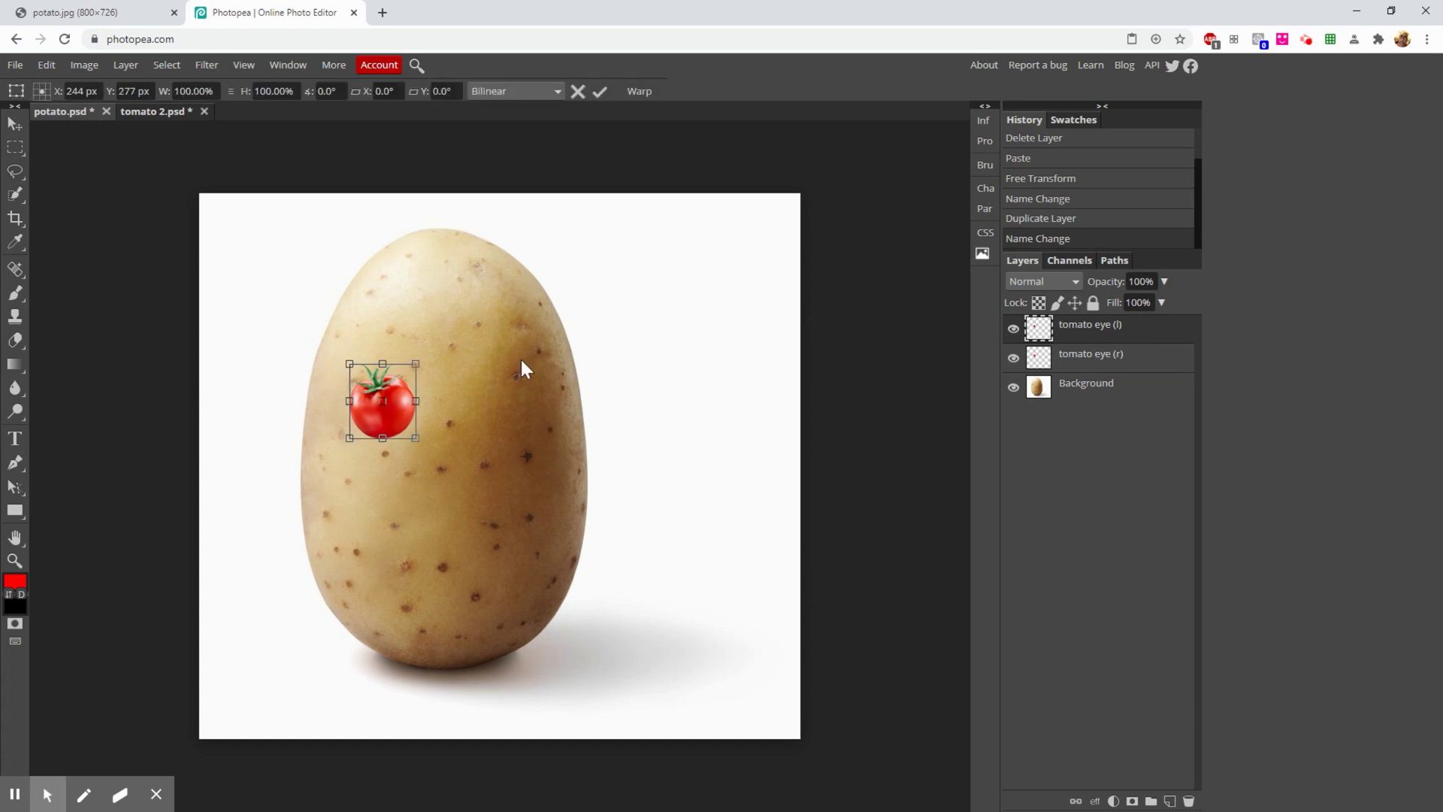
pyautogui.moveTo(388, 415); pyautogui.dragTo(657, 389)
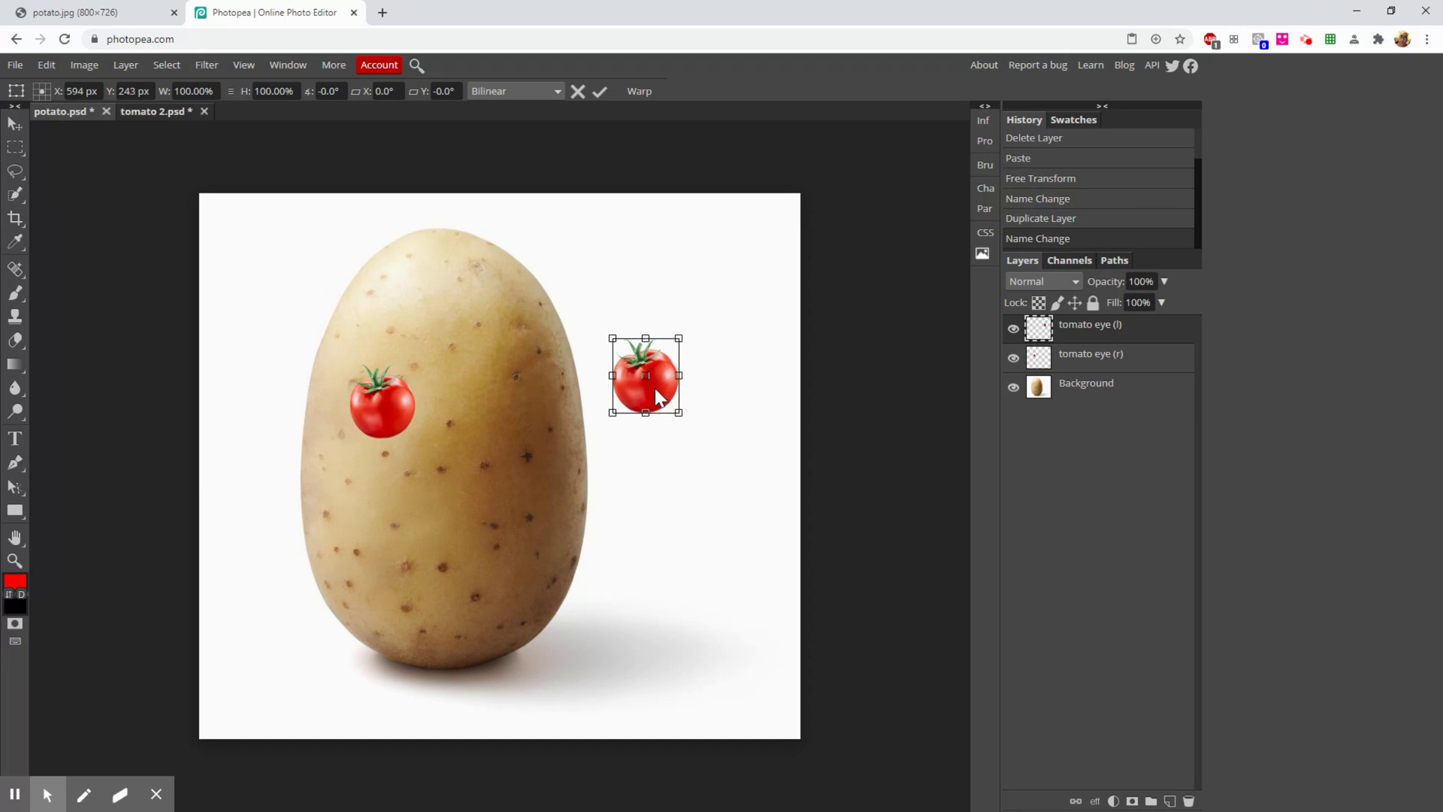
pyautogui.press('Escape')
pyautogui.press('l')
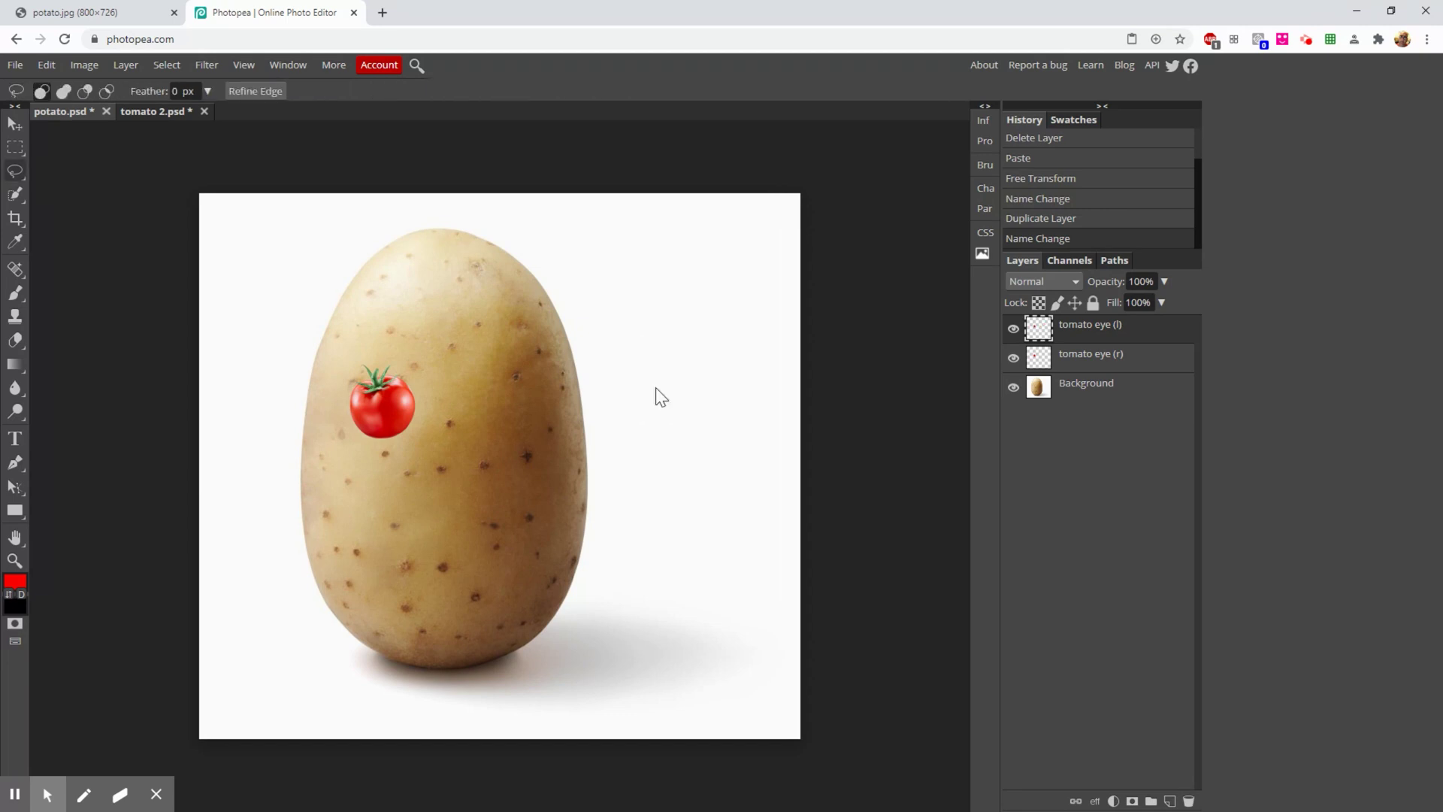
# Move the tomato eye (l) layer horizontally with the Move tool to form the second eye, level with the first.
pyautogui.click(15, 125)
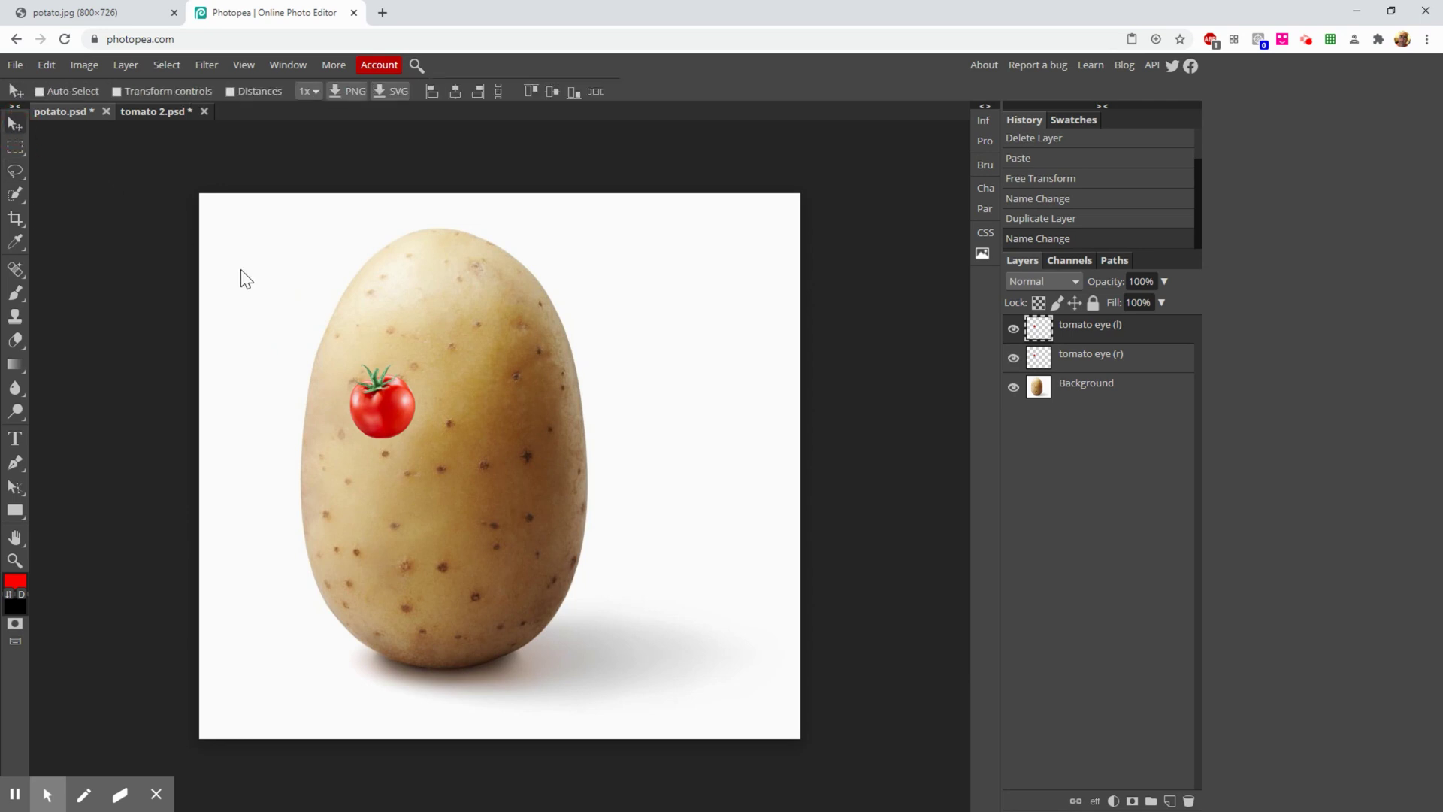
pyautogui.moveTo(380, 410); pyautogui.dragTo(499, 391)
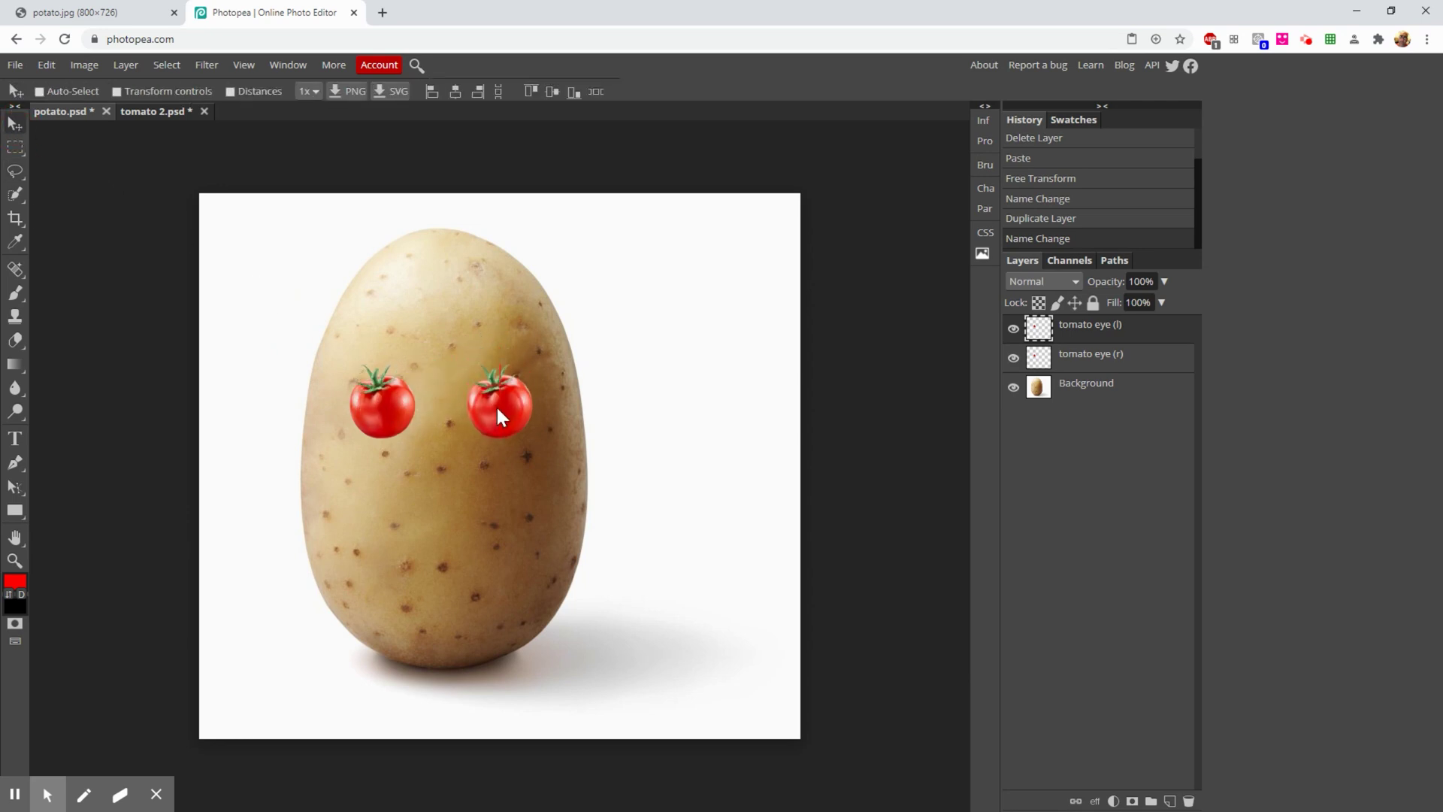
pyautogui.moveTo(498, 411); pyautogui.dragTo(498, 411)
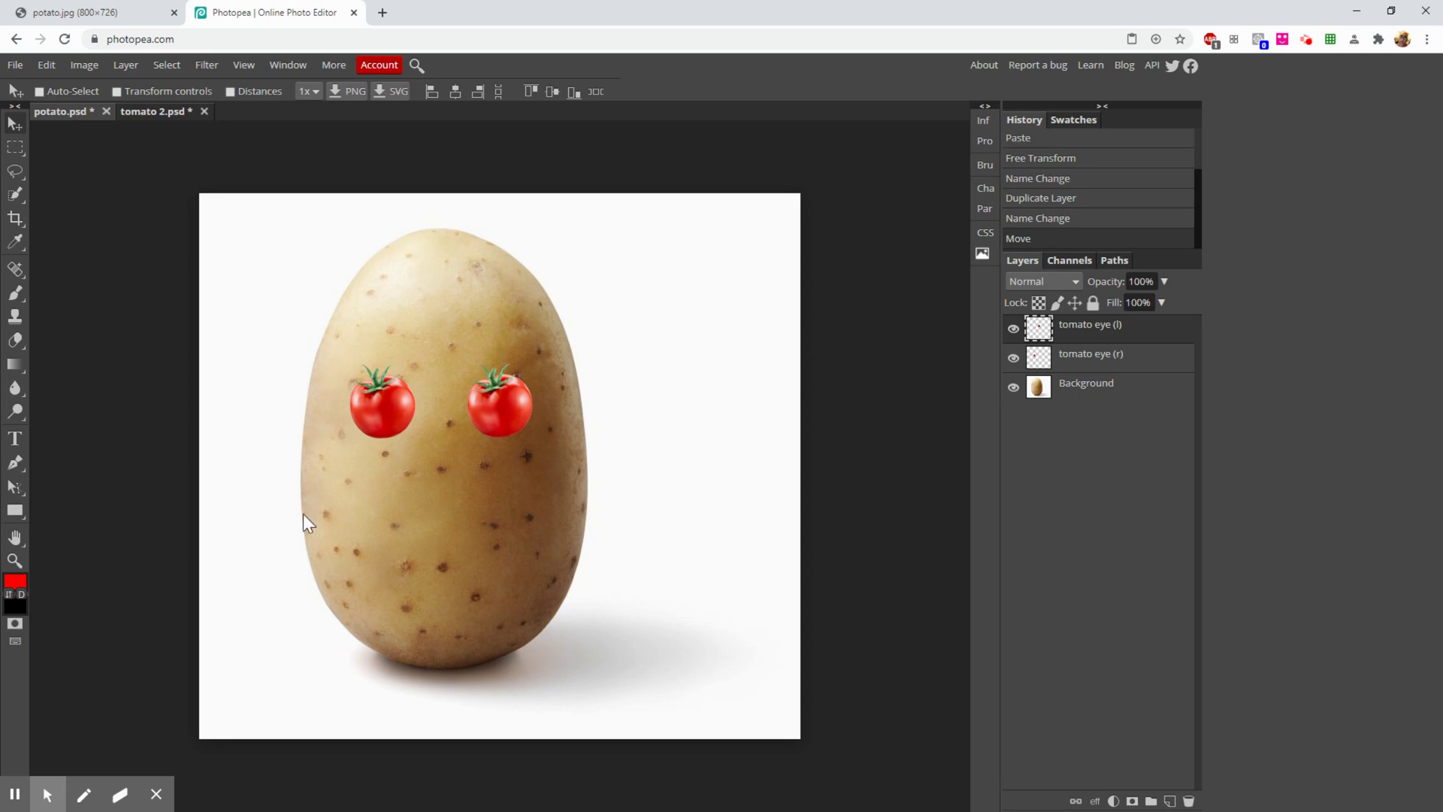
# Open carrot.jpg and select only the orange root, without the leaves, using Quick Selection.
pyautogui.click(18, 65)
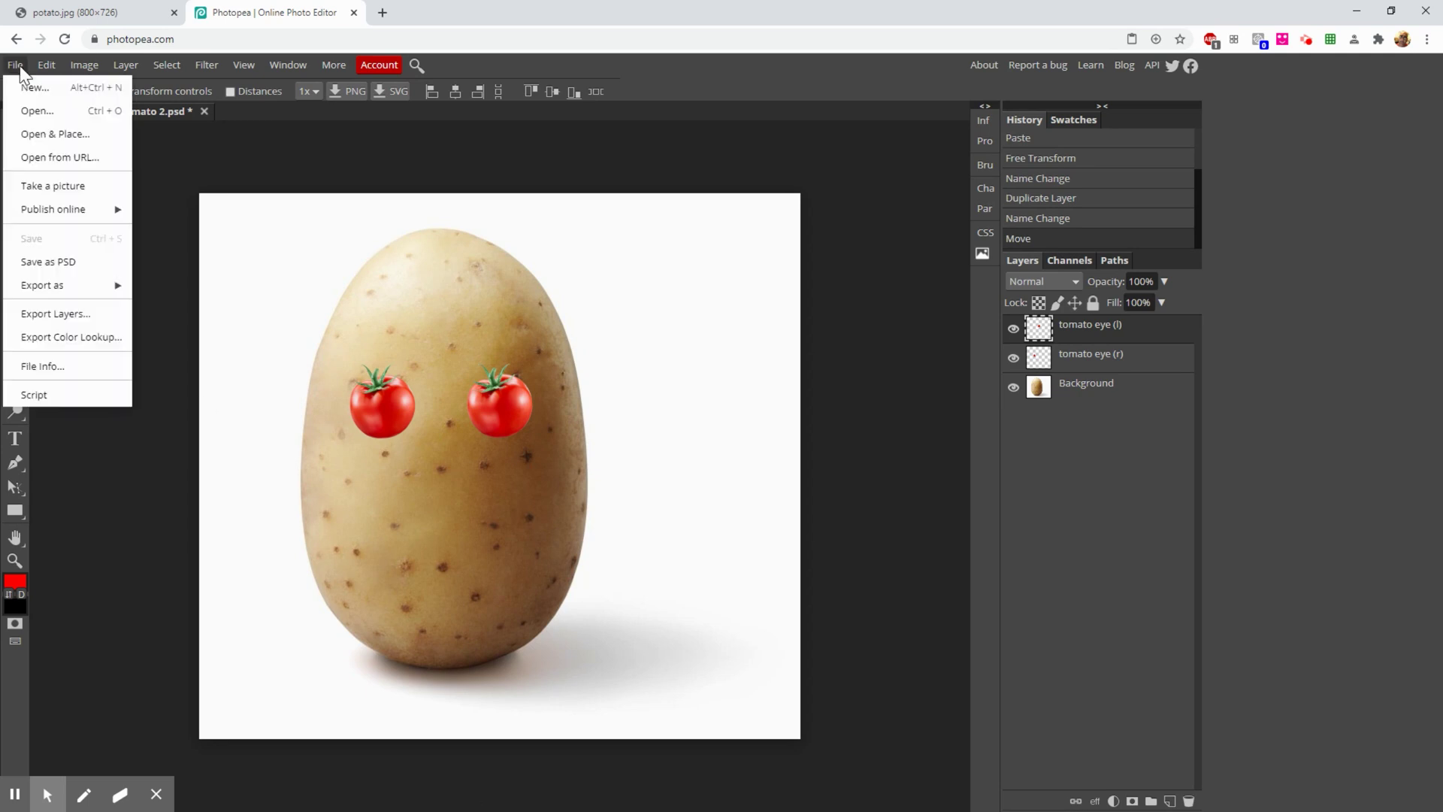
pyautogui.click(30, 112)
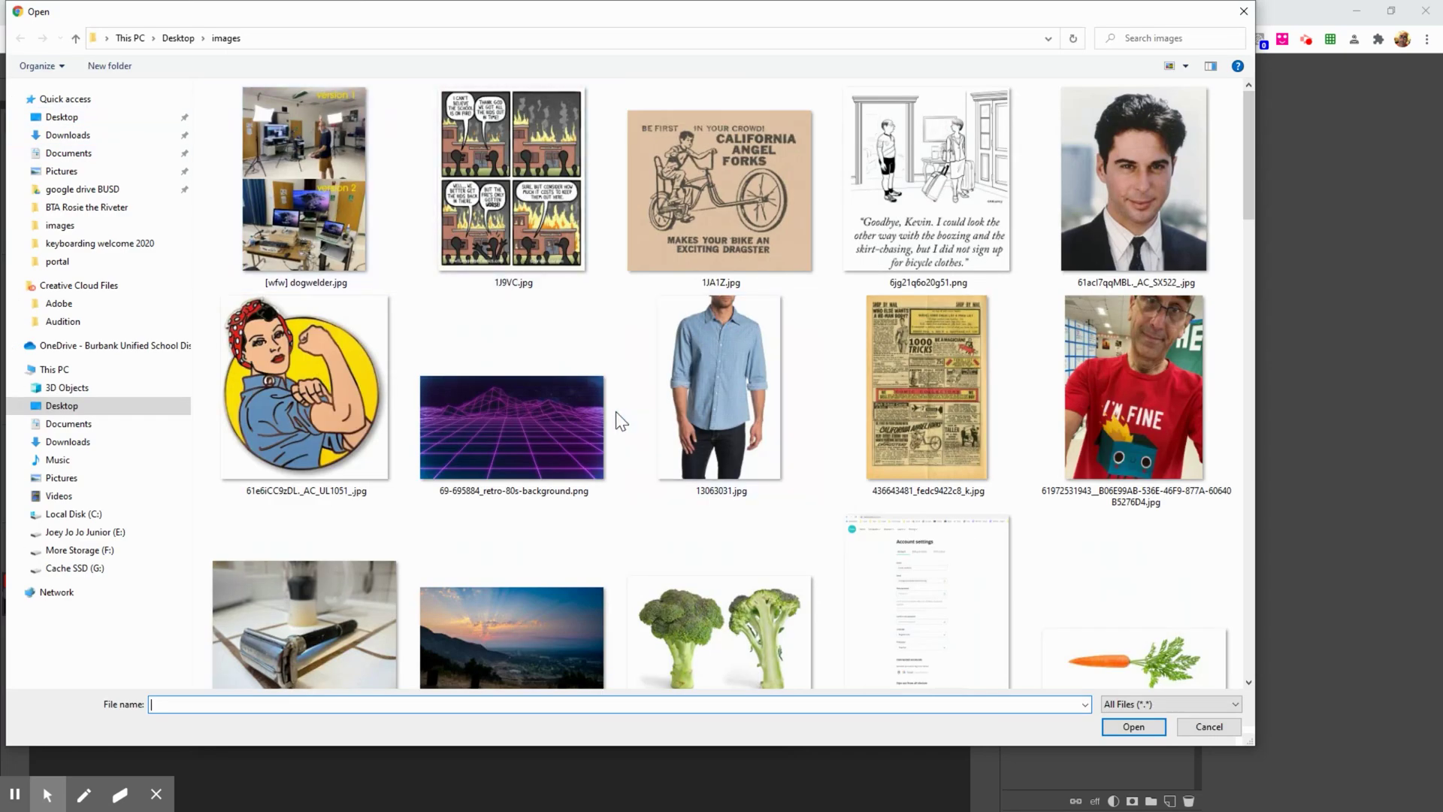
pyautogui.doubleClick(1094, 654)
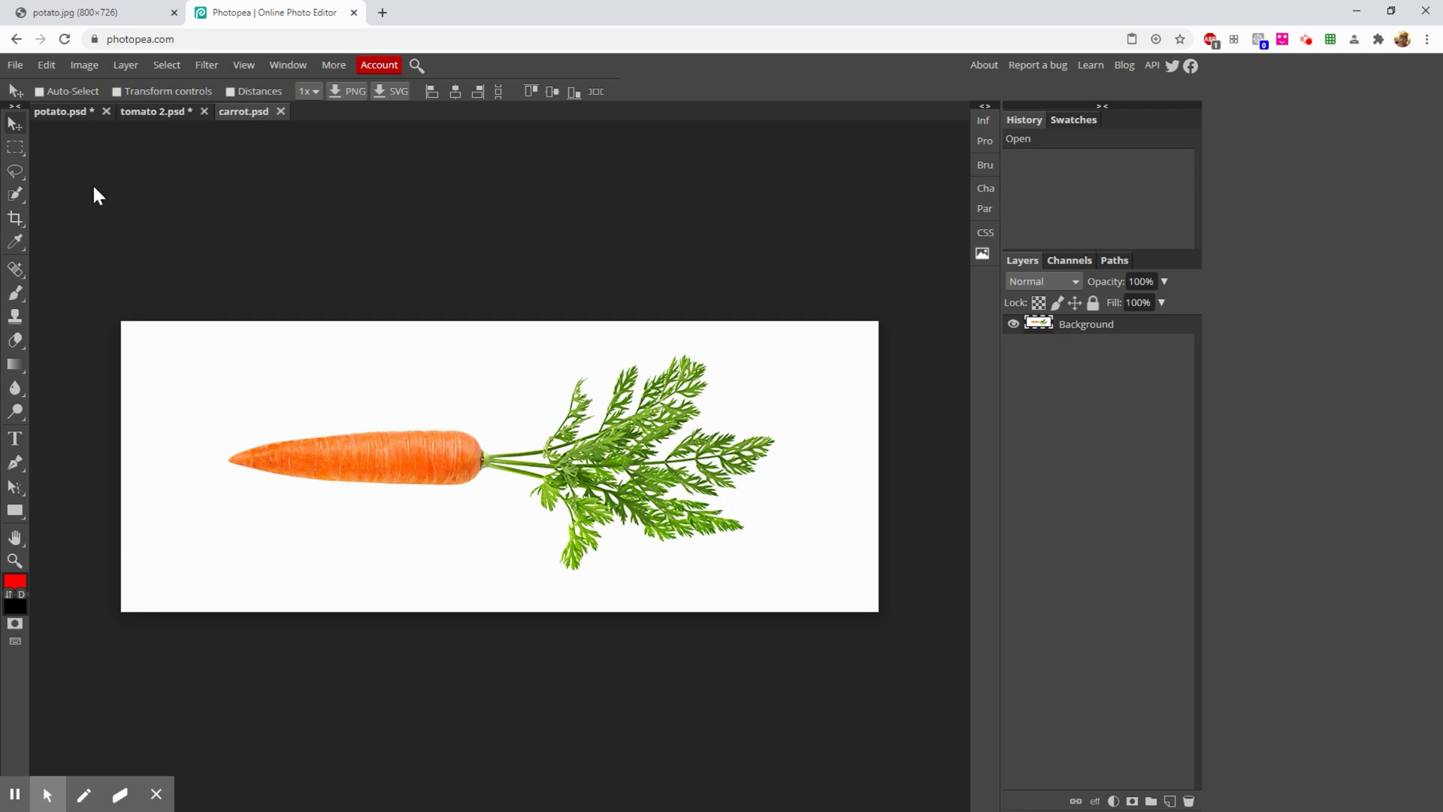
pyautogui.click(15, 194)
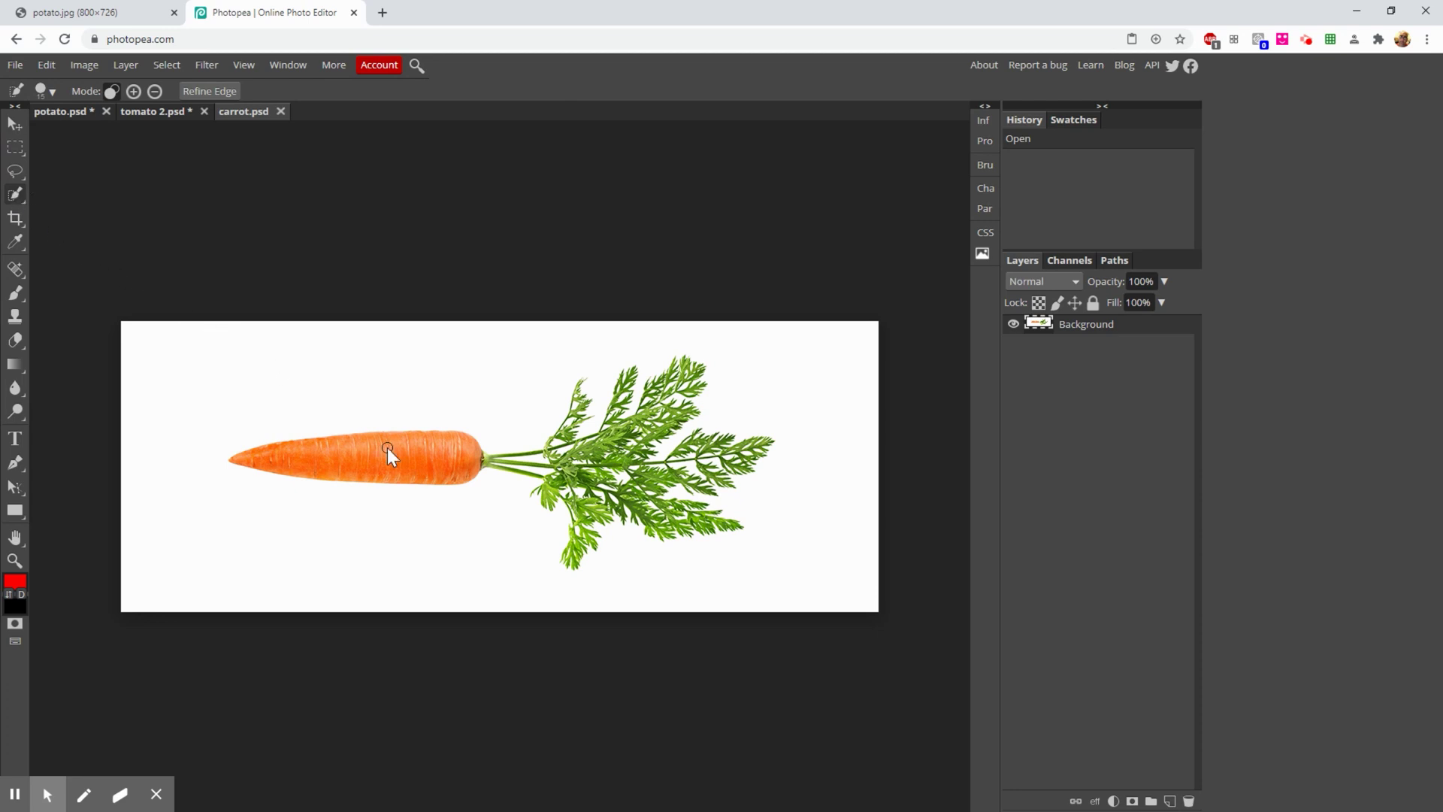
pyautogui.moveTo(433, 460); pyautogui.dragTo(338, 476)
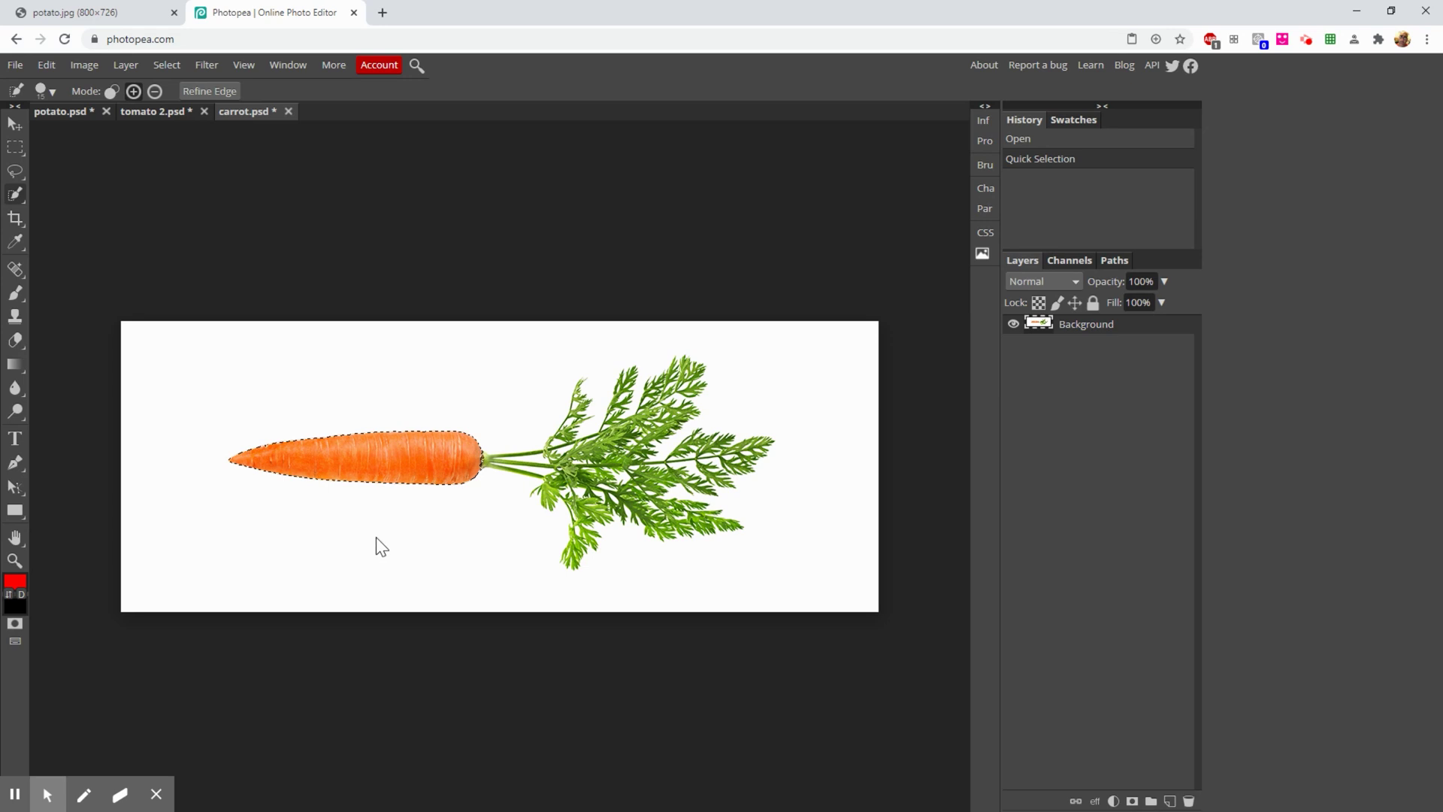
# Paste the carrot into potato.psd and free-transform it into a nose between the eyes, about 50% width and rotated about -91°.
pyautogui.click(61, 110)
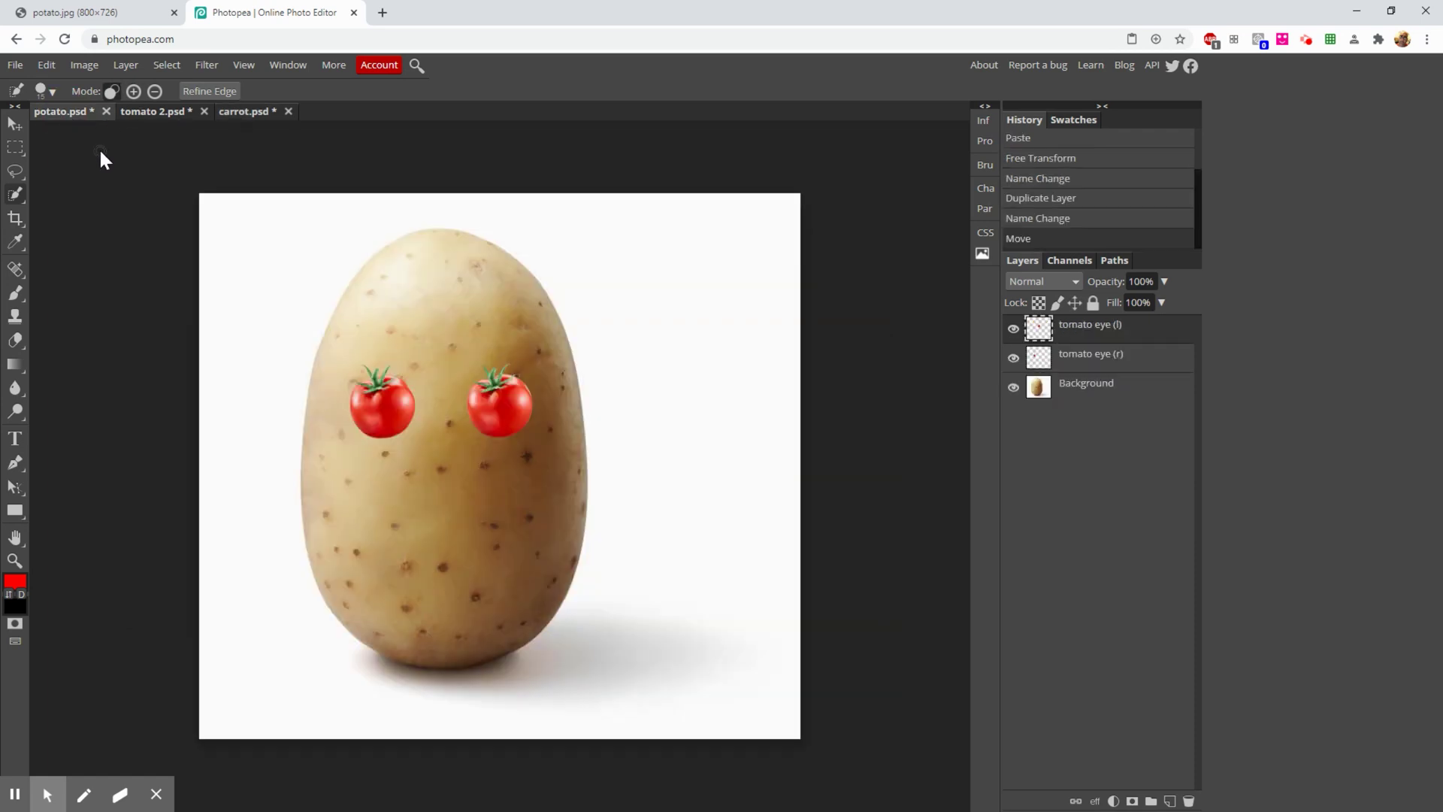
pyautogui.hotkey('ctrl', 'v')
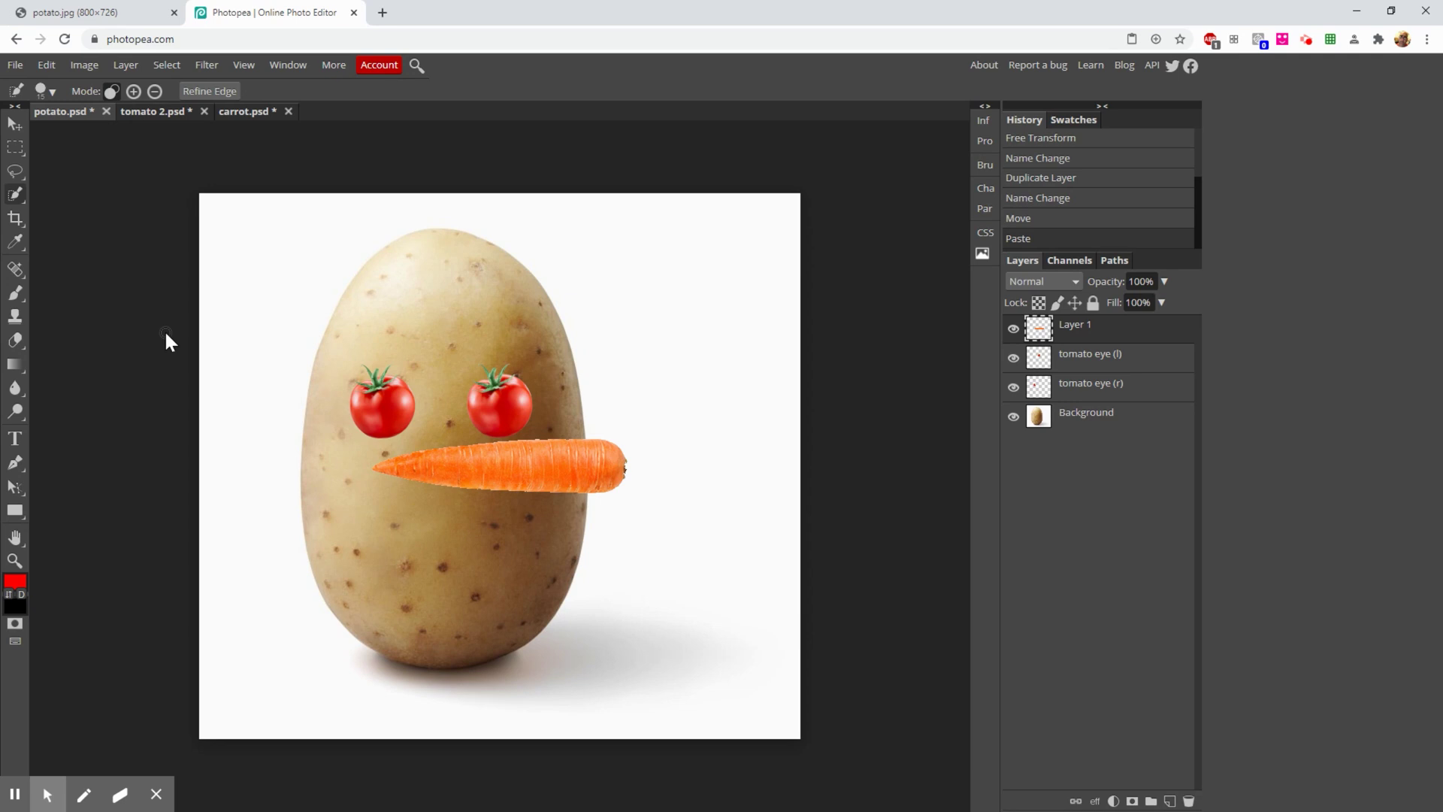
pyautogui.hotkey('ctrl', 't')
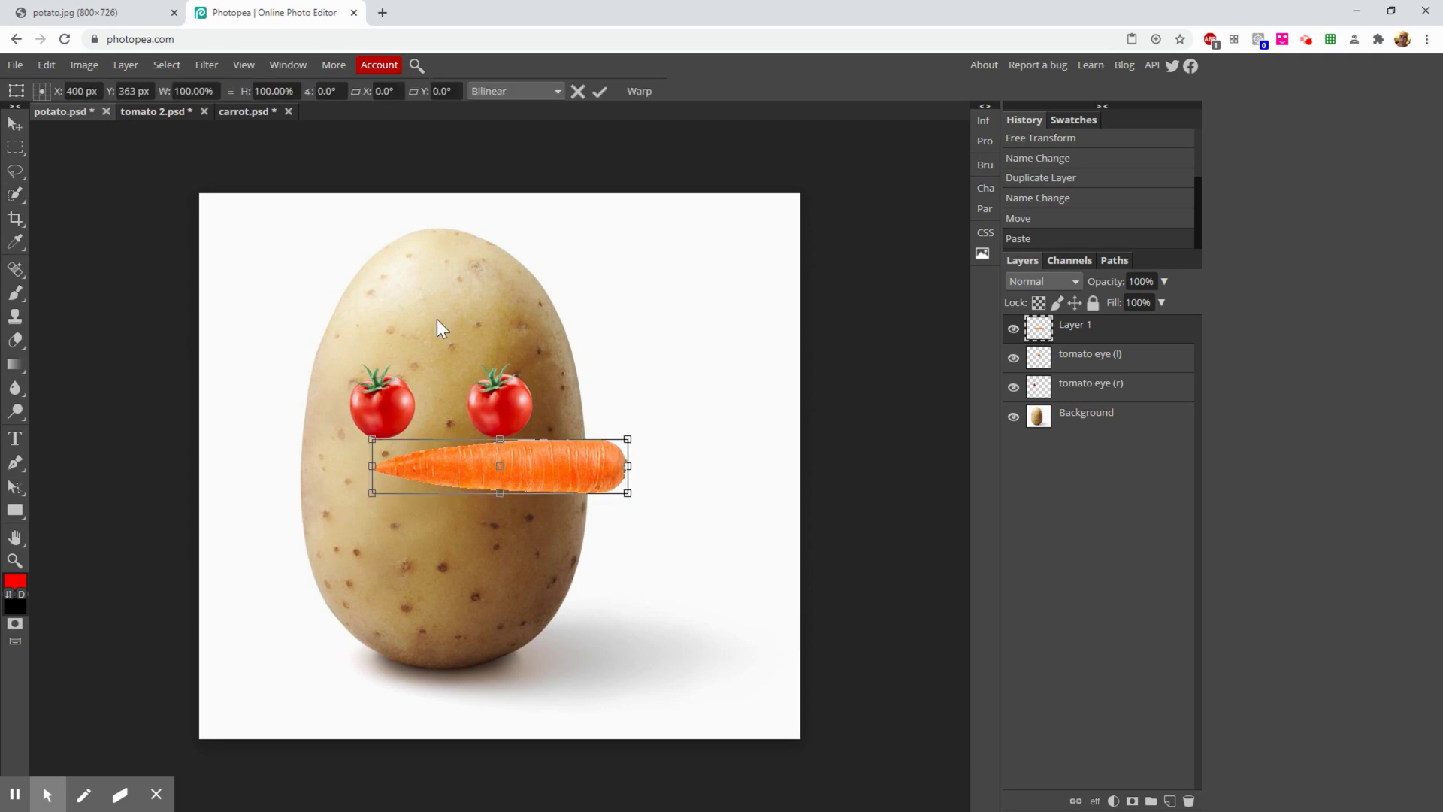
pyautogui.moveTo(639, 440); pyautogui.dragTo(497, 466)
pyautogui.moveTo(502, 517); pyautogui.dragTo(444, 454)
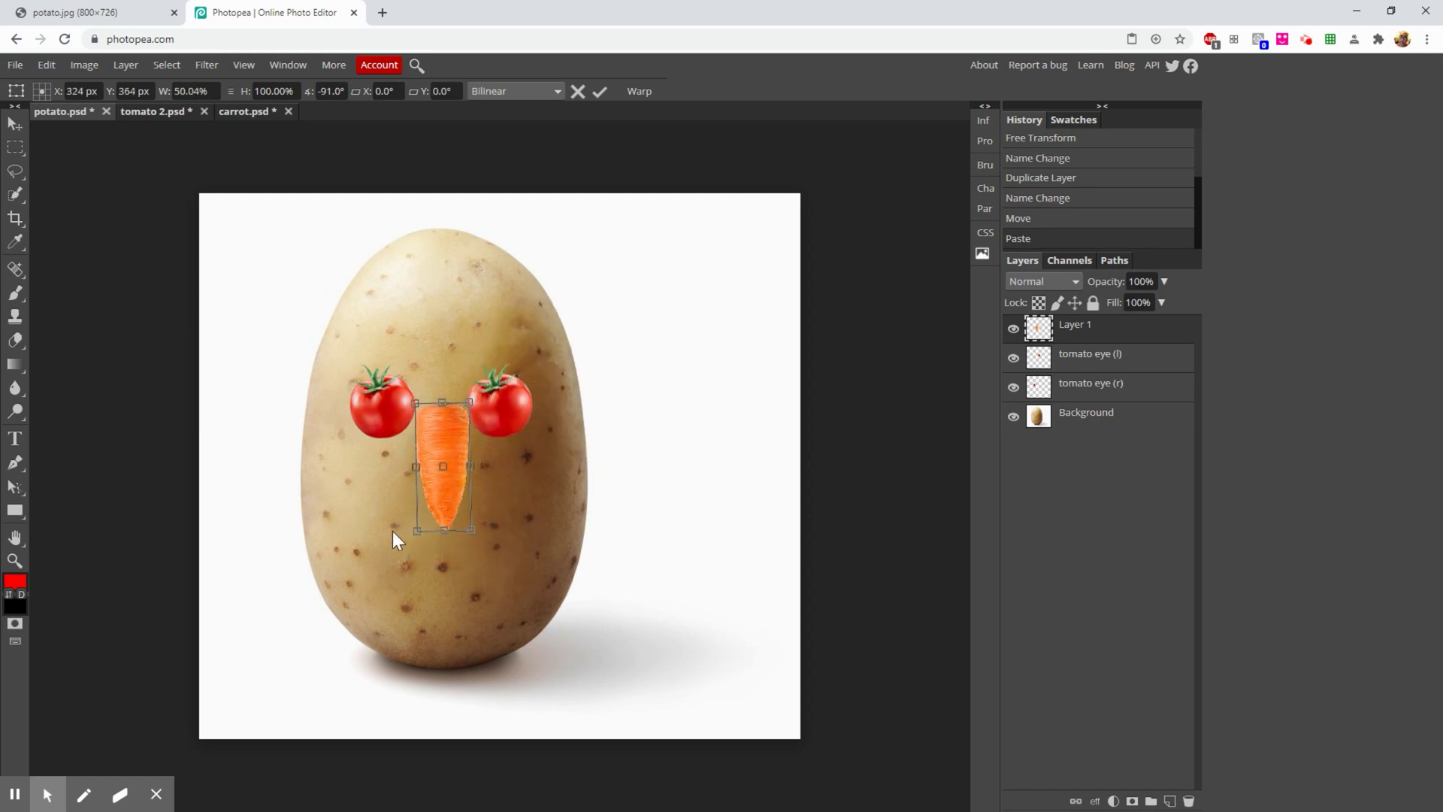
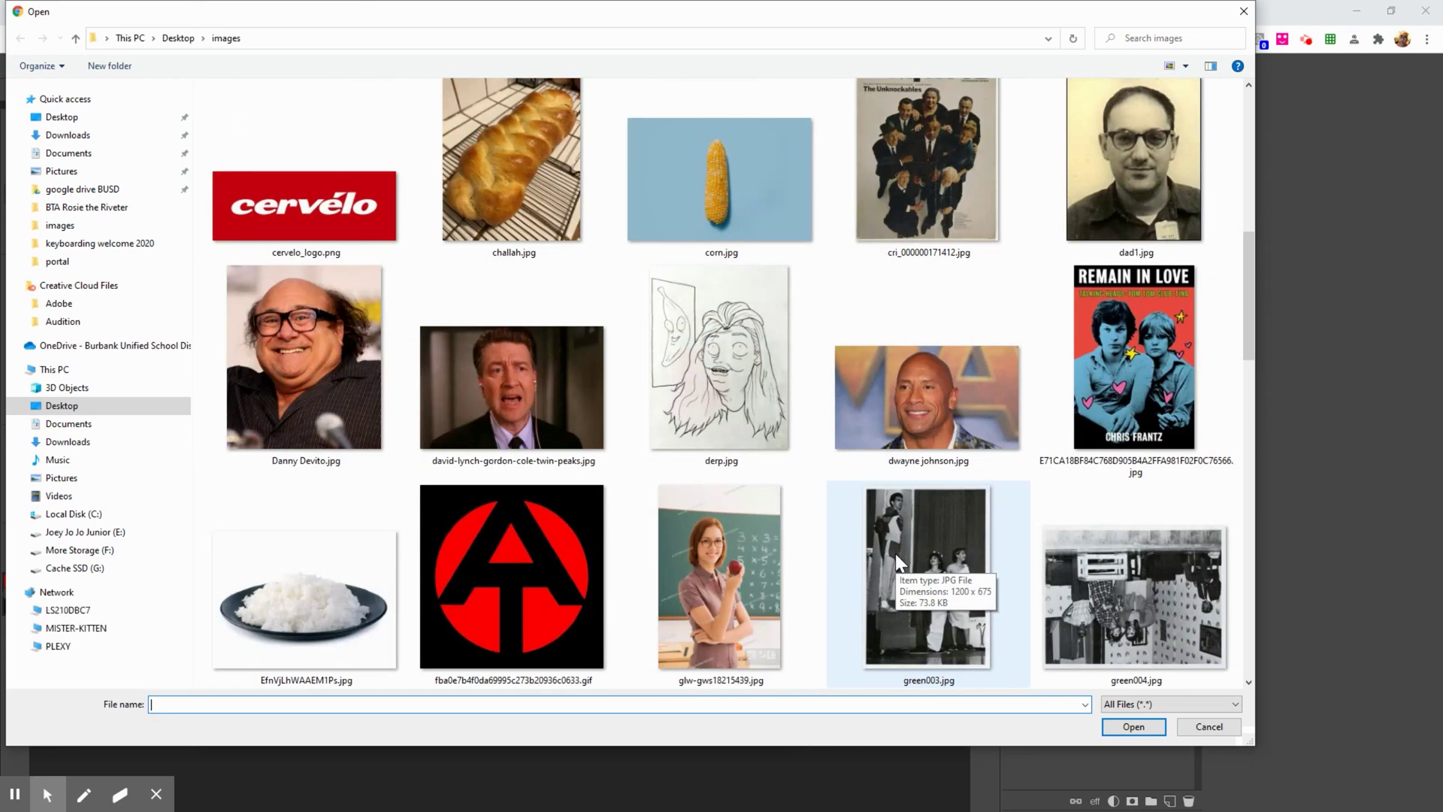
# Open corn.jpg and select the whole corn cob, without its shadow, using Quick Selection.
pyautogui.scroll(1, 613, 300)
pyautogui.scroll(5, 613, 300)
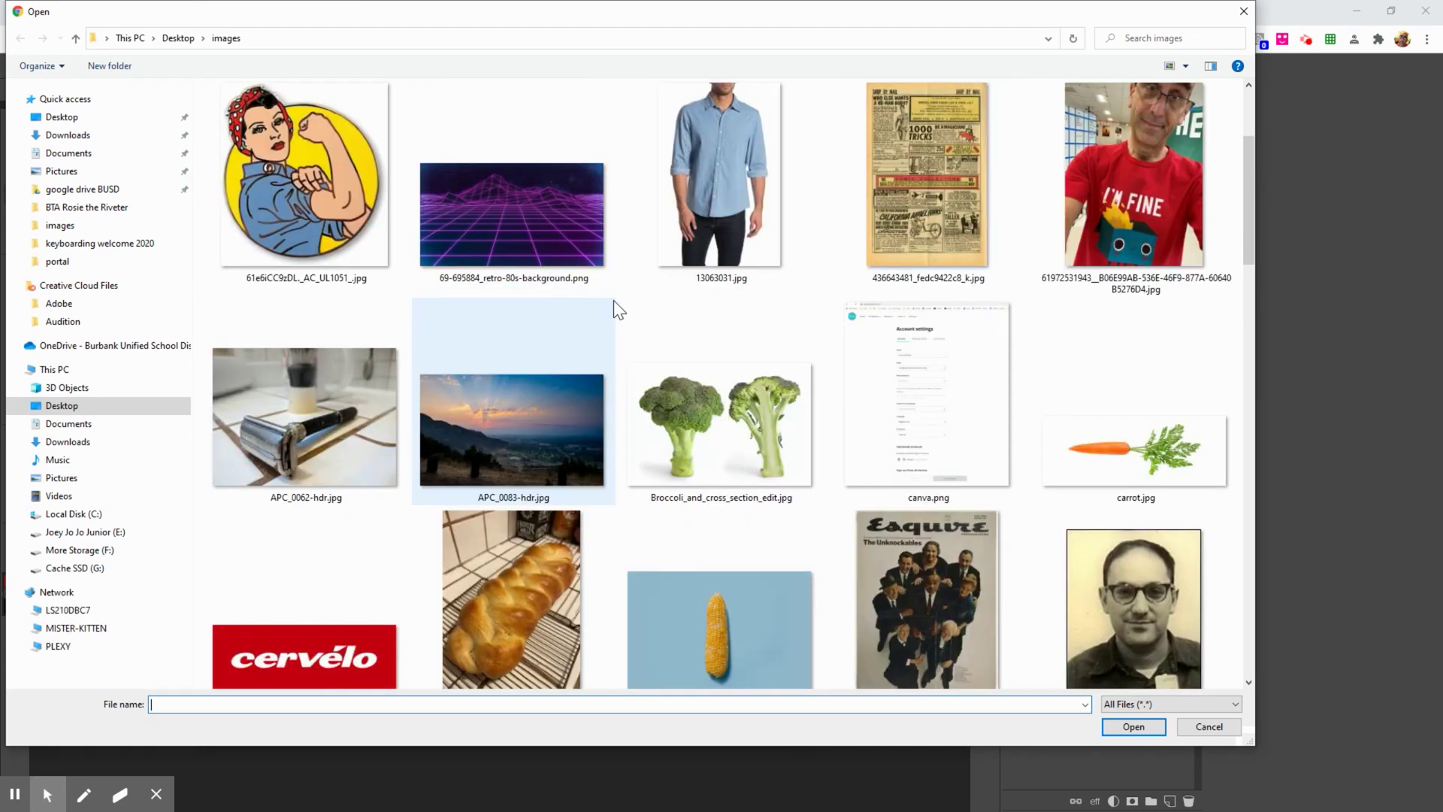
pyautogui.doubleClick(755, 616)
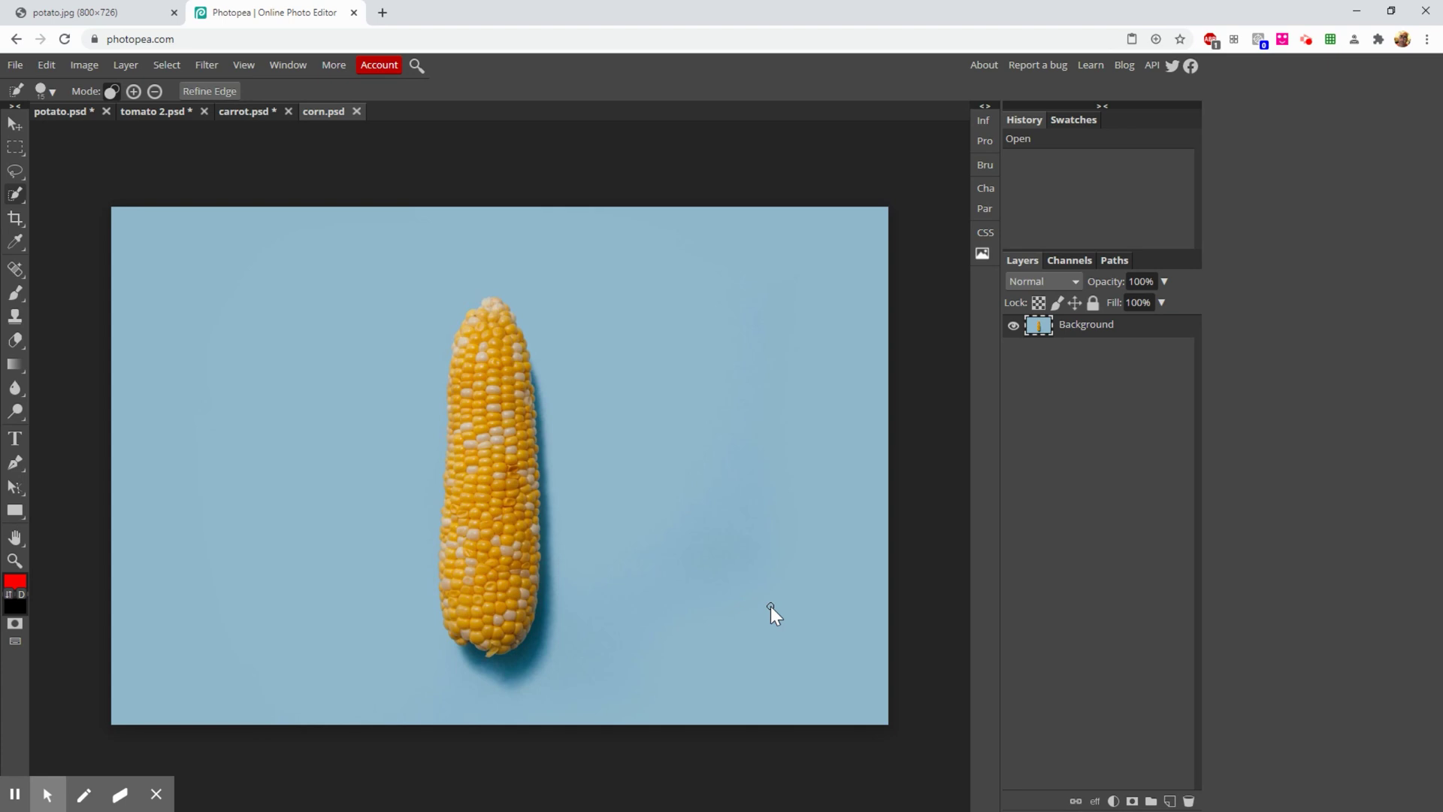
pyautogui.moveTo(494, 367); pyautogui.dragTo(498, 383)
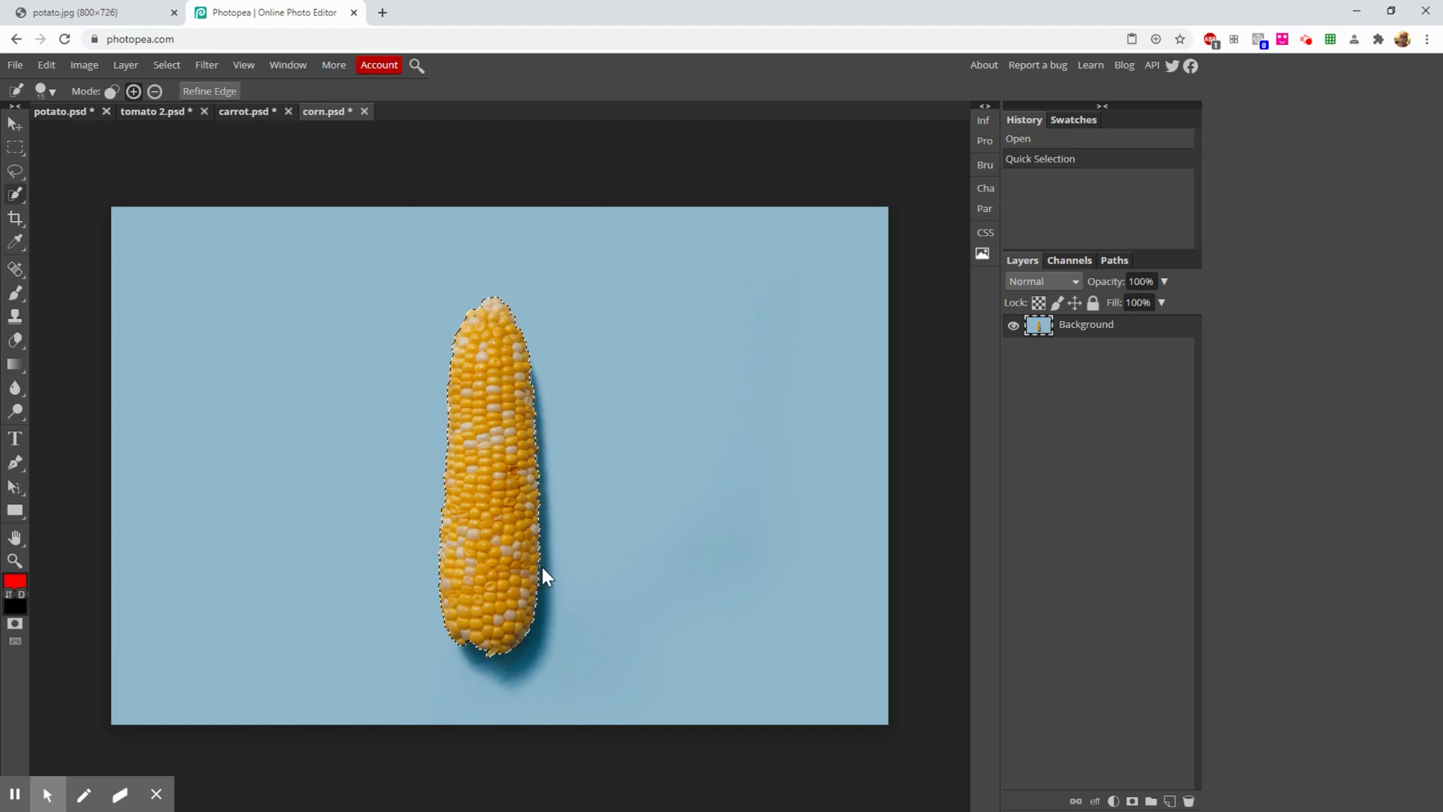
# Paste the corn into potato.psd and free-transform it into a horizontal mouth, about 29% wide, 33% high and rotated about 88°.
pyautogui.click(64, 111)
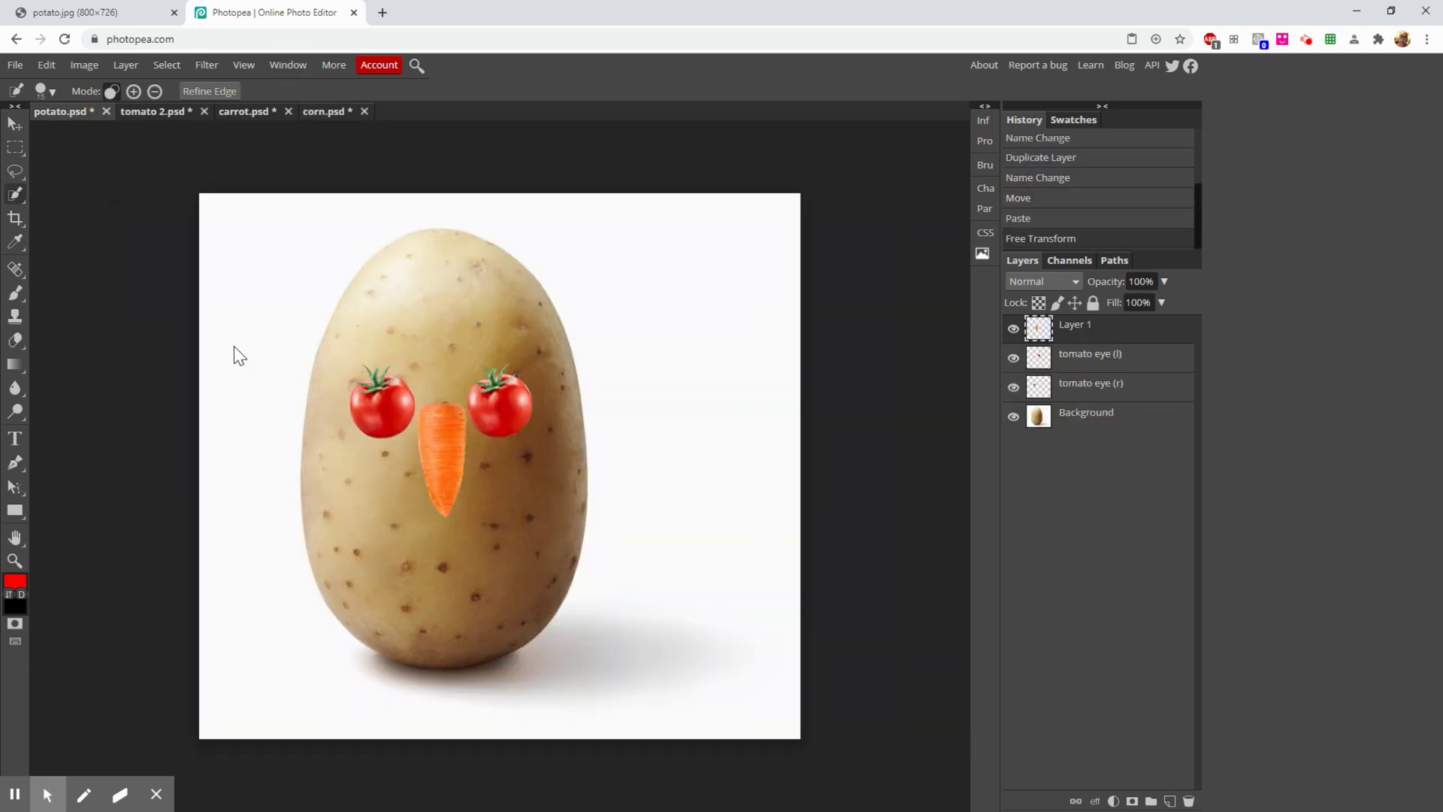
pyautogui.hotkey('ctrl', 'v')
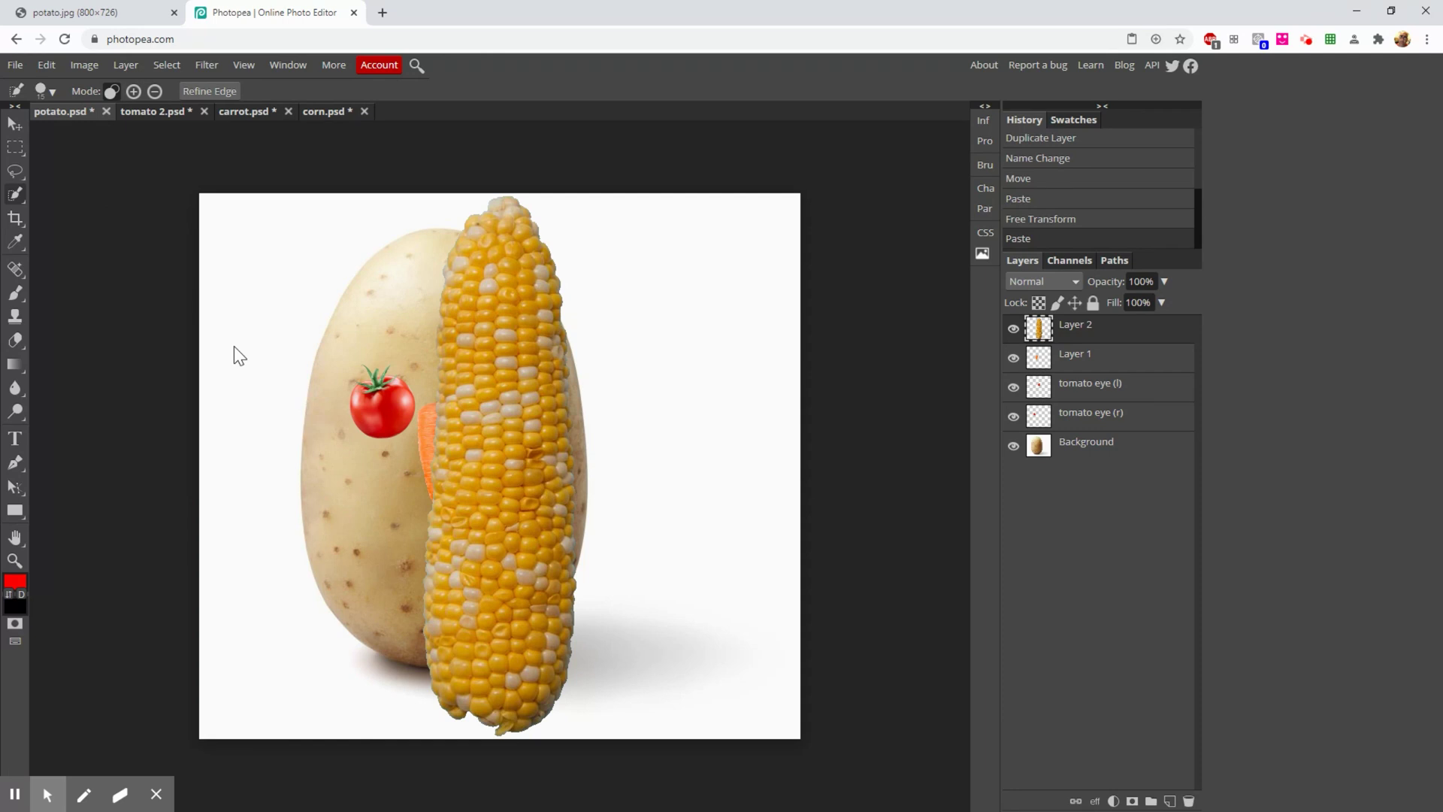
pyautogui.hotkey('ctrl', 't')
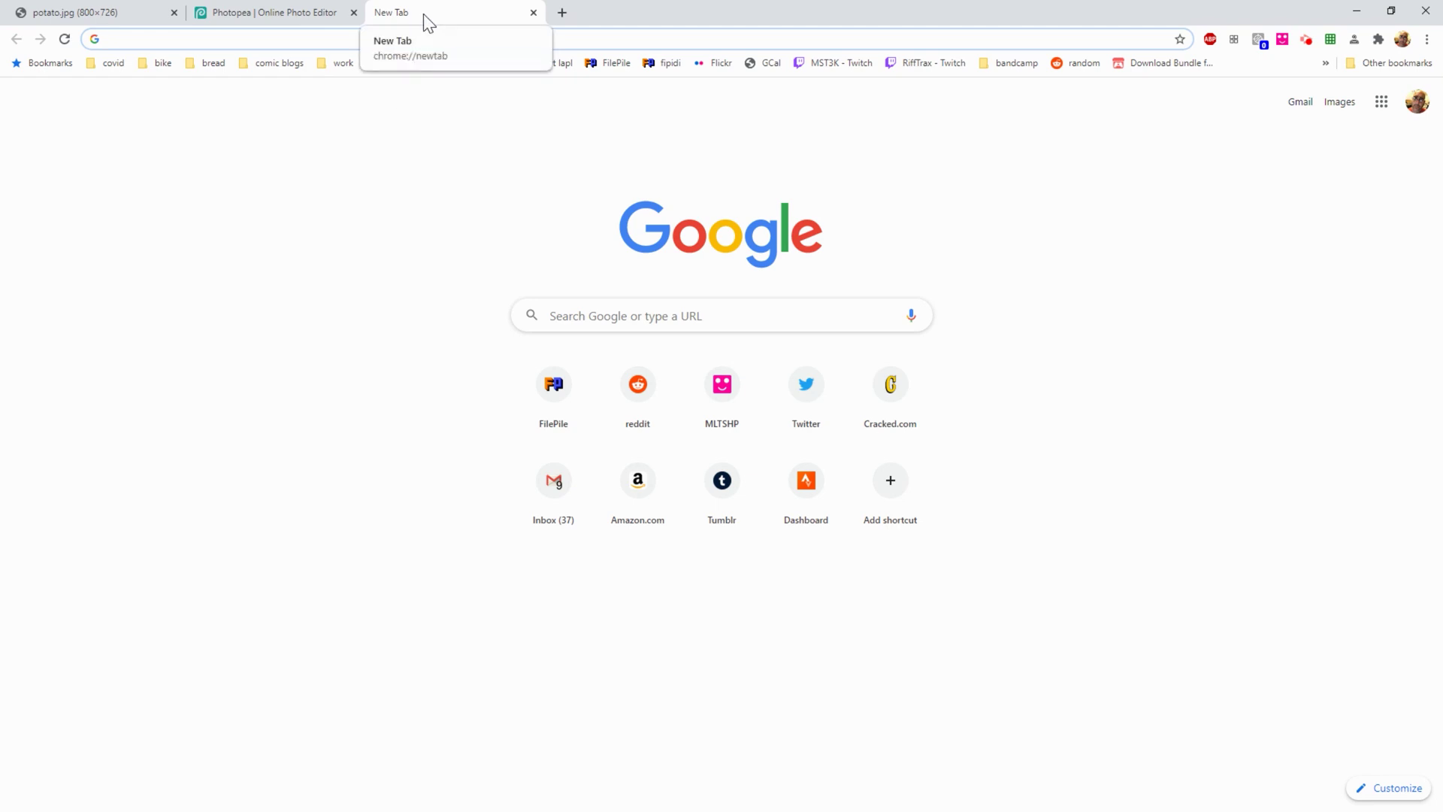
pyautogui.hotkey('ctrl', 'w')
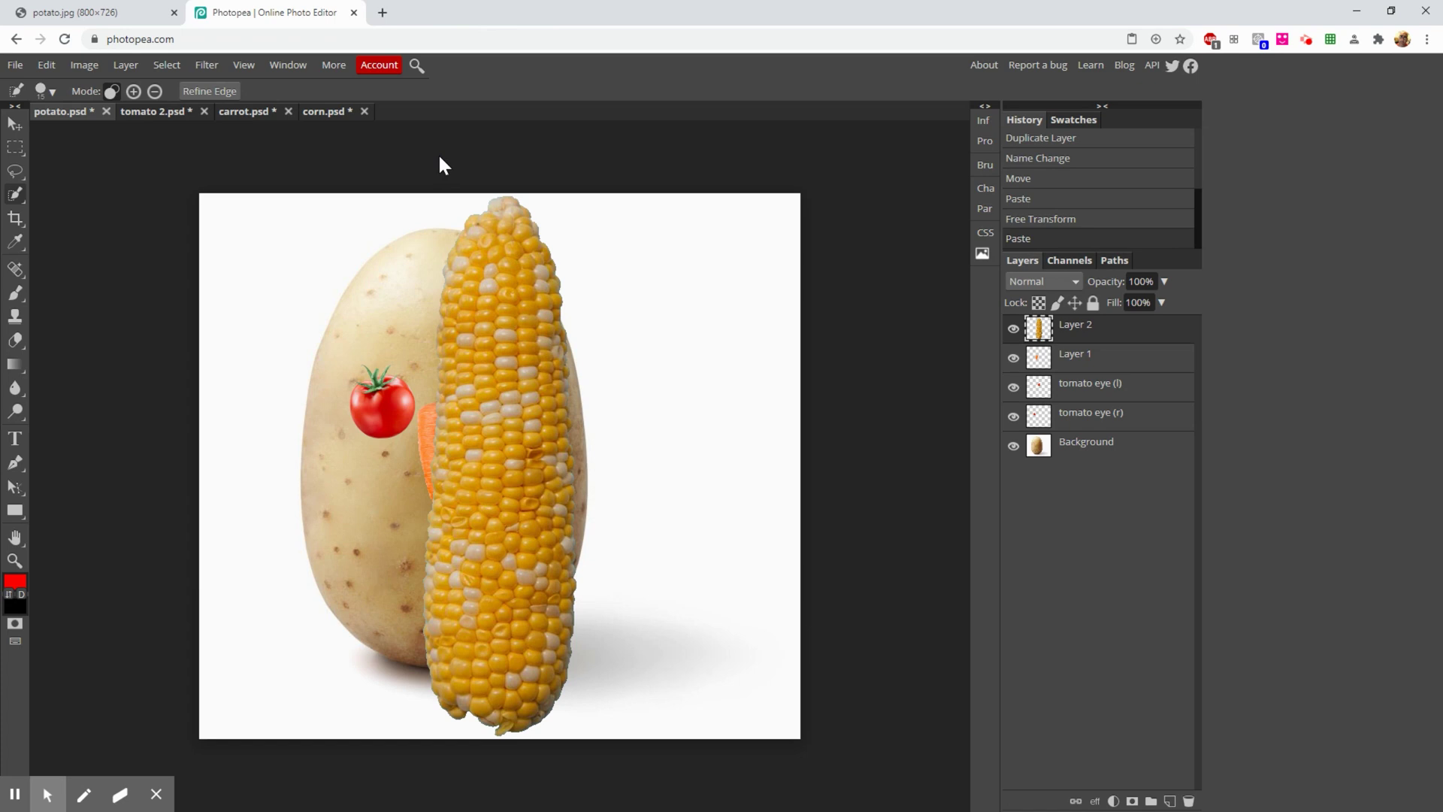
pyautogui.hotkey('ctrl', 't')
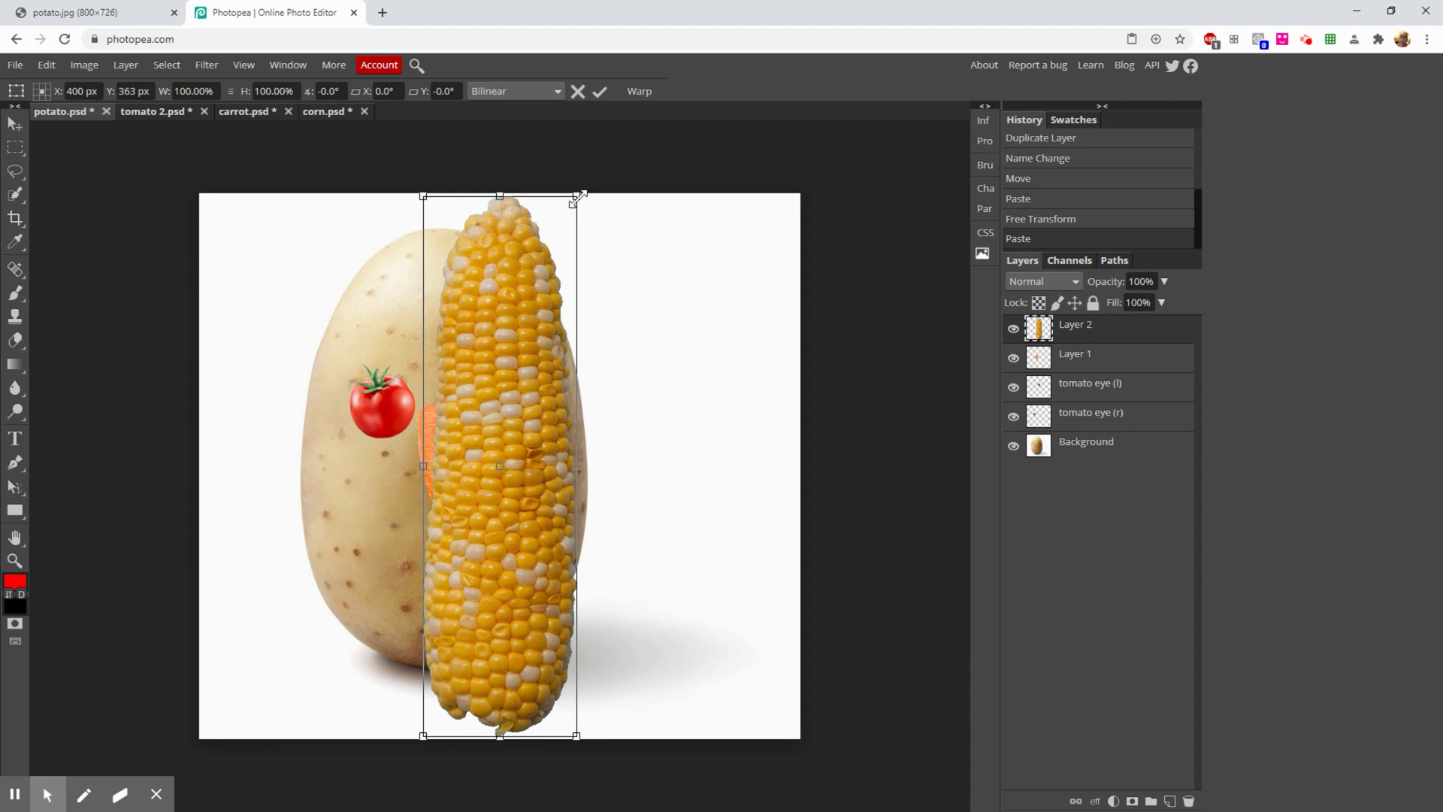
pyautogui.moveTo(579, 197); pyautogui.dragTo(491, 574)
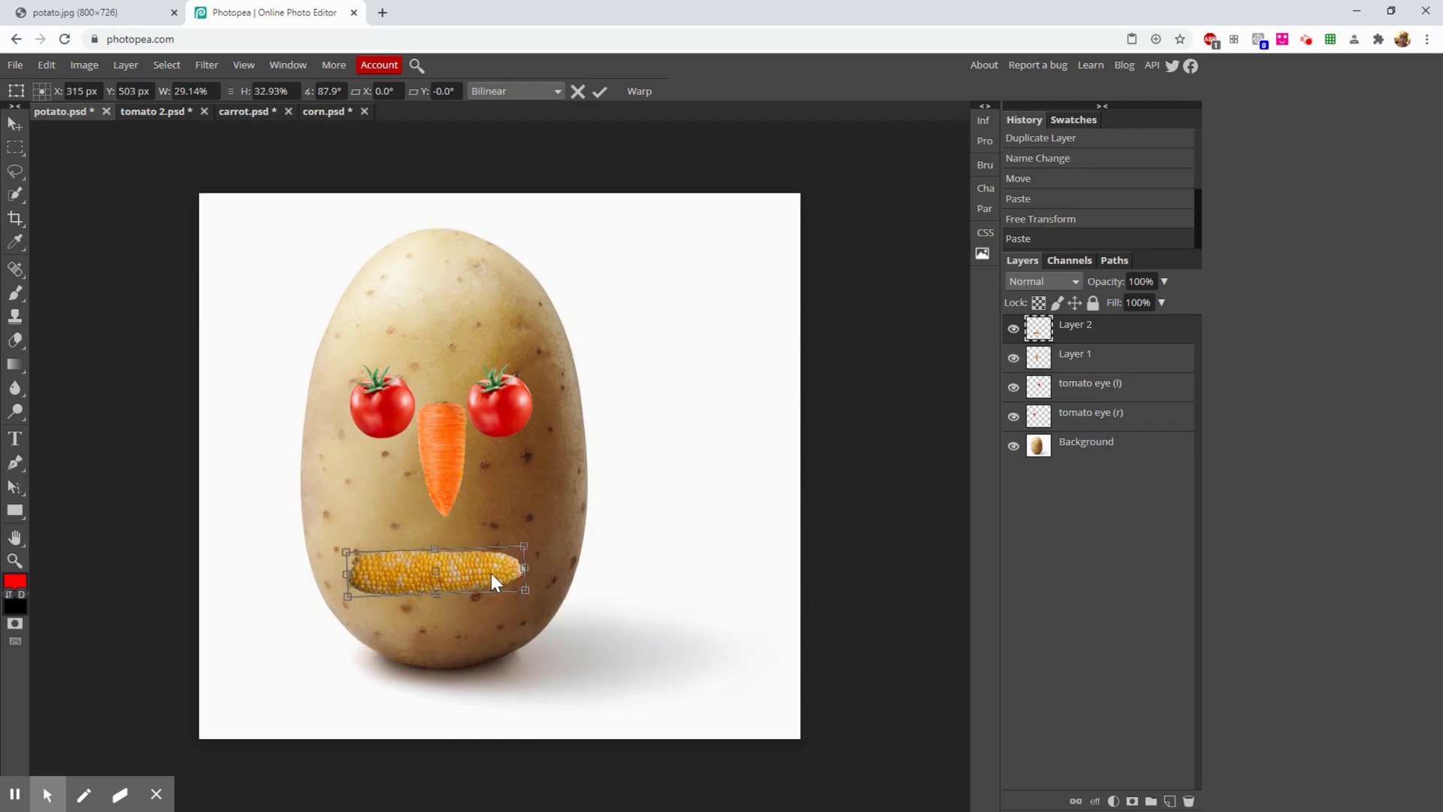
pyautogui.press('w')
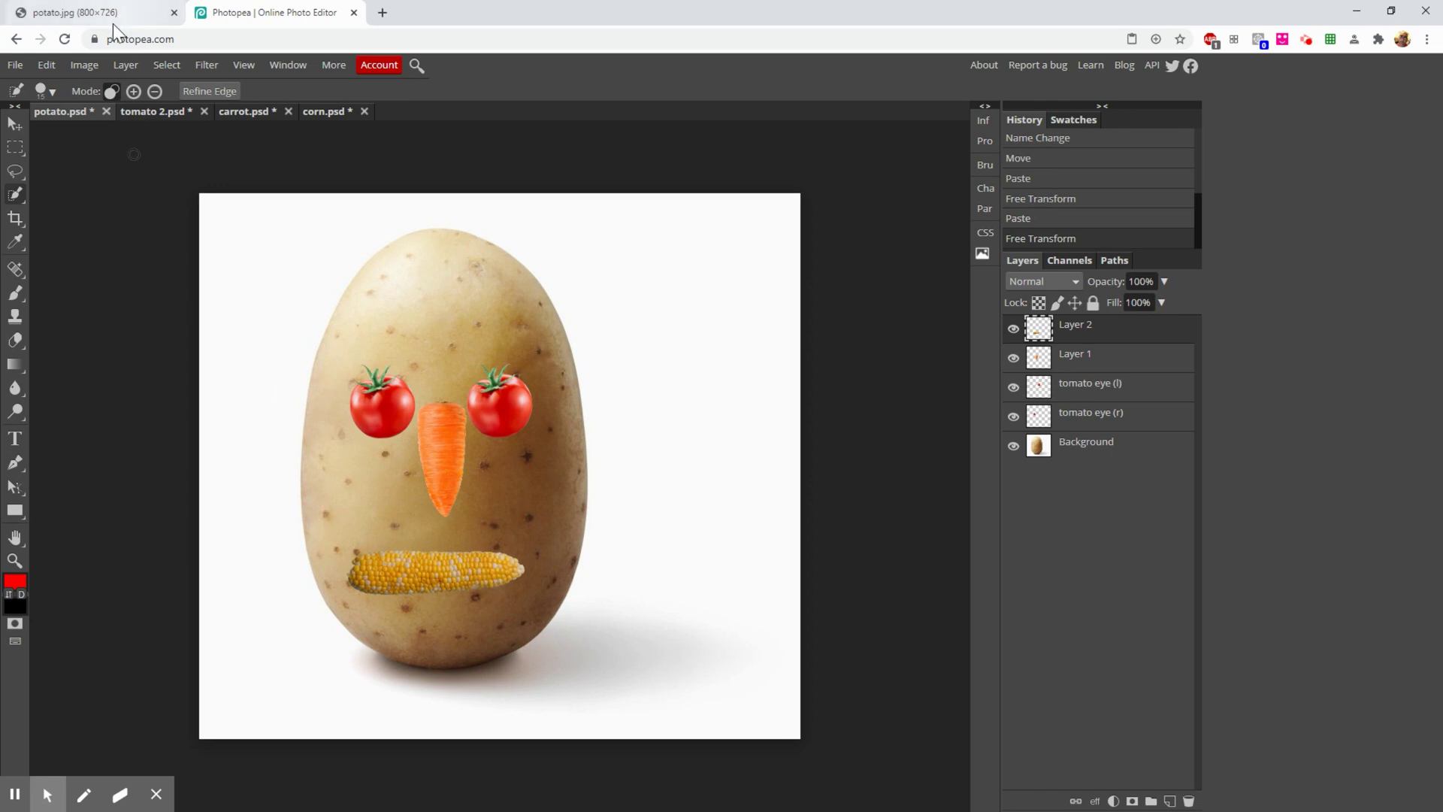
# Open Orange_Slice.jpg and select the whole orange slice without the white background, using Quick Selection.
pyautogui.click(11, 67)
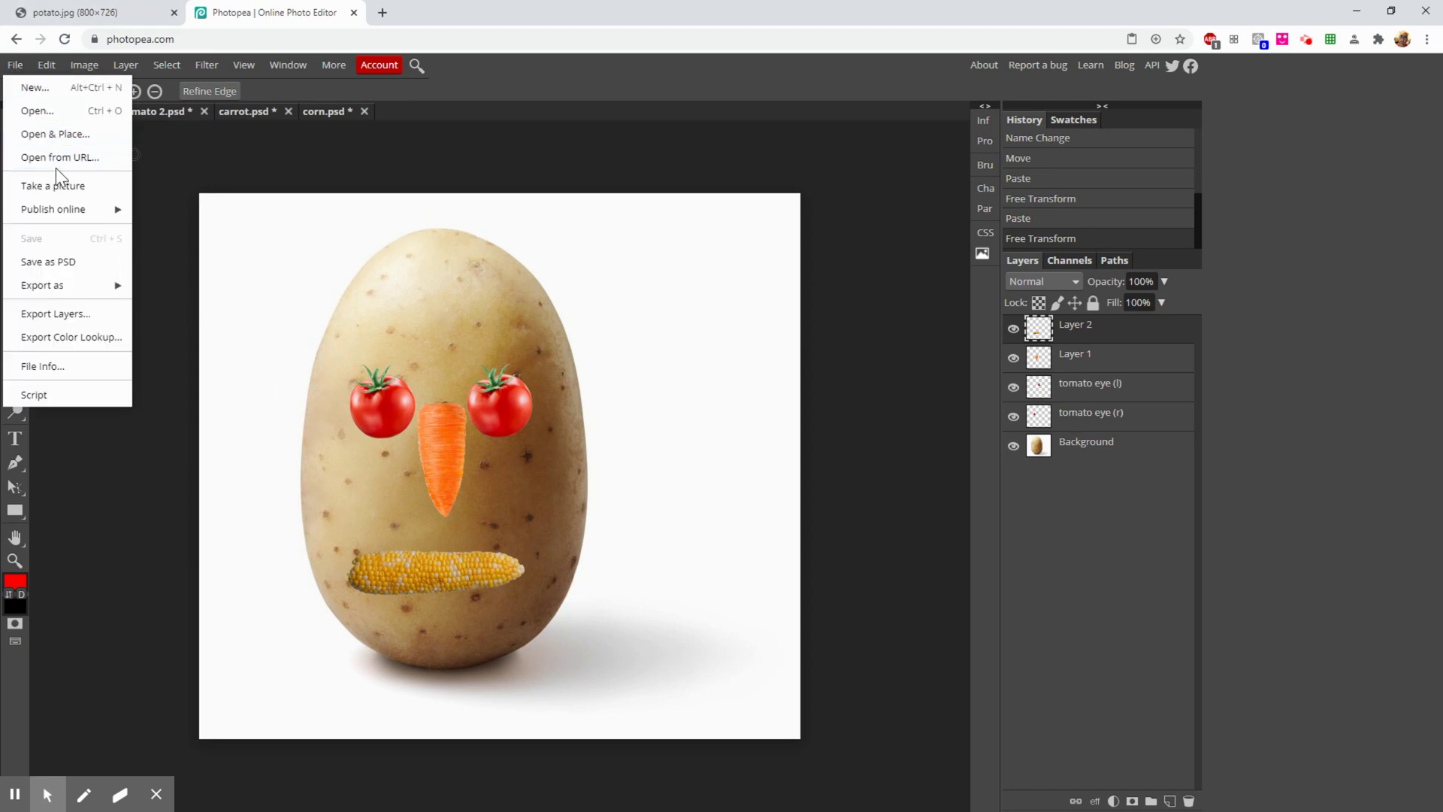
pyautogui.click(38, 111)
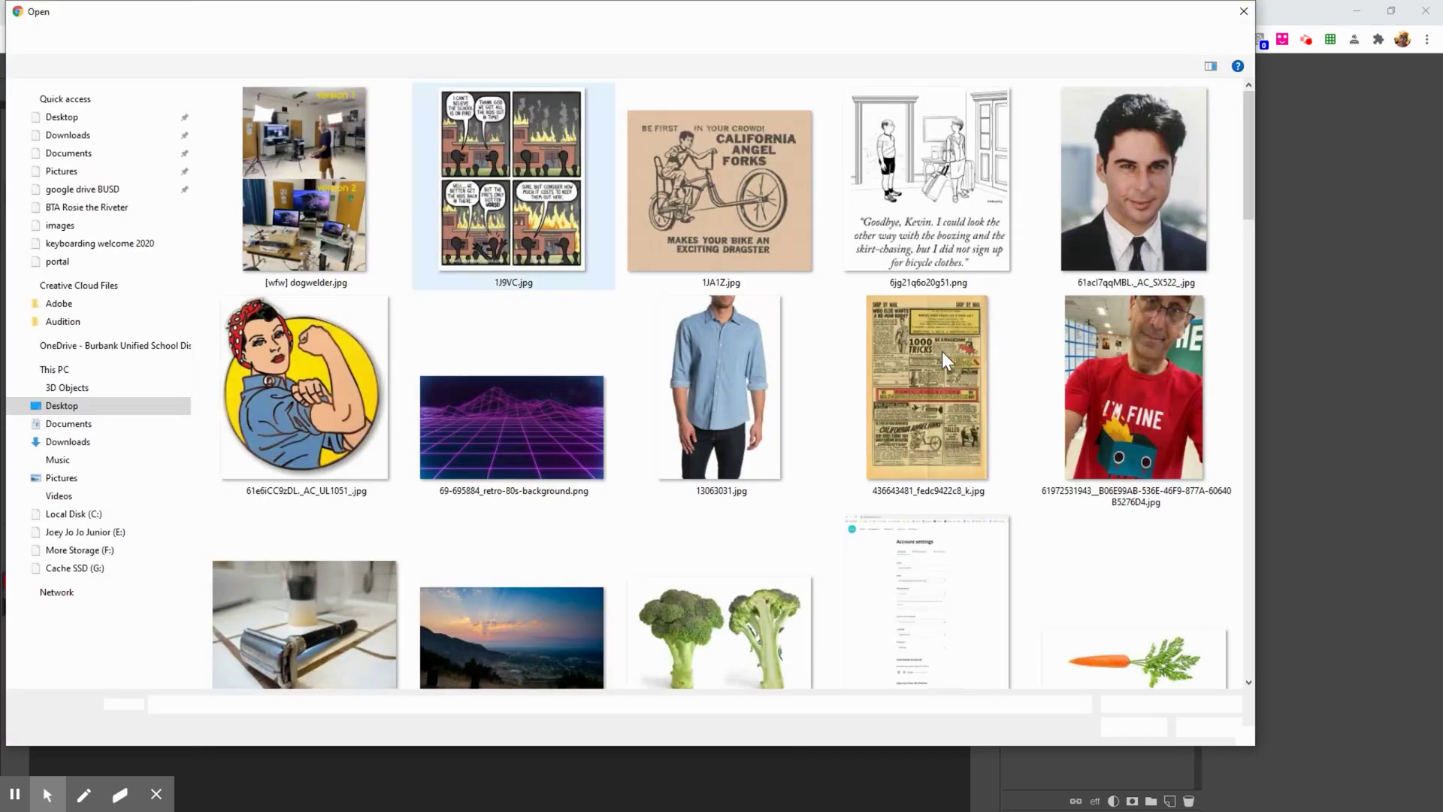
pyautogui.scroll(-1, 878, 479)
pyautogui.scroll(-15, 878, 480)
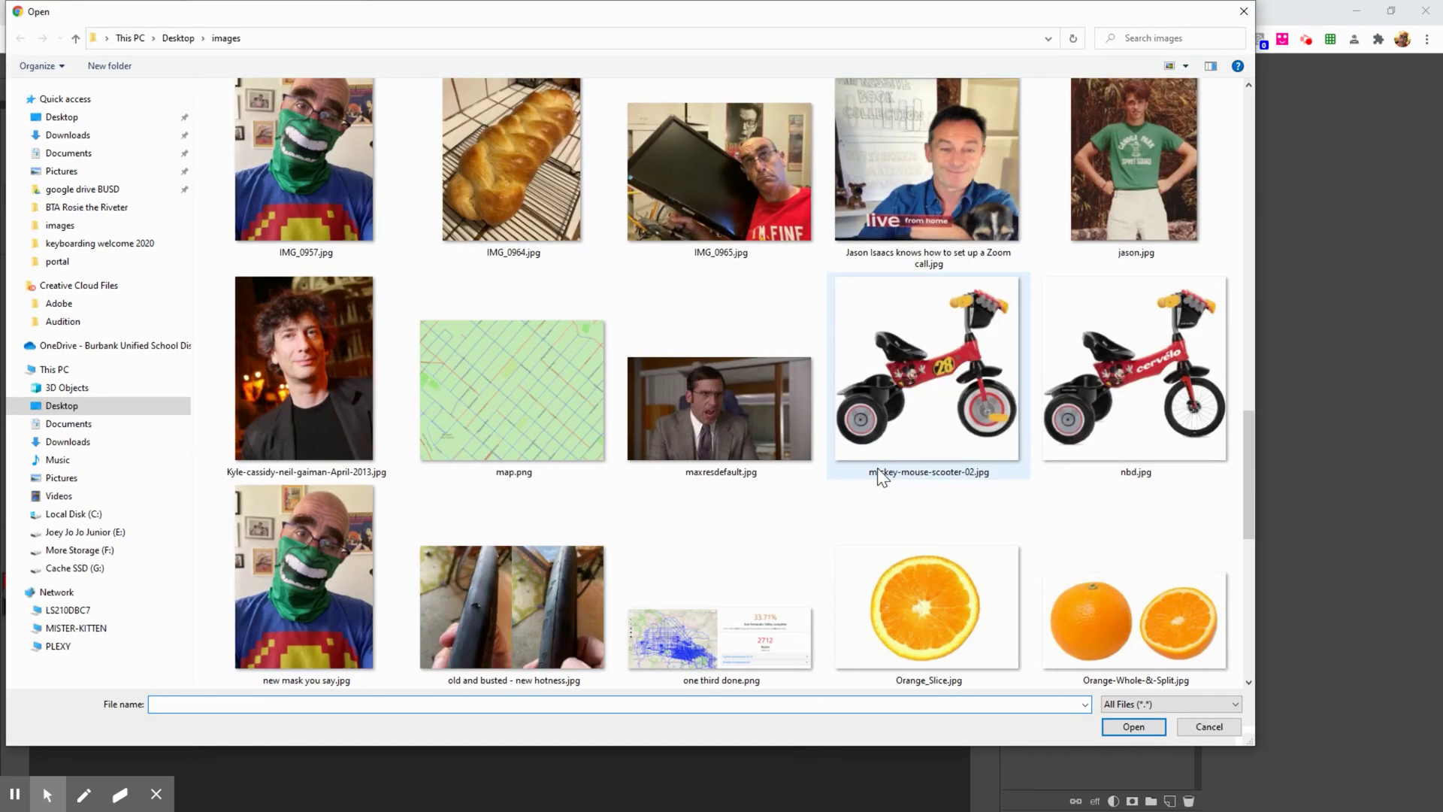
pyautogui.doubleClick(957, 592)
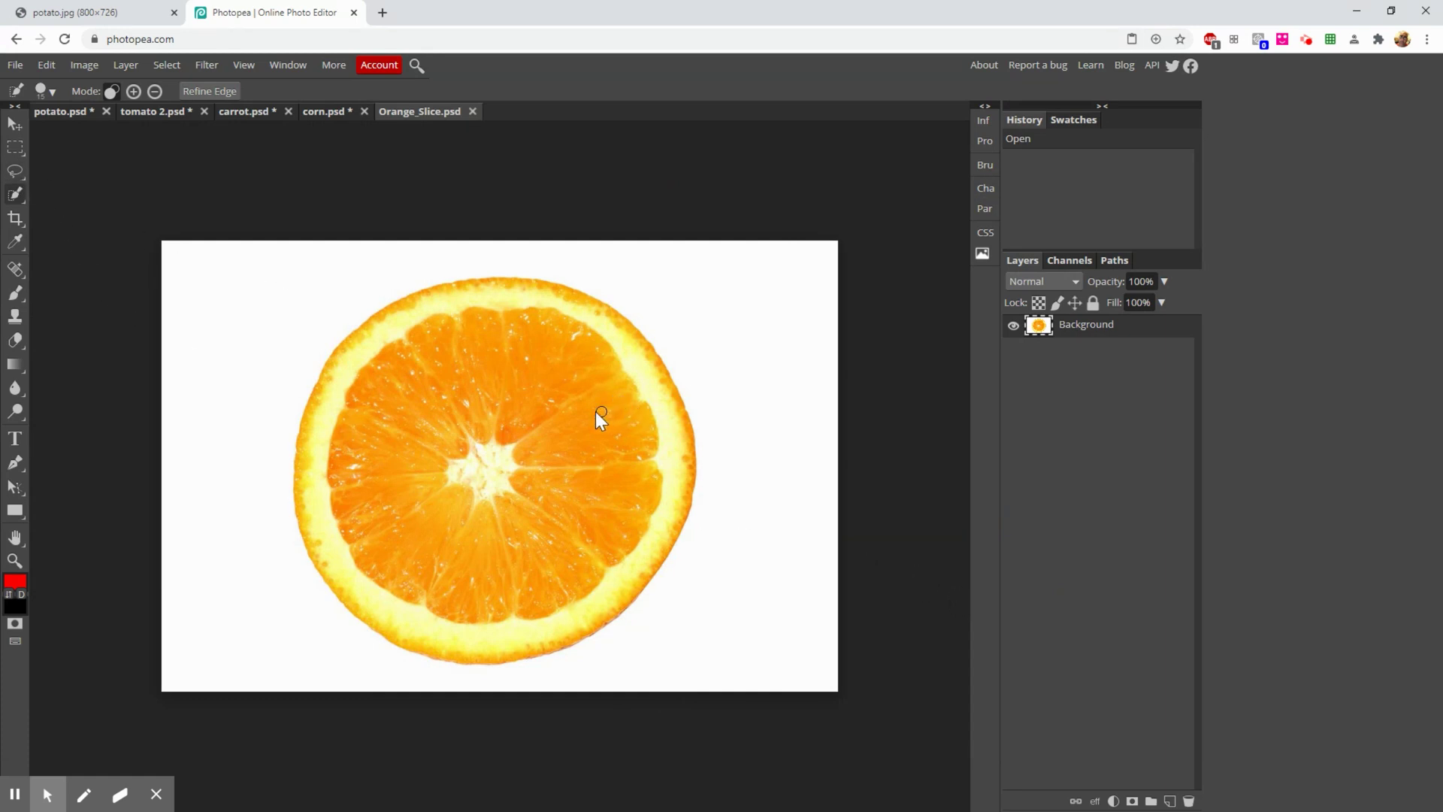
pyautogui.moveTo(601, 412); pyautogui.dragTo(535, 400)
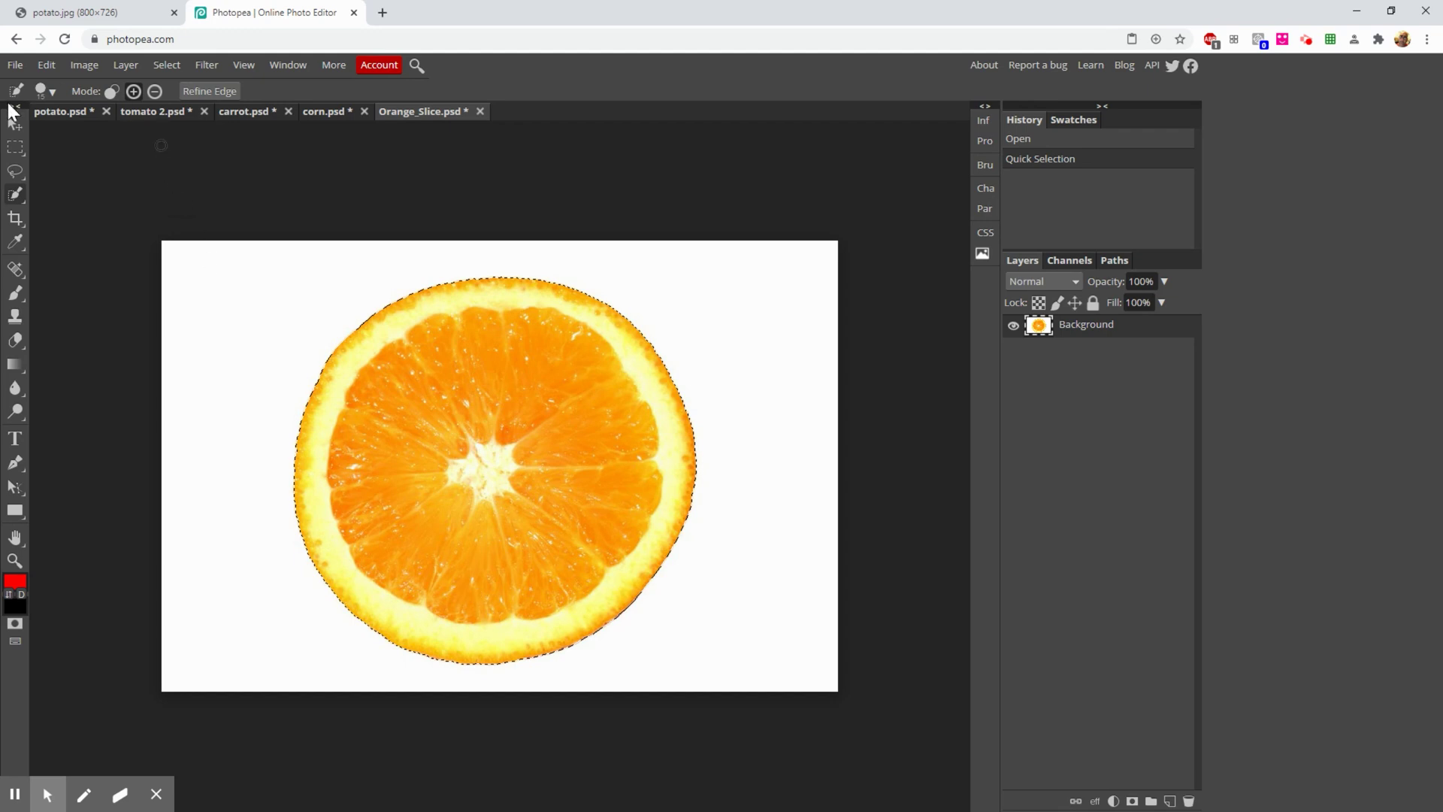
# Subtract the left half of the orange slice from the selection with Rectangle Select, keeping the right half selected.
pyautogui.click(13, 146)
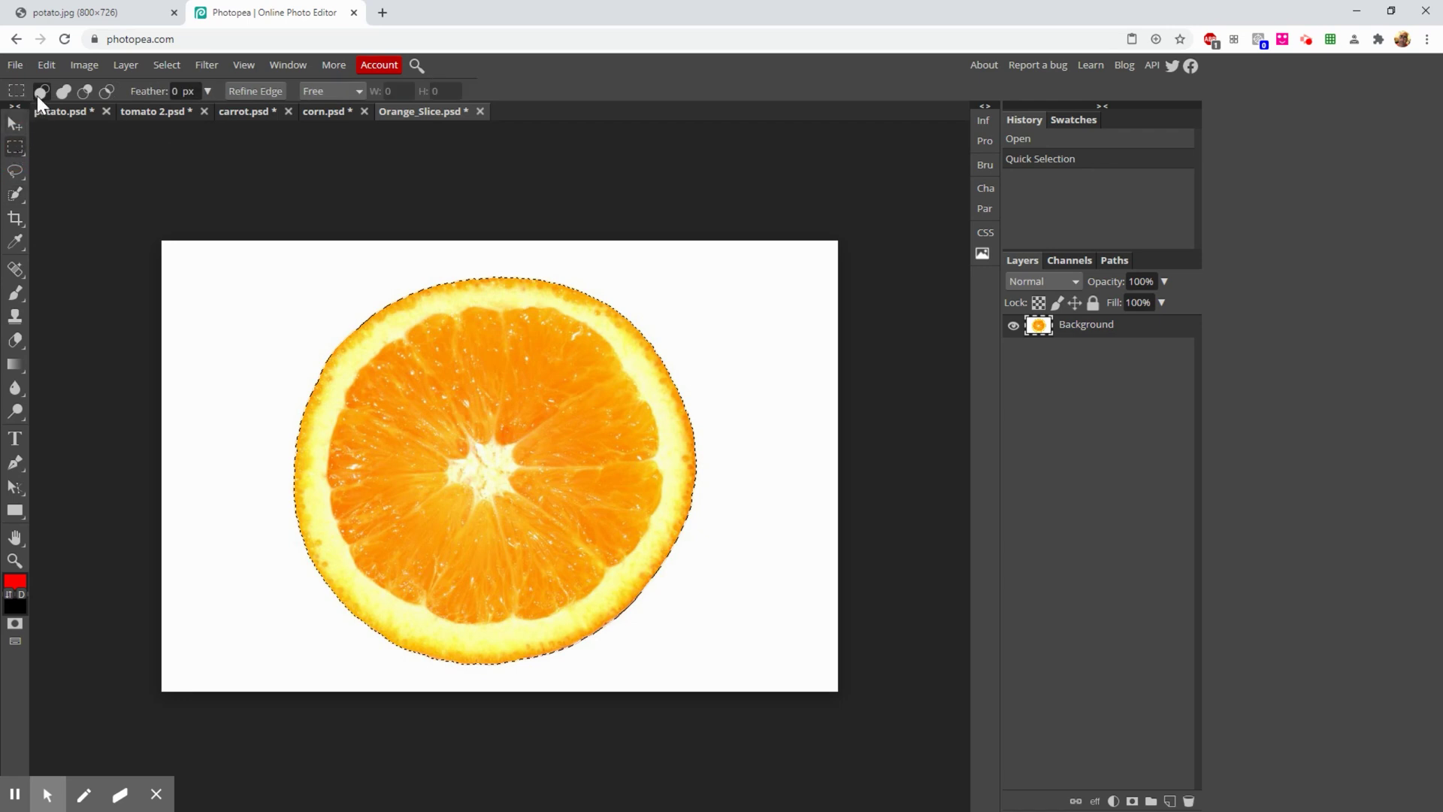
pyautogui.moveTo(255, 286); pyautogui.dragTo(436, 457)
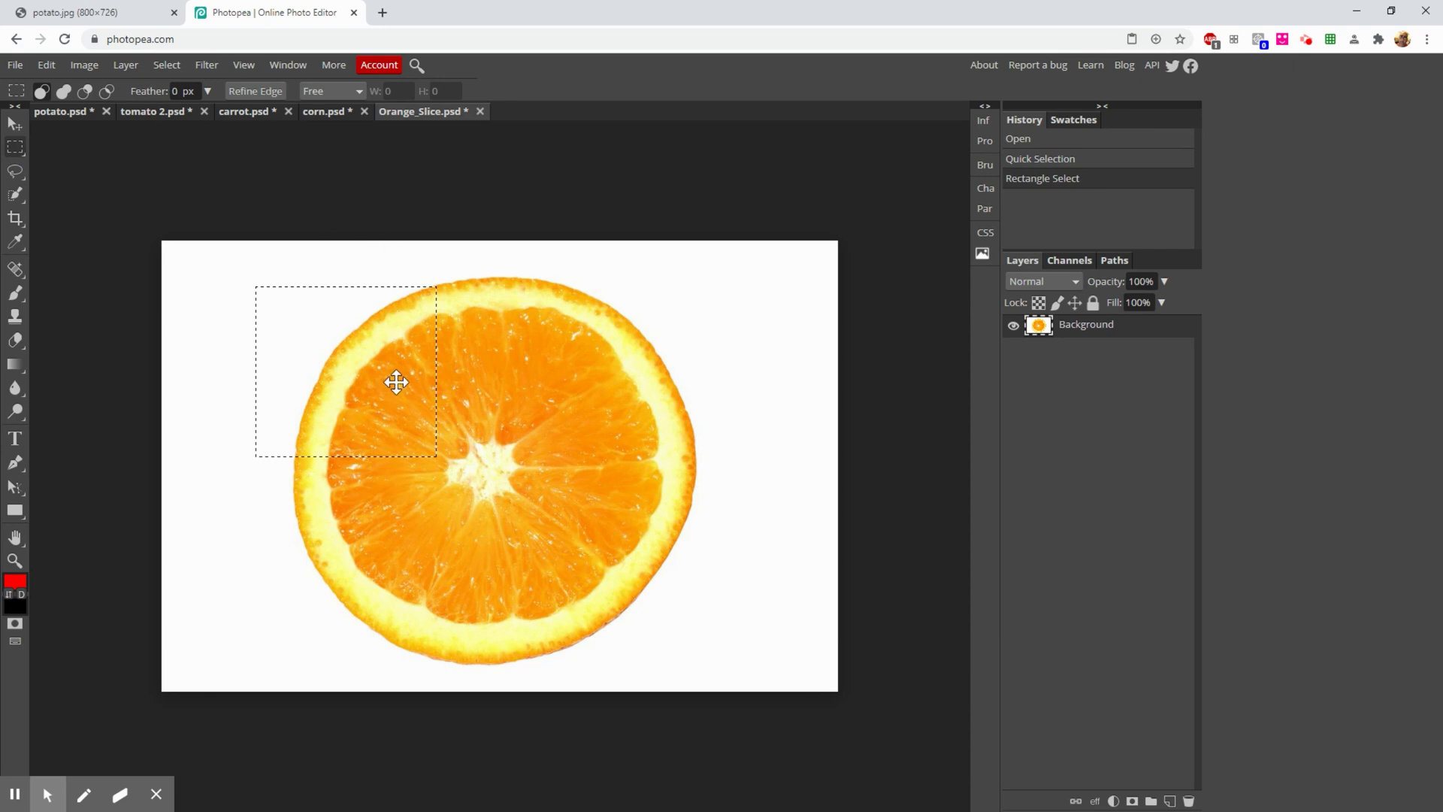
pyautogui.hotkey('ctrl', 'z')
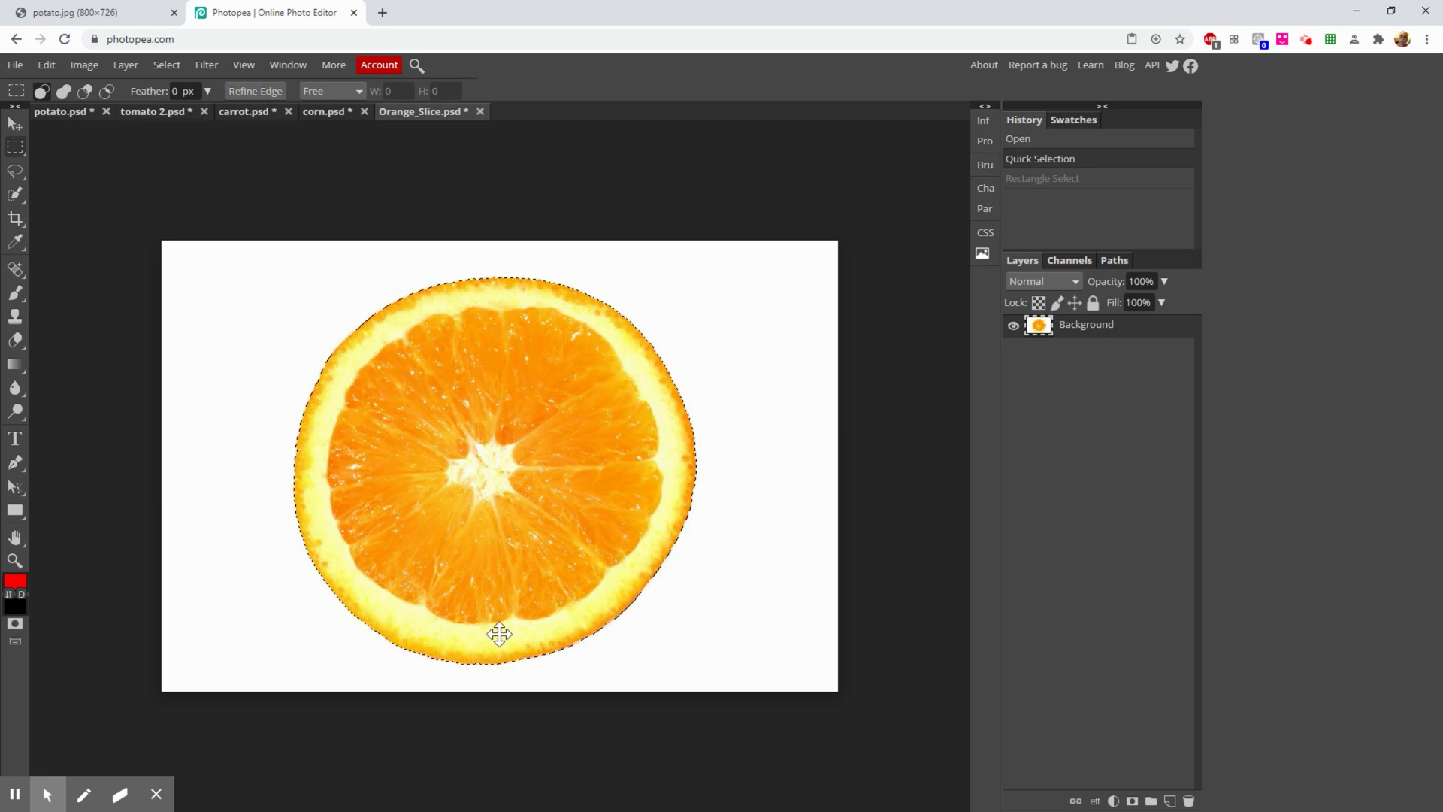
pyautogui.click(85, 94)
pyautogui.moveTo(261, 244); pyautogui.dragTo(491, 701)
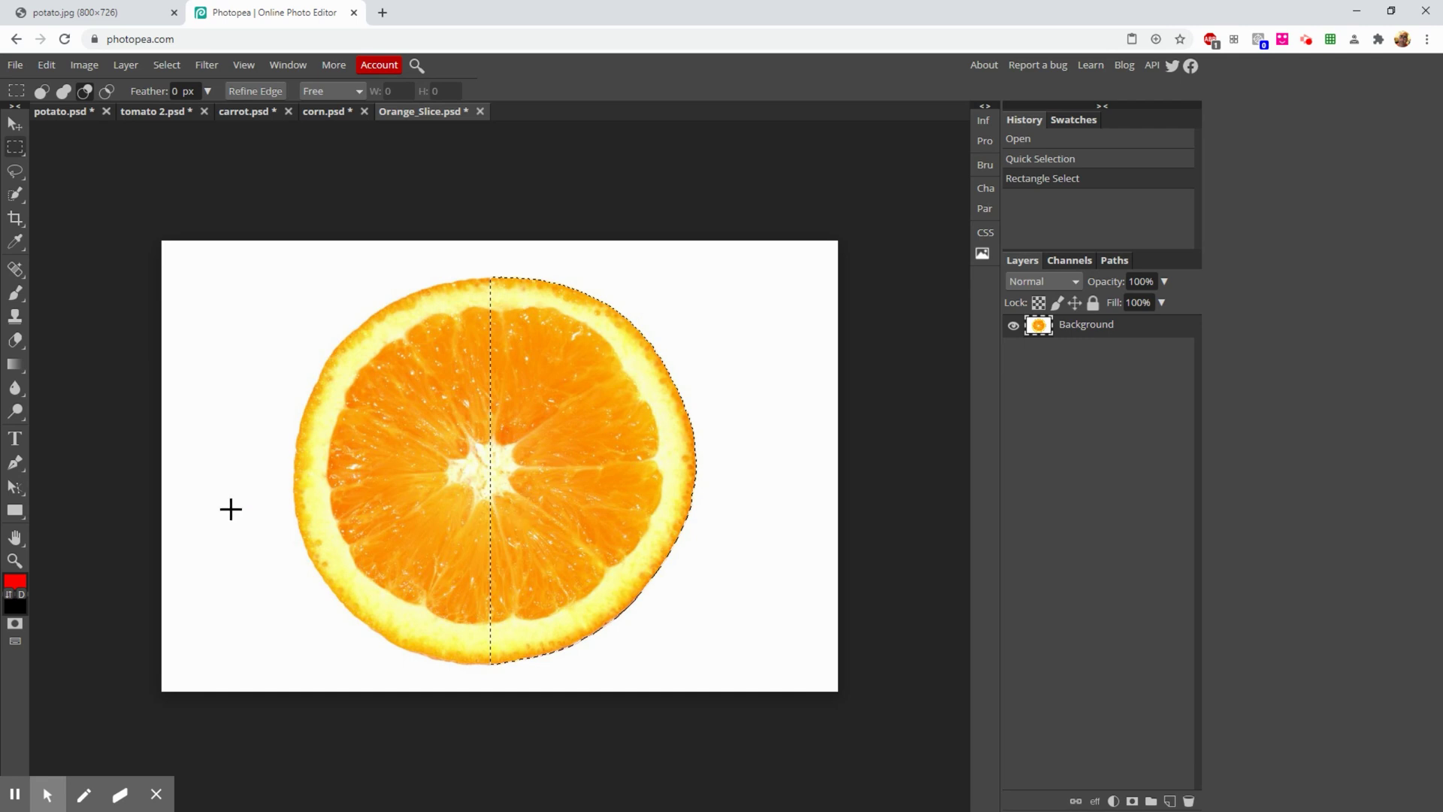
# Paste the half orange slice into potato.psd and free-transform it into a small ear on the potato's right edge, level with the eyes.
pyautogui.click(59, 113)
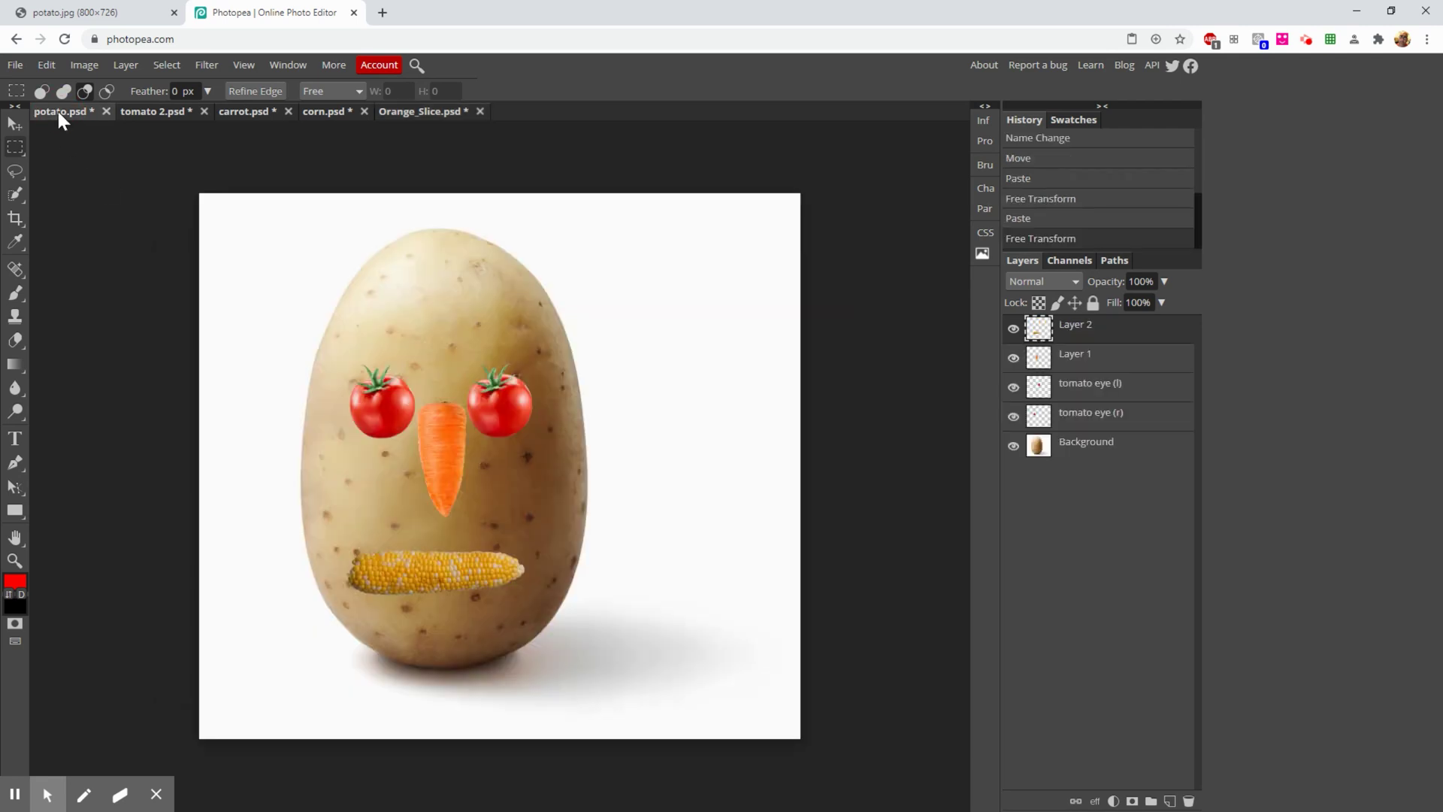
pyautogui.hotkey('ctrl', 'v')
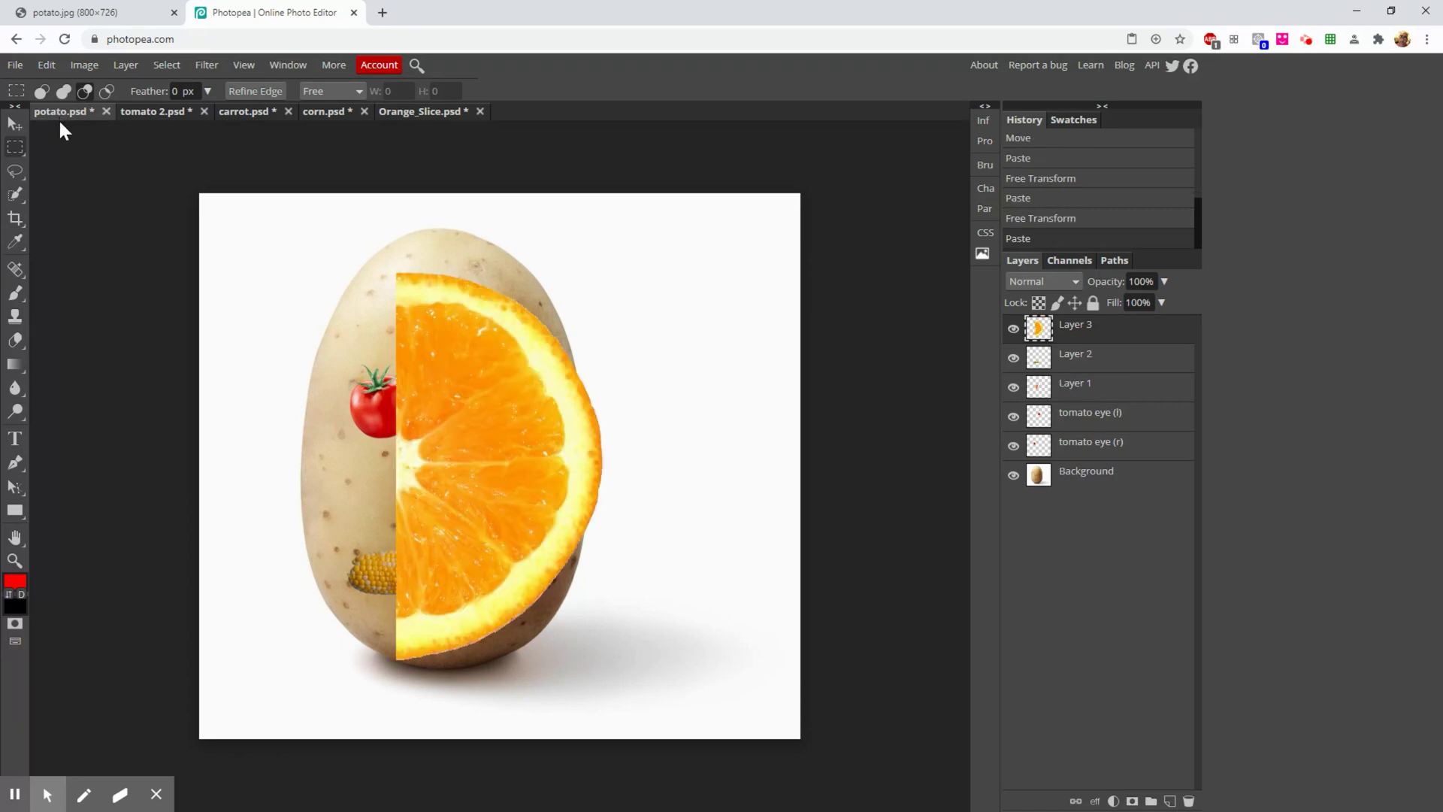
pyautogui.hotkey('ctrl', 't')
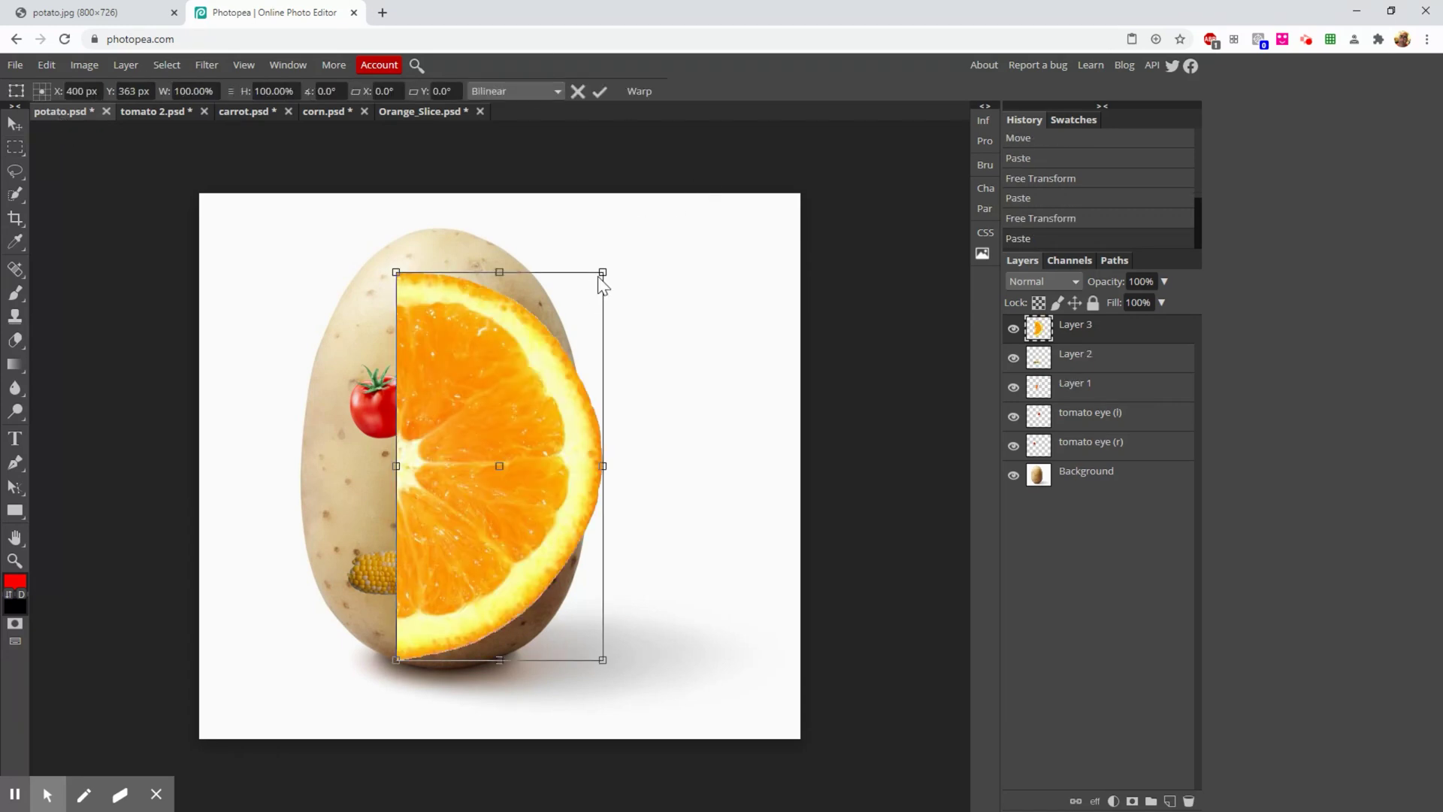
pyautogui.moveTo(603, 273); pyautogui.dragTo(628, 378)
pyautogui.press('Return')
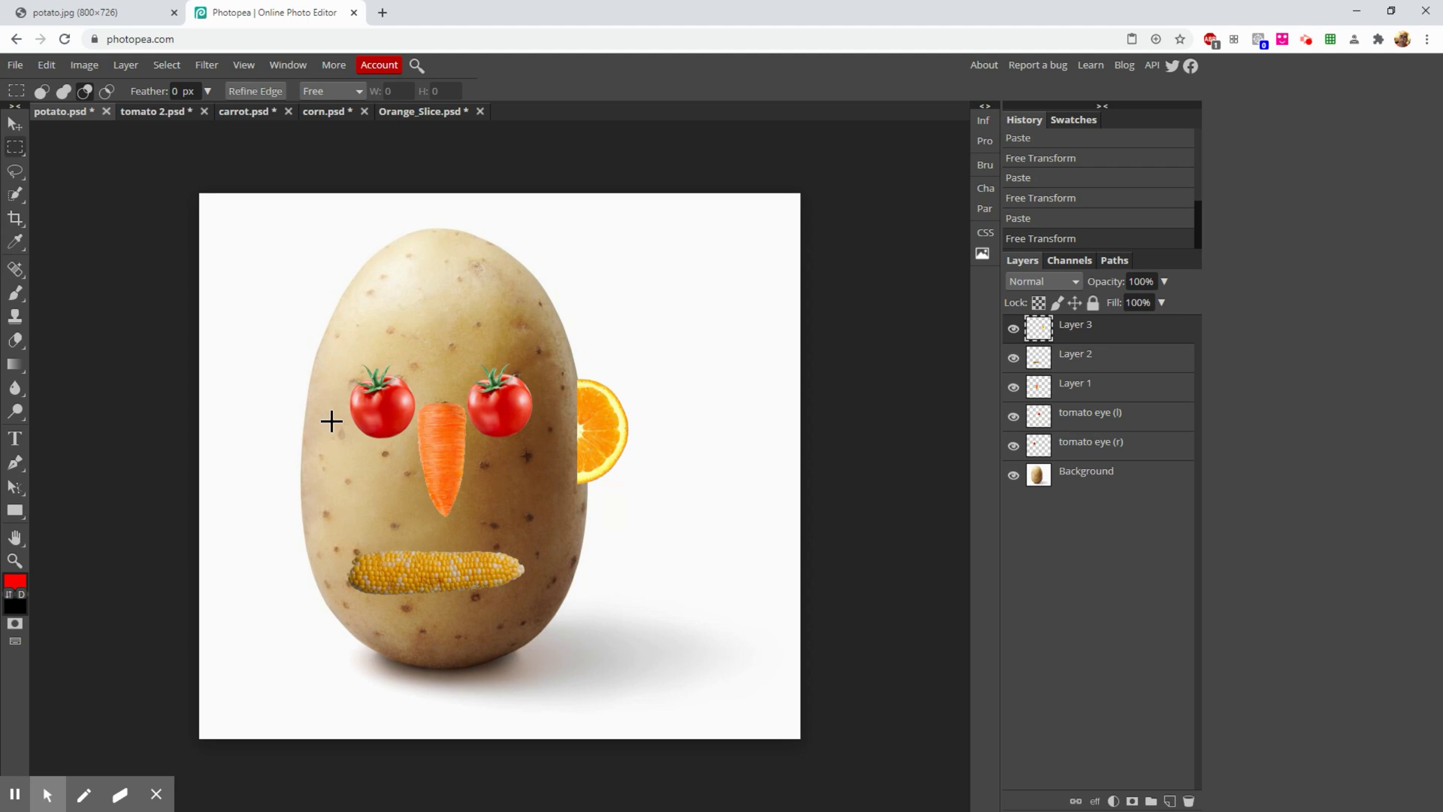
# Duplicate the orange ear layer and move the copy slightly to the right of the original with the Move tool.
pyautogui.hotkey('ctrl', 'j')
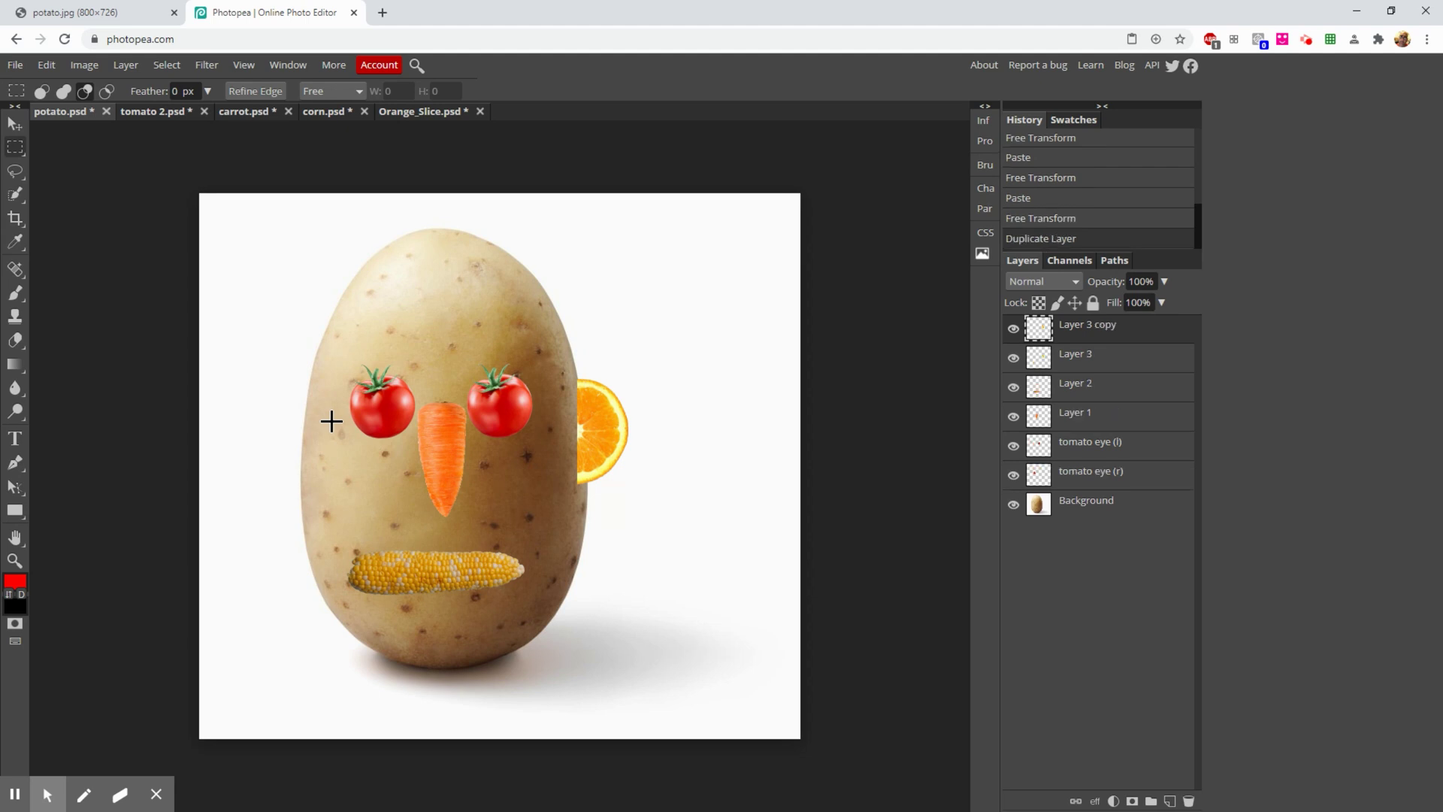
pyautogui.click(16, 123)
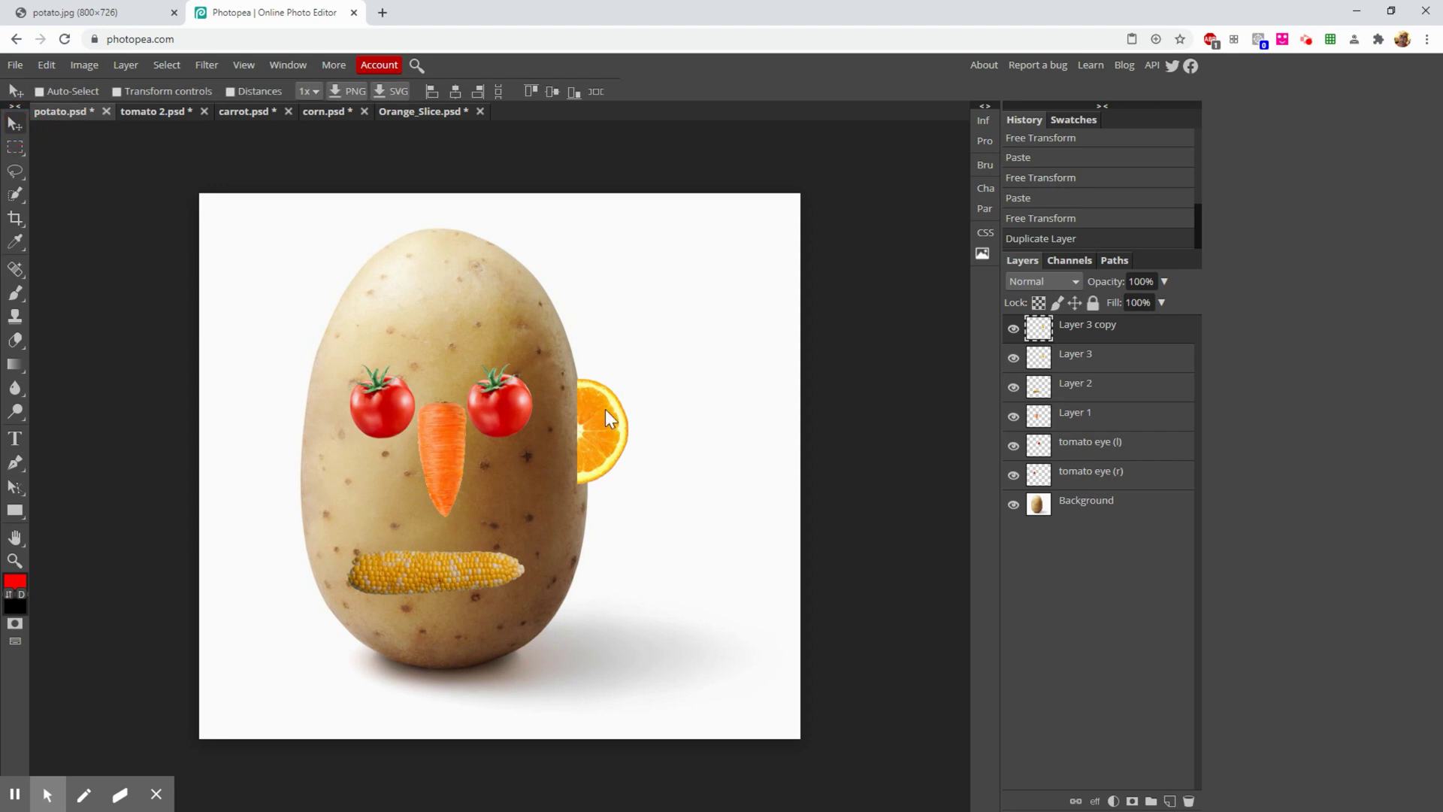
pyautogui.moveTo(606, 408)
pyautogui.mouseDown()
pyautogui.moveTo(304, 393)
pyautogui.moveTo(396, 467)
pyautogui.moveTo(318, 443)
pyautogui.moveTo(625, 428)
pyautogui.mouseUp()
pyautogui.press('ctrl')
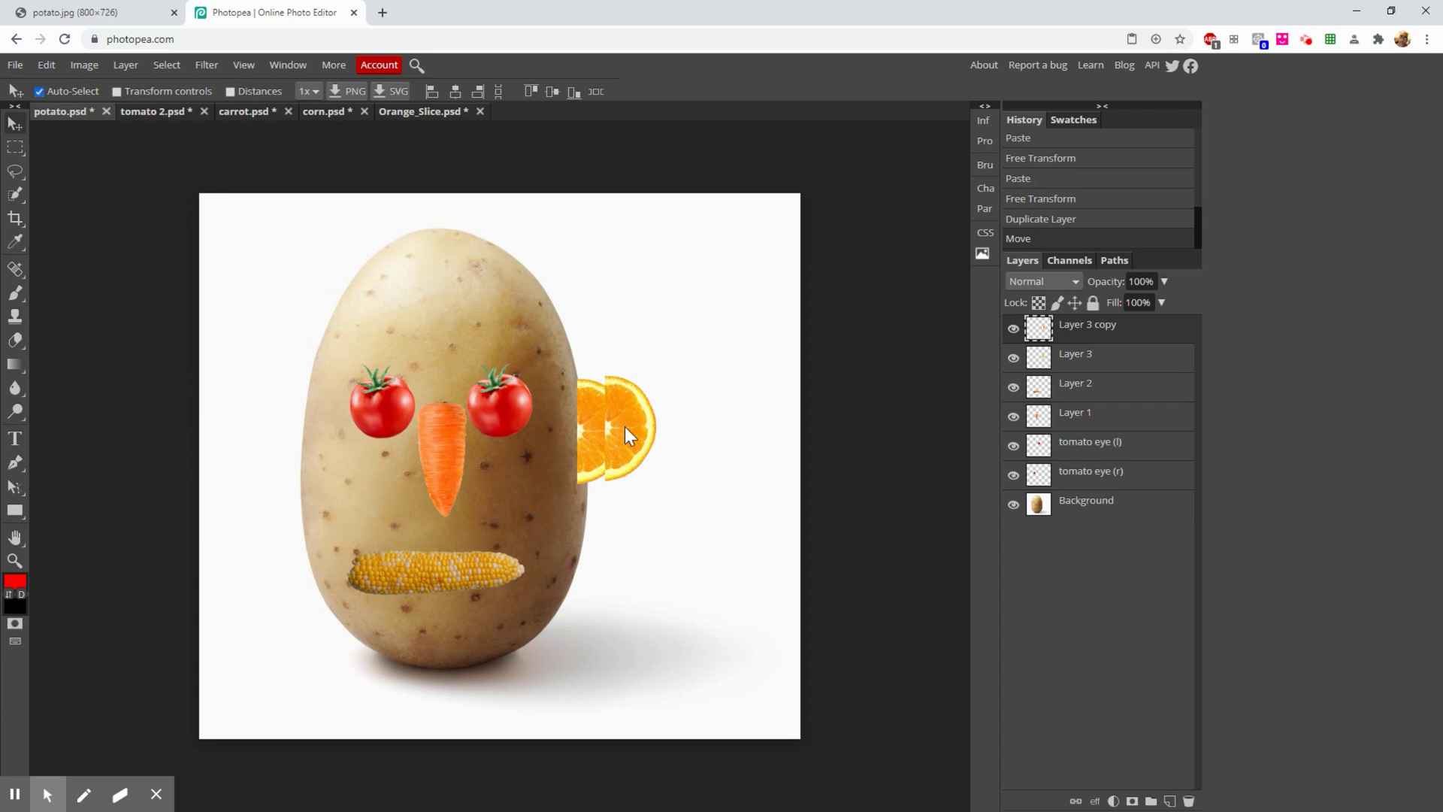
pyautogui.hotkey('ctrl', 't')
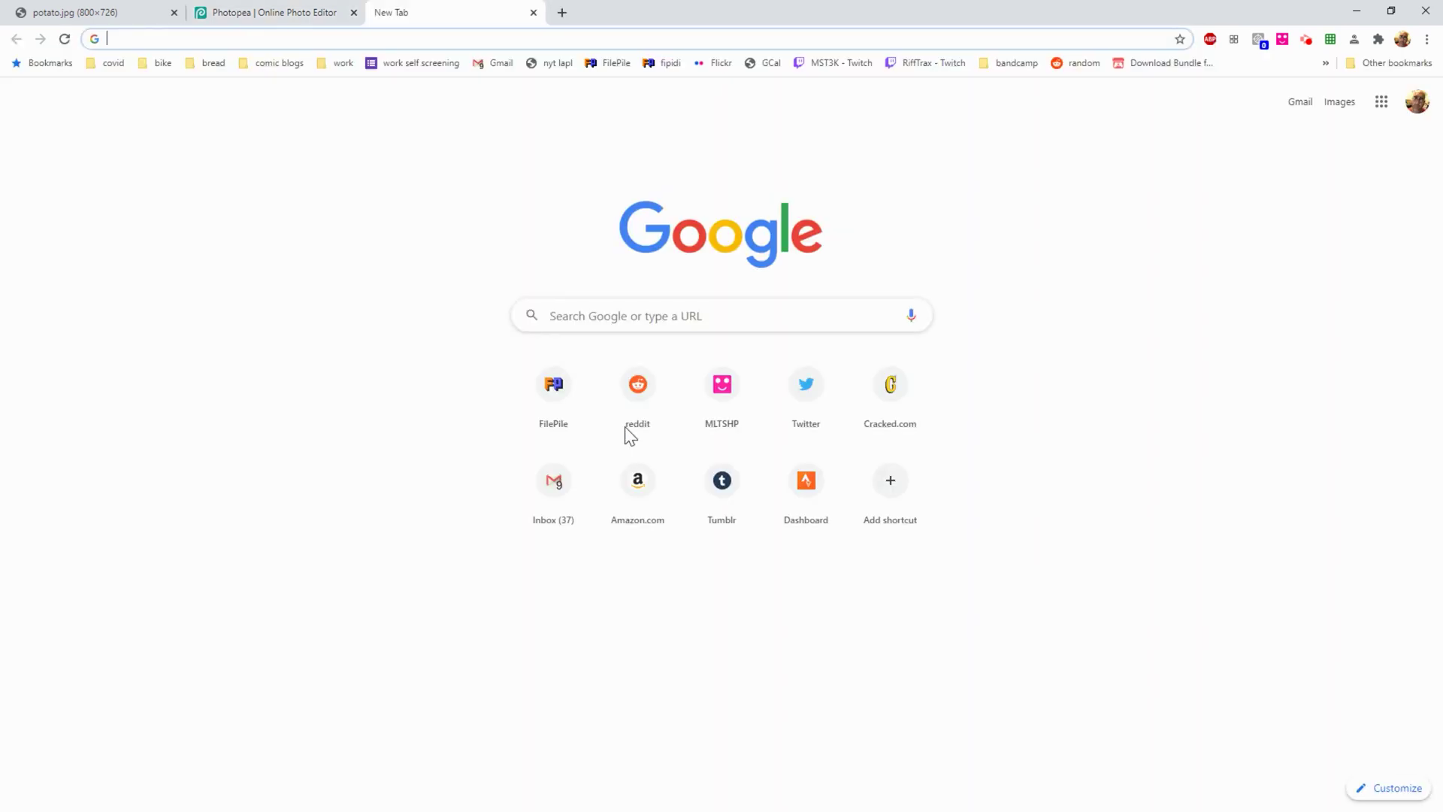
pyautogui.middleClick(431, 12)
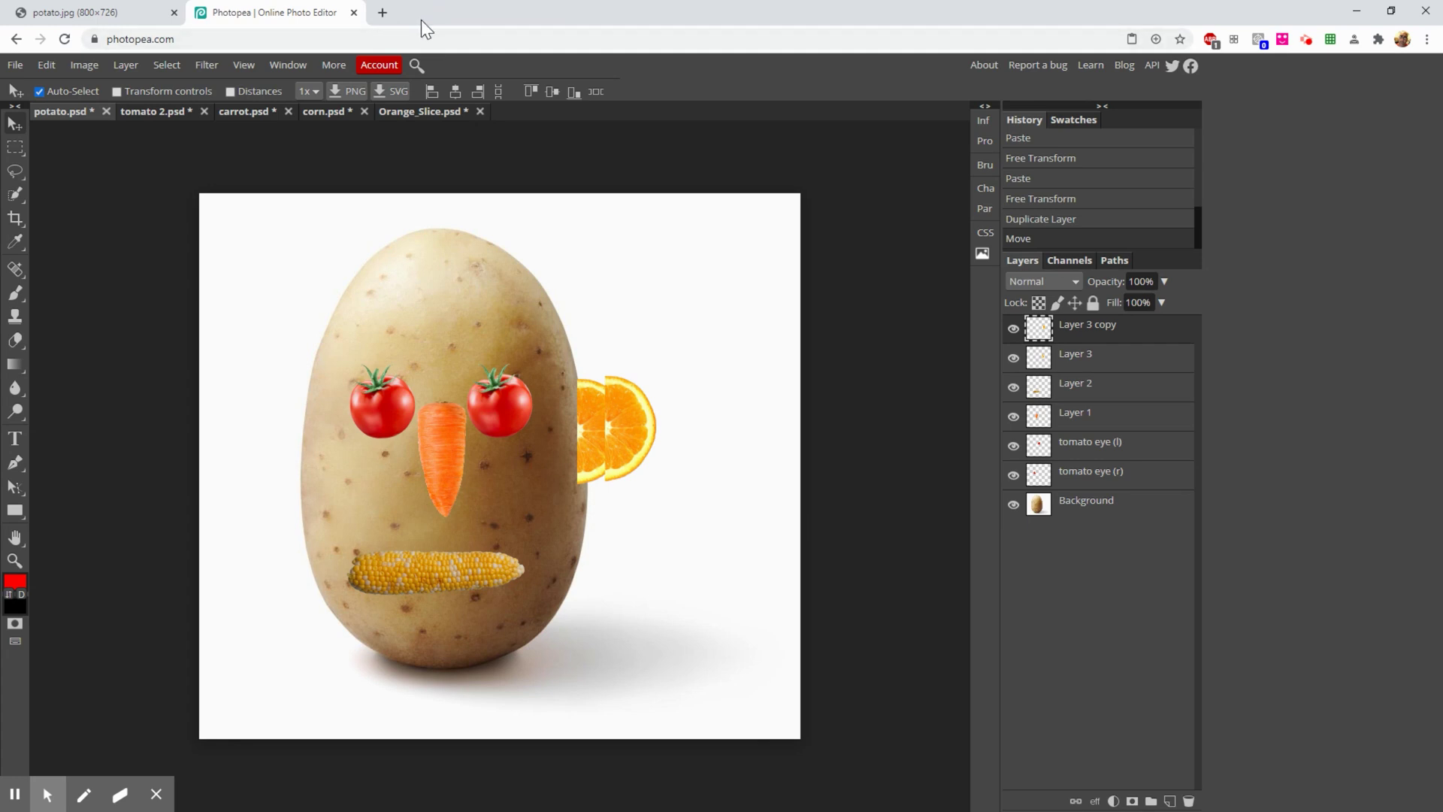
# Free-transform the orange copy so its round side faces left, and place it on the potato's left edge as the second ear.
pyautogui.hotkey('ctrl', 'alt', 't')
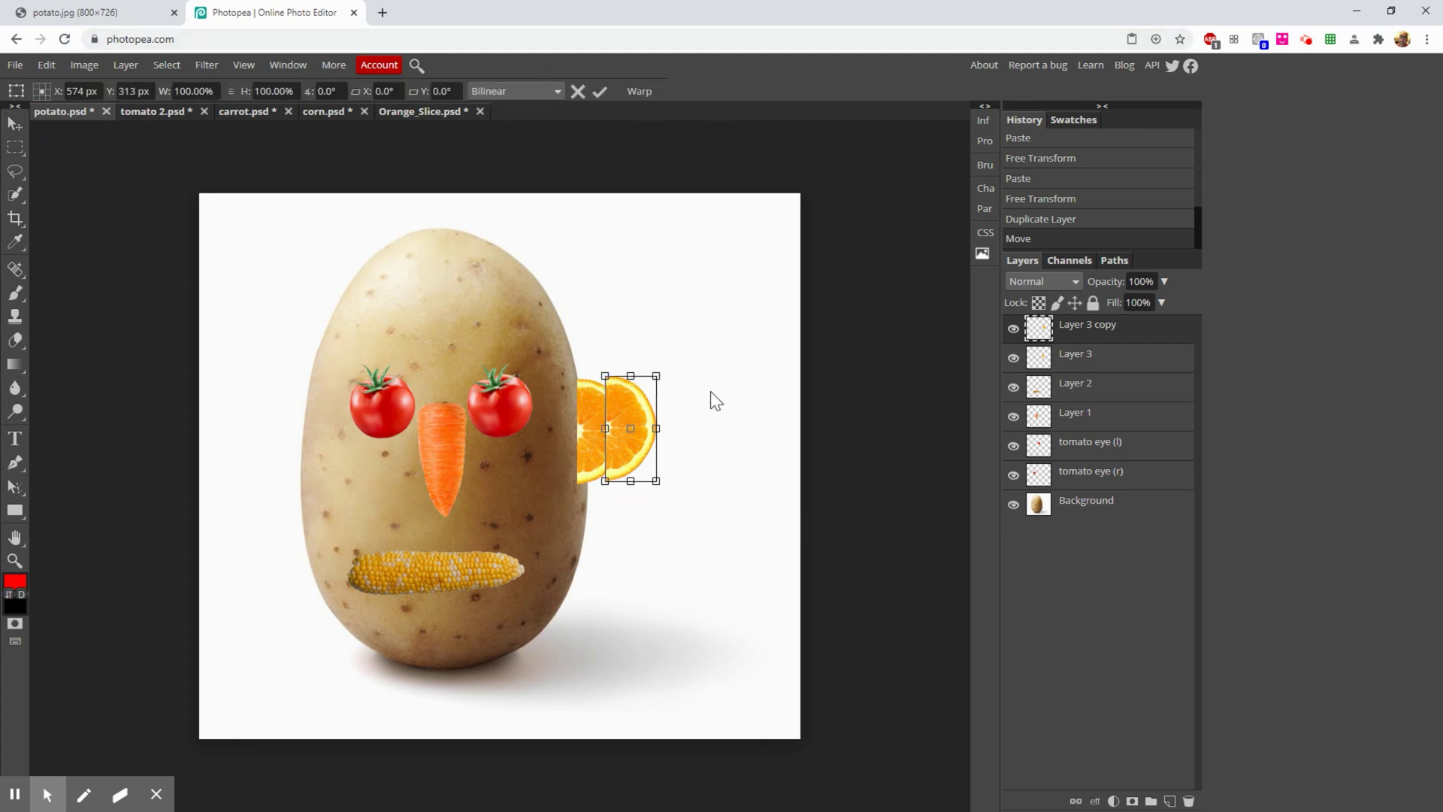
pyautogui.moveTo(642, 399); pyautogui.dragTo(301, 627)
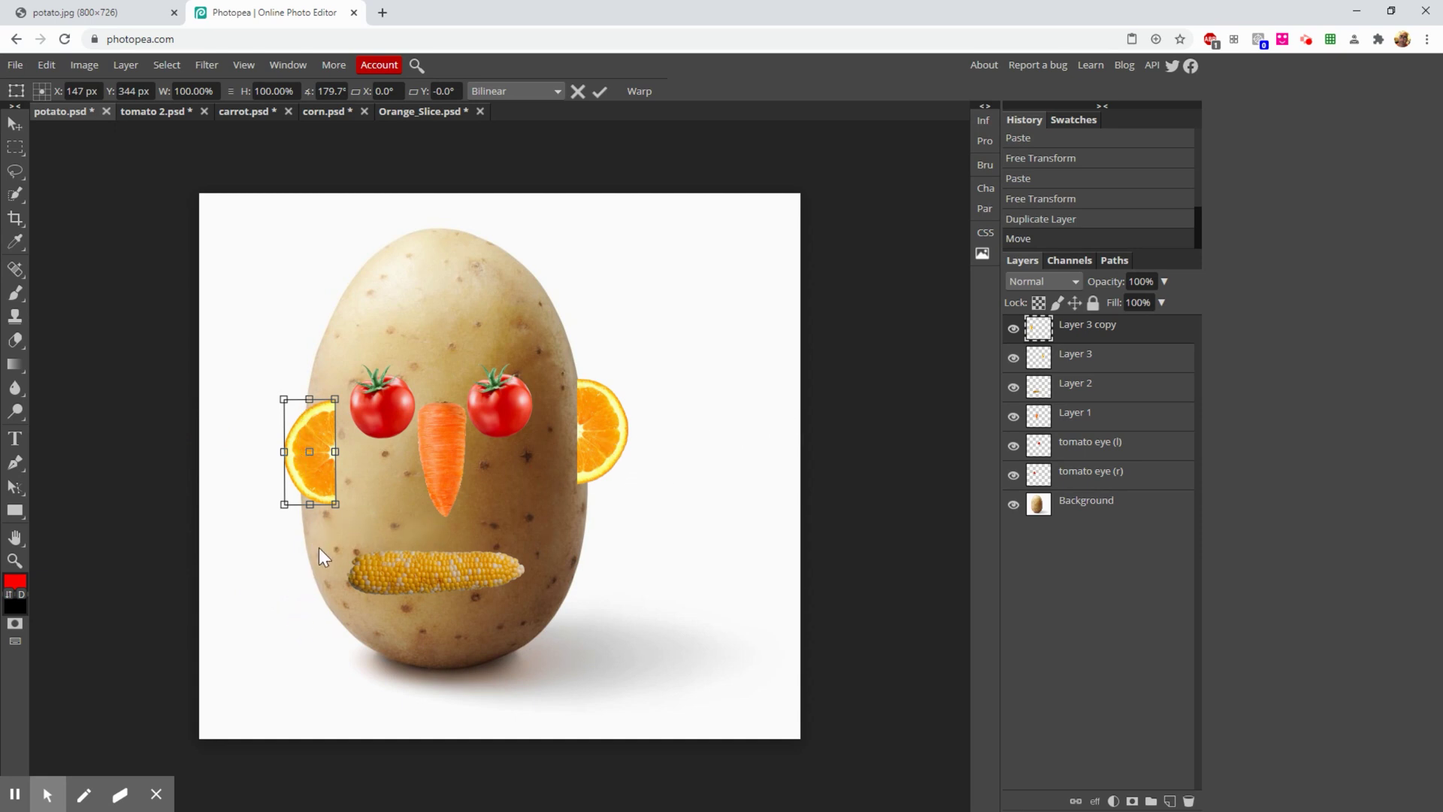
pyautogui.moveTo(318, 521); pyautogui.dragTo(291, 302)
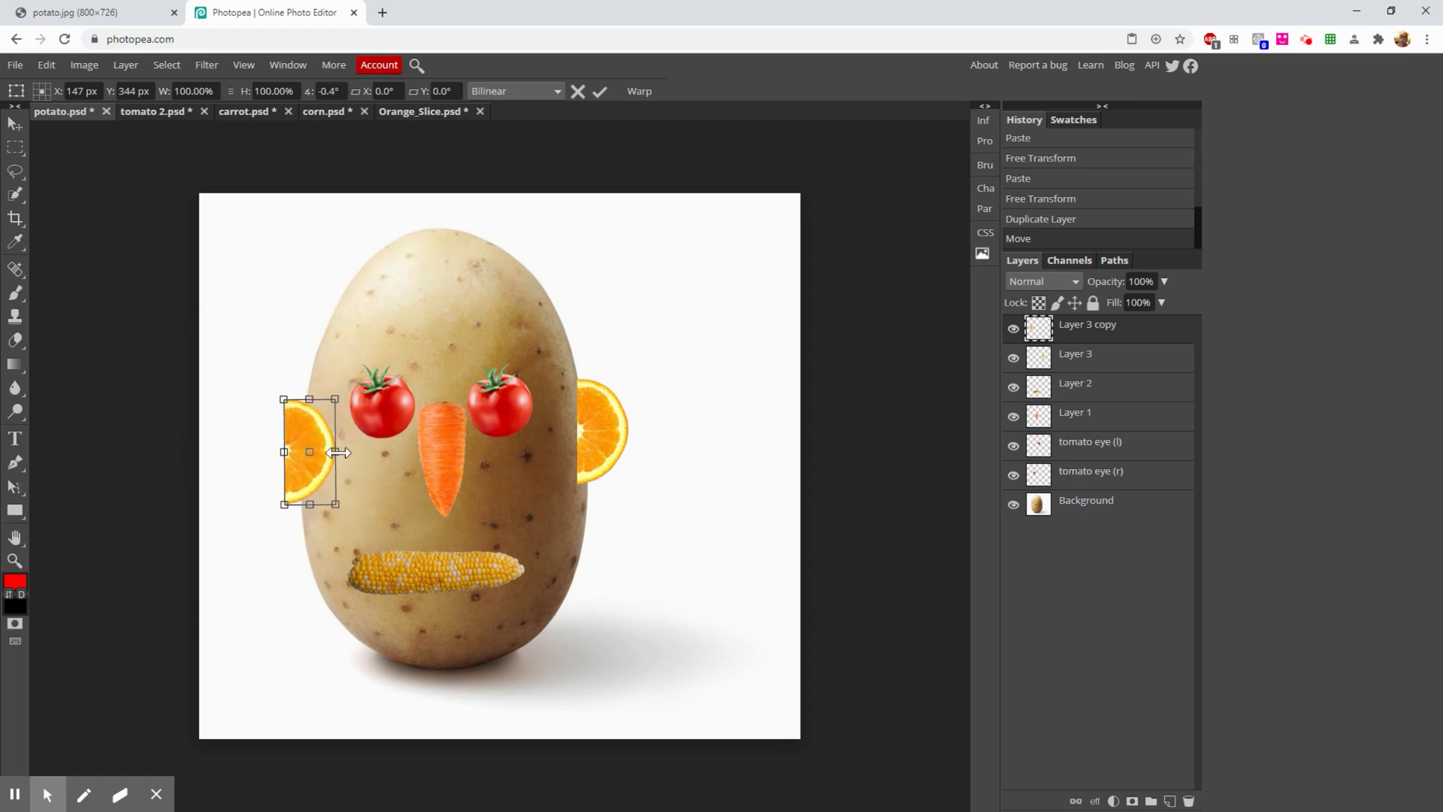
pyautogui.moveTo(339, 452); pyautogui.dragTo(228, 436)
pyautogui.moveTo(277, 459); pyautogui.dragTo(293, 462)
pyautogui.press('Return')
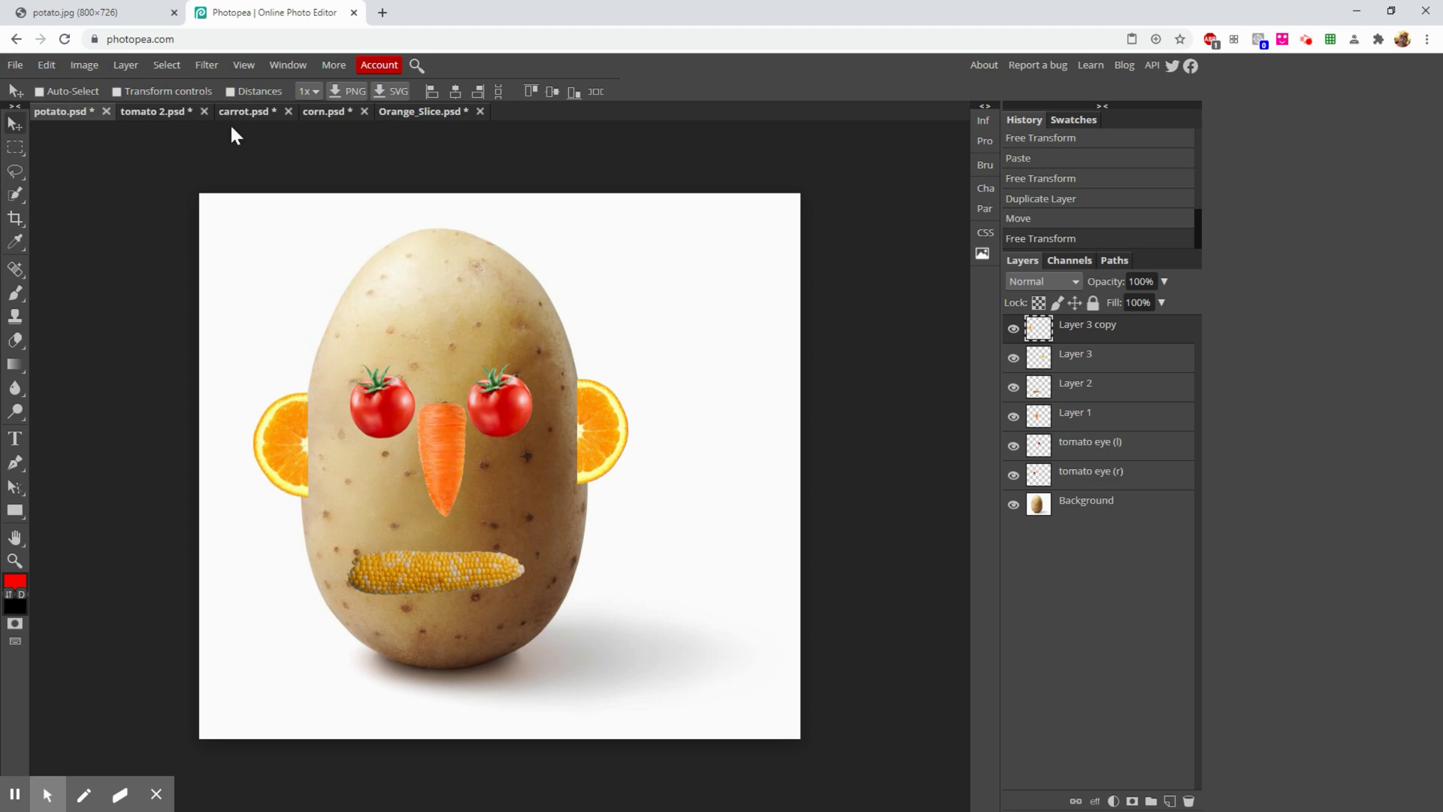
# After checking the finished example potato.jpg, open the broccoli photo and select the whole uncut broccoli, stalk included, using Quick Selection.
pyautogui.click(129, 12)
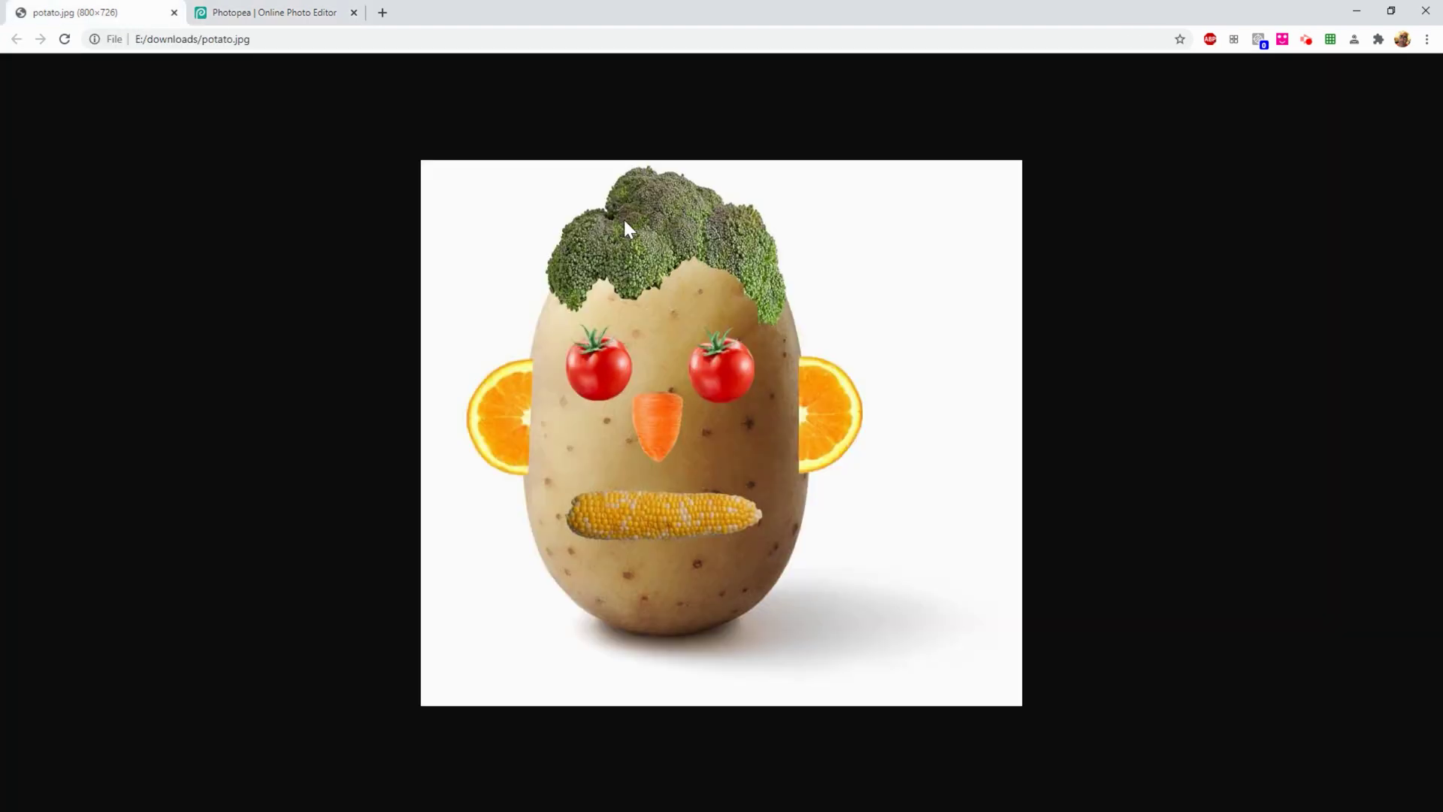
pyautogui.click(278, 12)
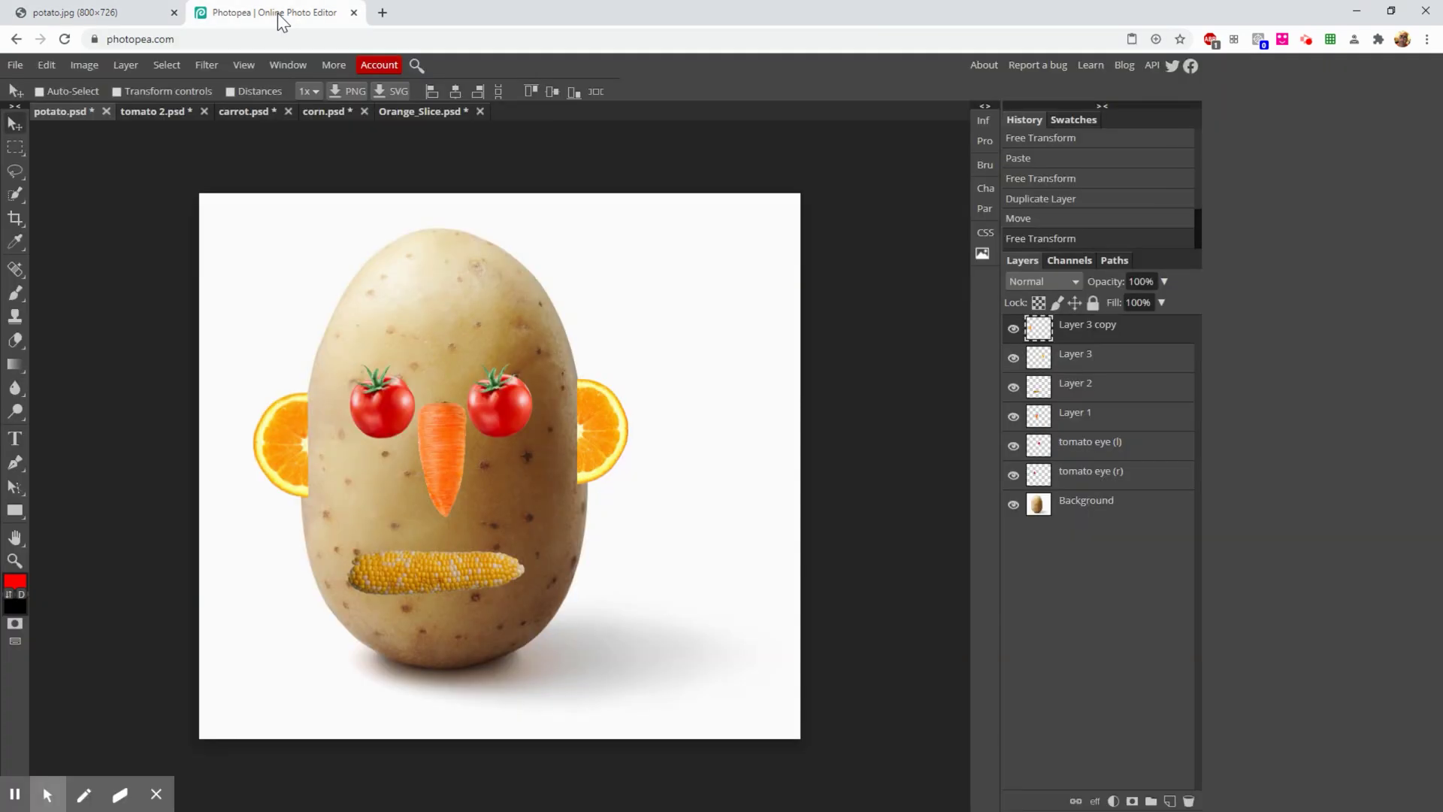
pyautogui.click(16, 64)
pyautogui.click(36, 109)
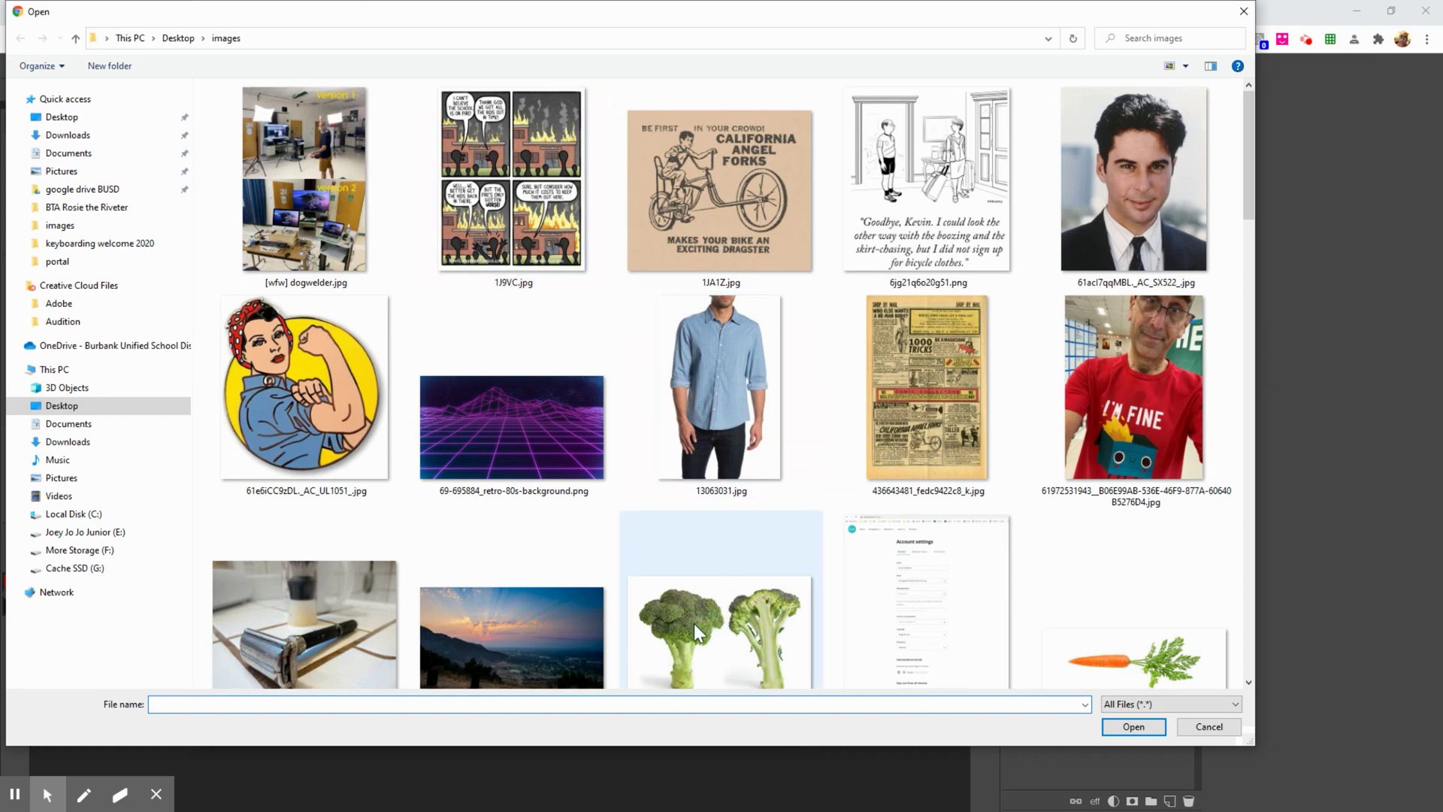
pyautogui.doubleClick(695, 626)
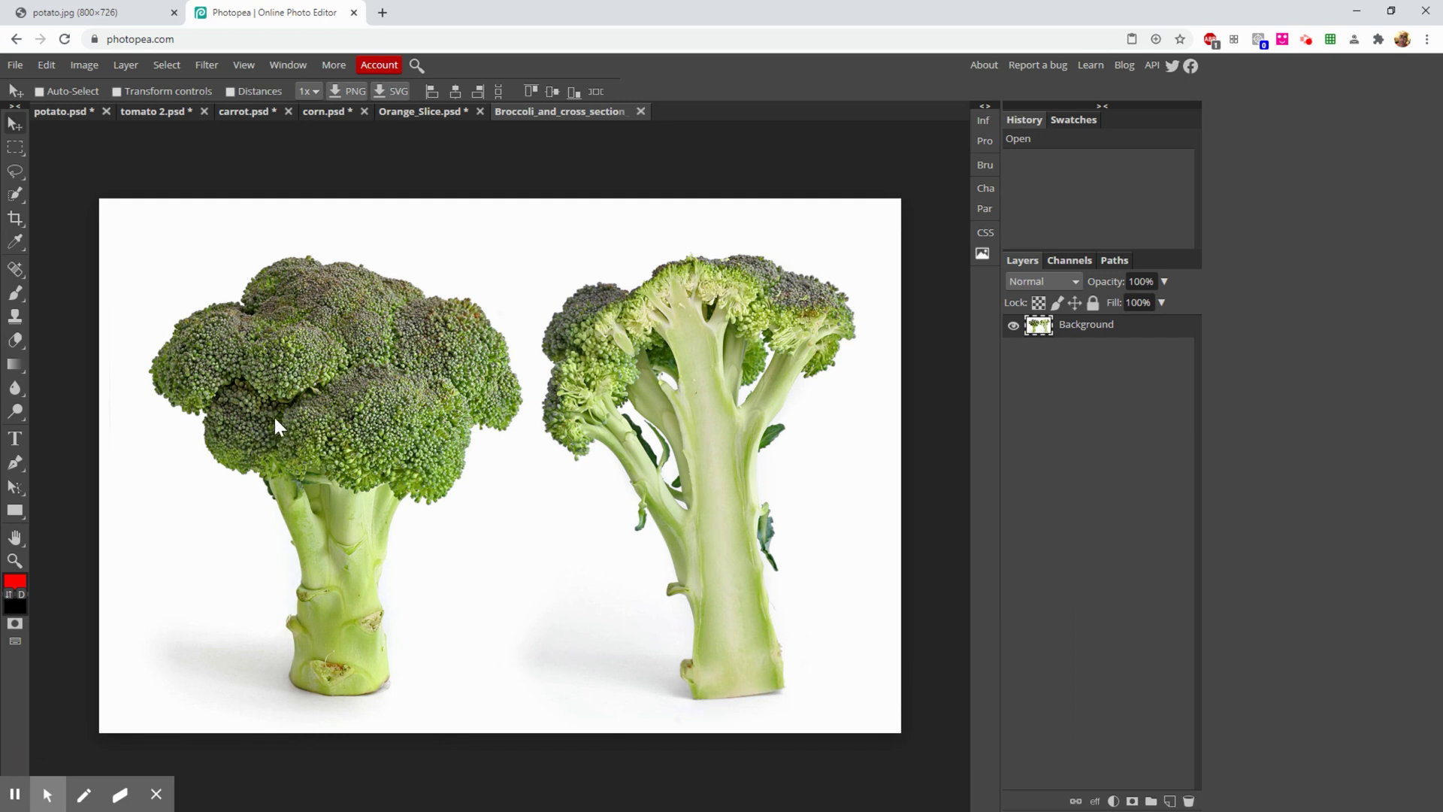
pyautogui.click(15, 197)
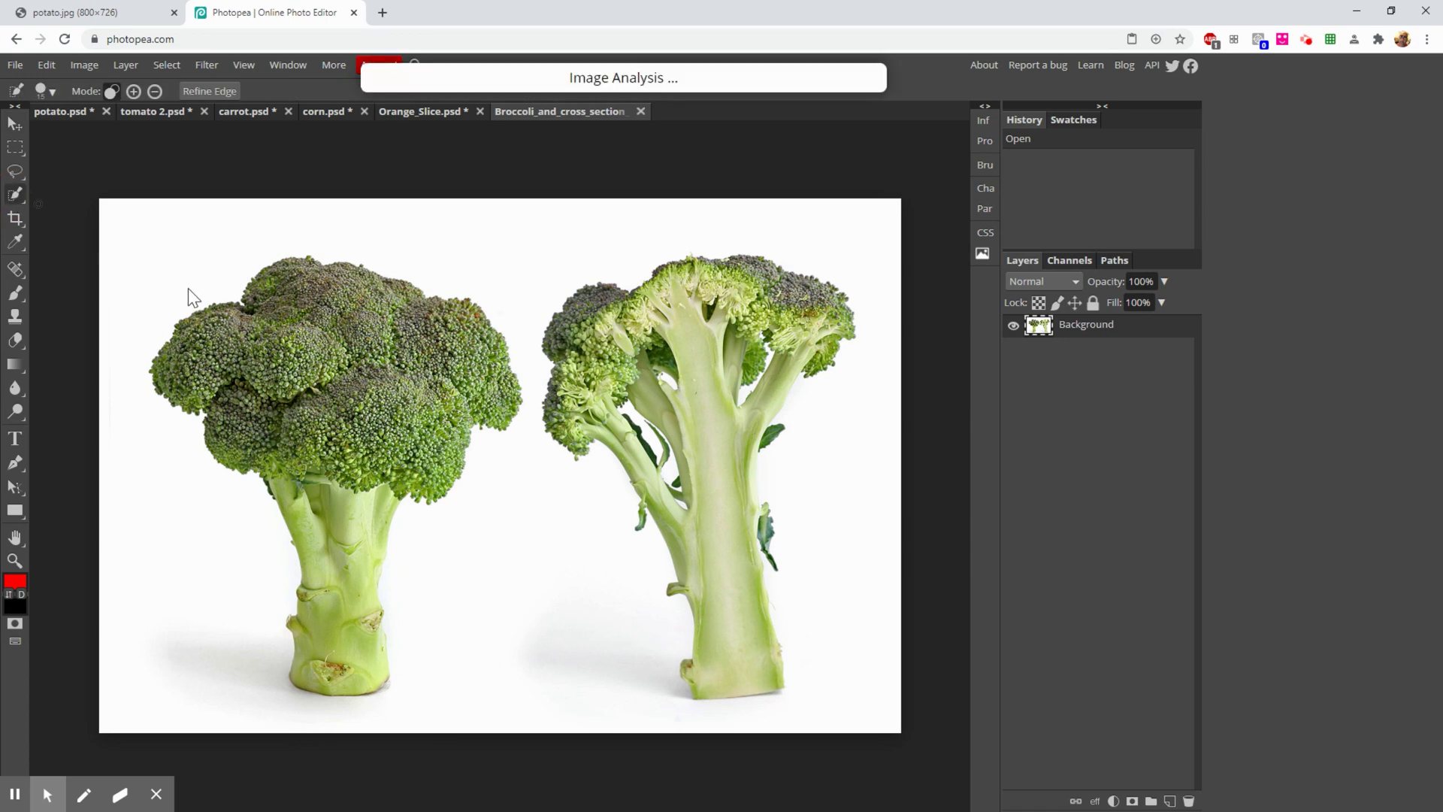
pyautogui.click(388, 356)
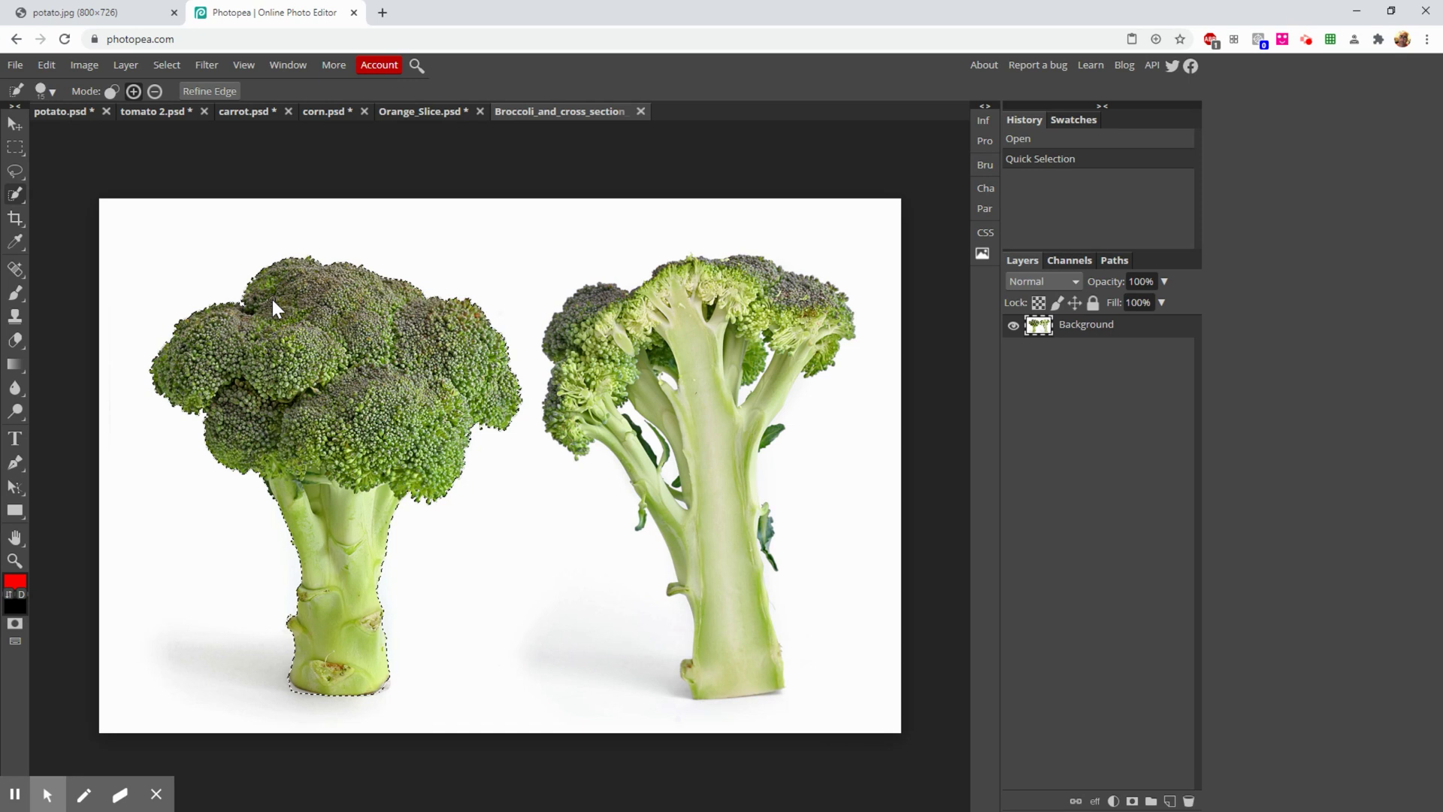
# Subtract the stalk from the broccoli selection with the Lasso tool, leaving only the floret crown selected.
pyautogui.click(12, 169)
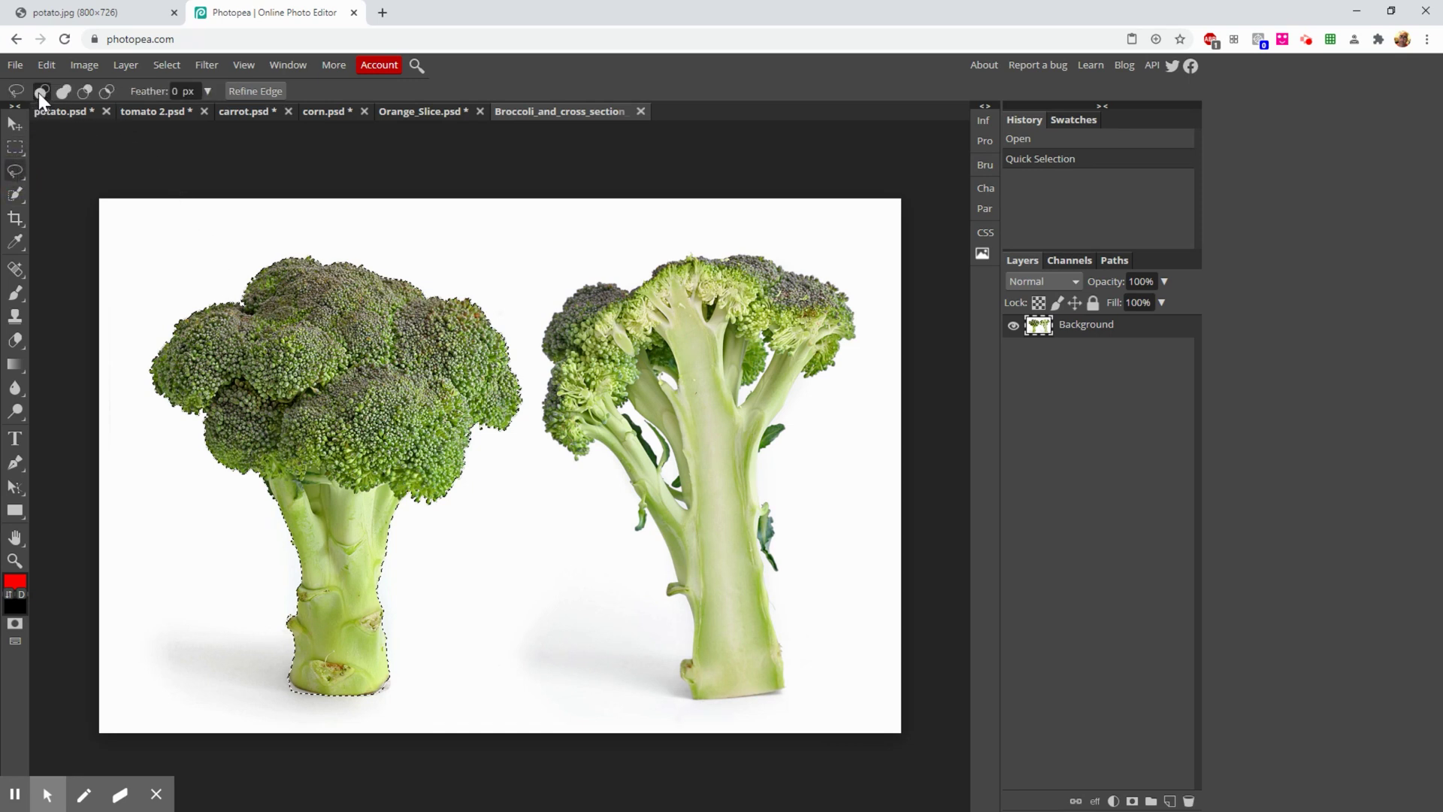
pyautogui.click(86, 92)
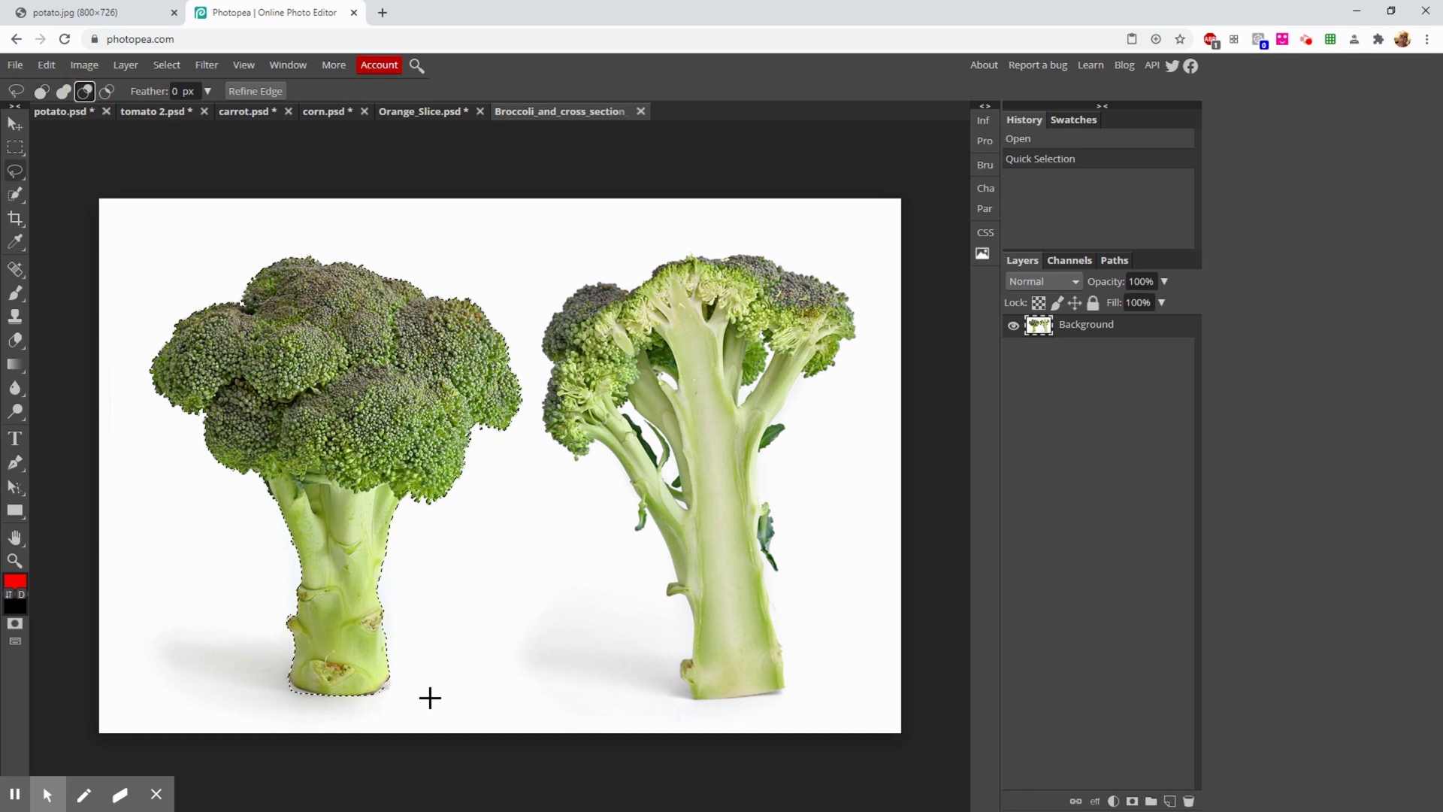
pyautogui.moveTo(428, 697)
pyautogui.mouseDown()
pyautogui.moveTo(385, 718)
pyautogui.moveTo(293, 715)
pyautogui.moveTo(251, 674)
pyautogui.moveTo(207, 494)
pyautogui.mouseUp()
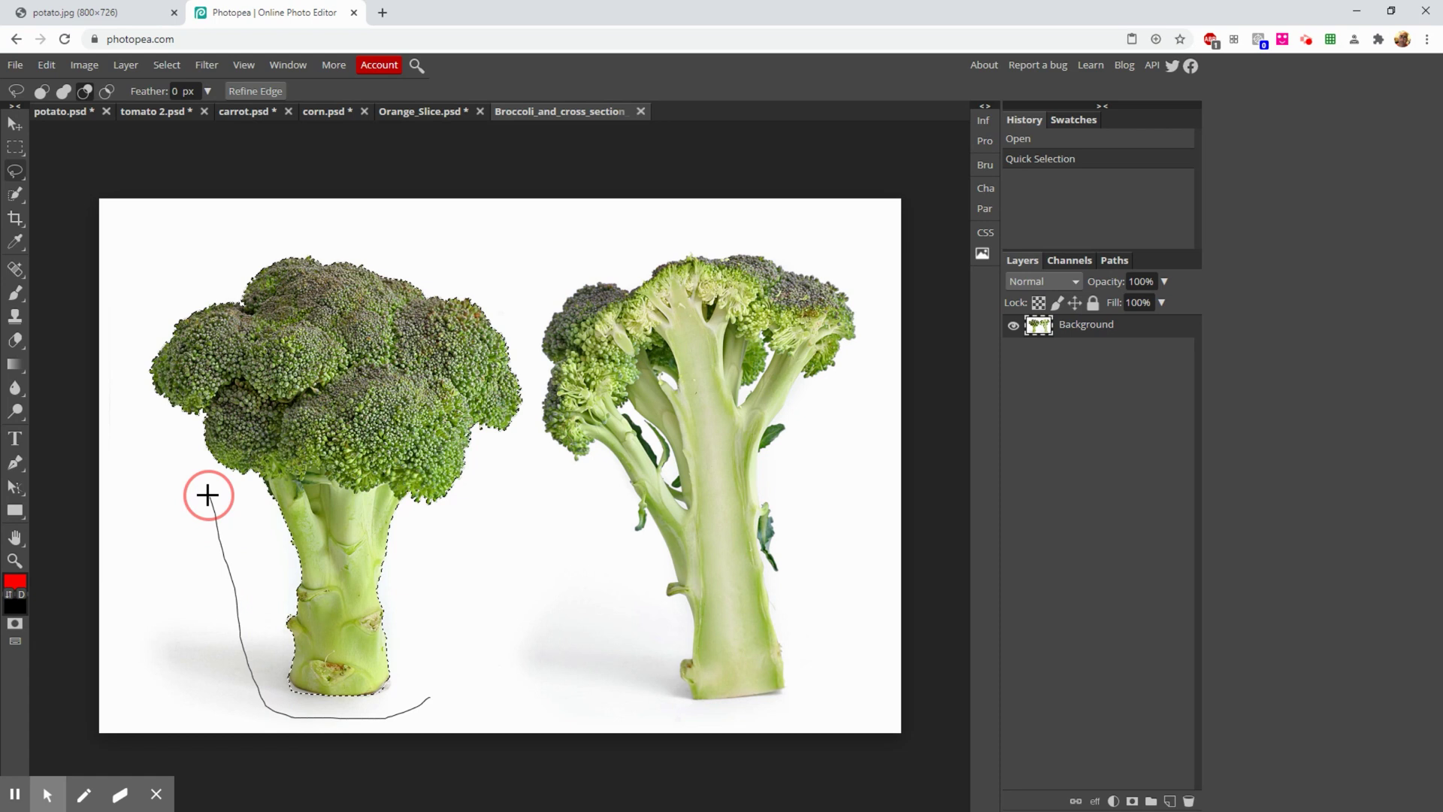
pyautogui.moveTo(207, 495)
pyautogui.mouseDown()
pyautogui.moveTo(199, 423)
pyautogui.moveTo(229, 385)
pyautogui.moveTo(294, 406)
pyautogui.moveTo(349, 368)
pyautogui.moveTo(439, 381)
pyautogui.moveTo(479, 429)
pyautogui.moveTo(476, 607)
pyautogui.moveTo(437, 684)
pyautogui.mouseUp()
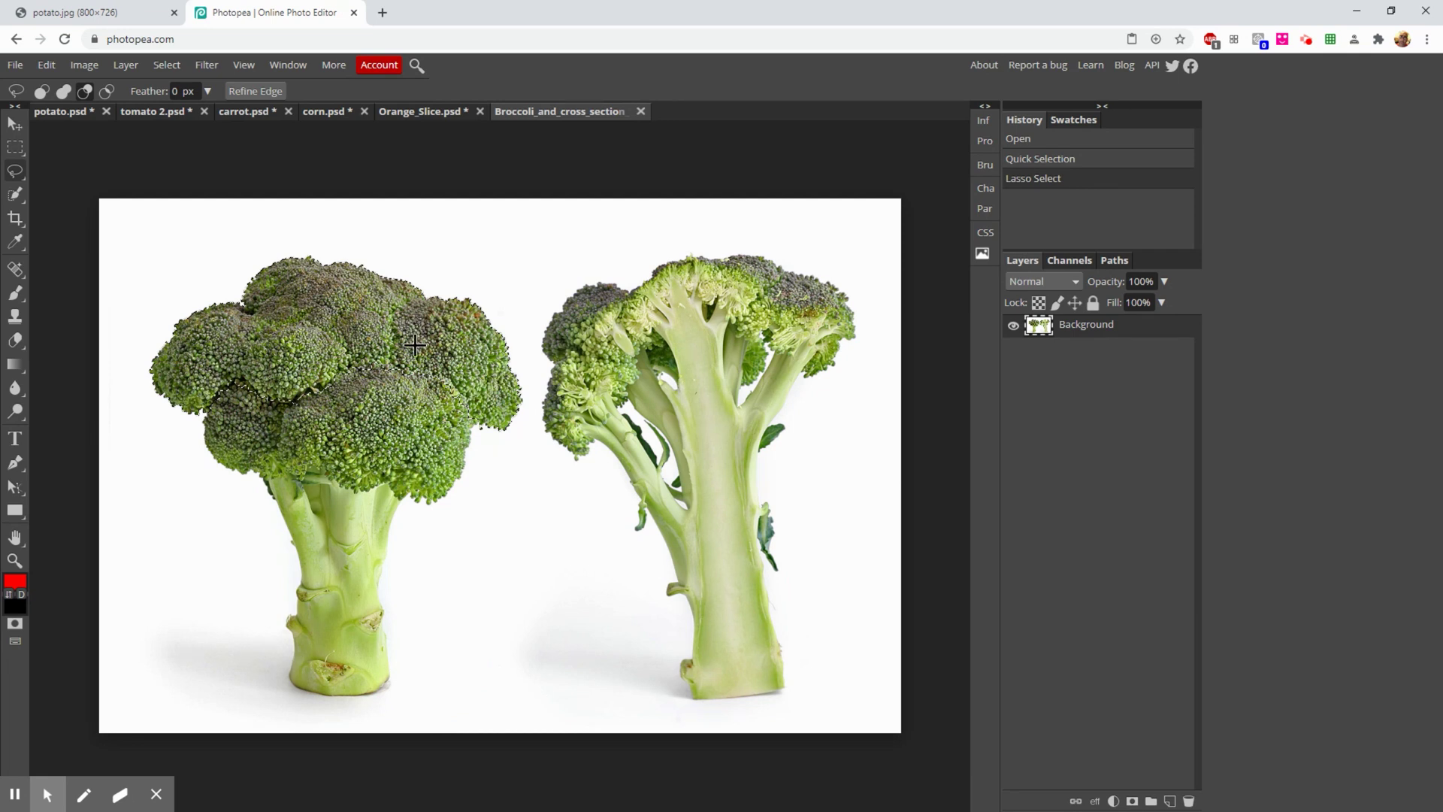
# Paste the broccoli crown into potato.psd and free-transform it to about 48% width and 56% height, placed on top of the potato as hair.
pyautogui.click(74, 112)
pyautogui.hotkey('ctrl', 'v')
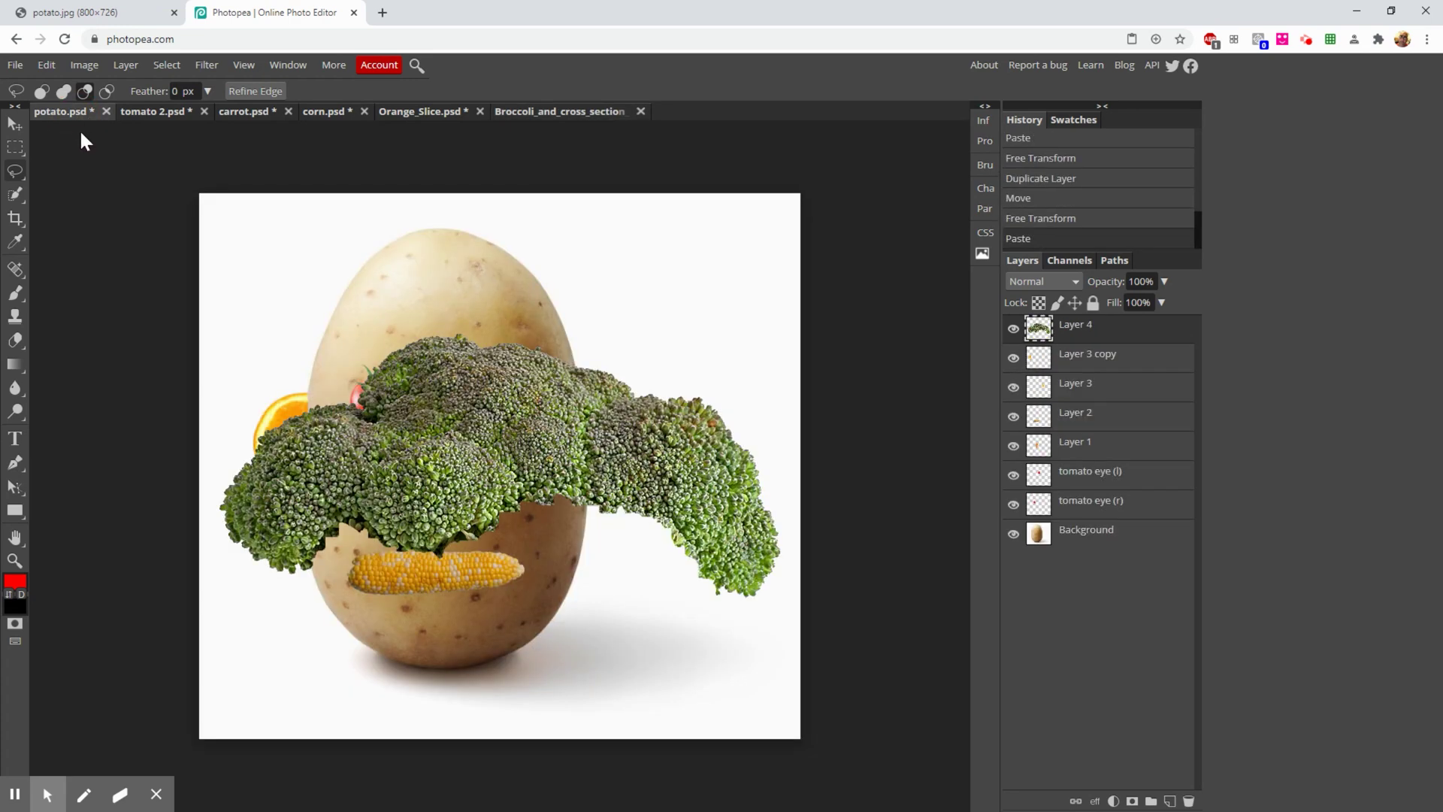
pyautogui.hotkey('ctrl', 't')
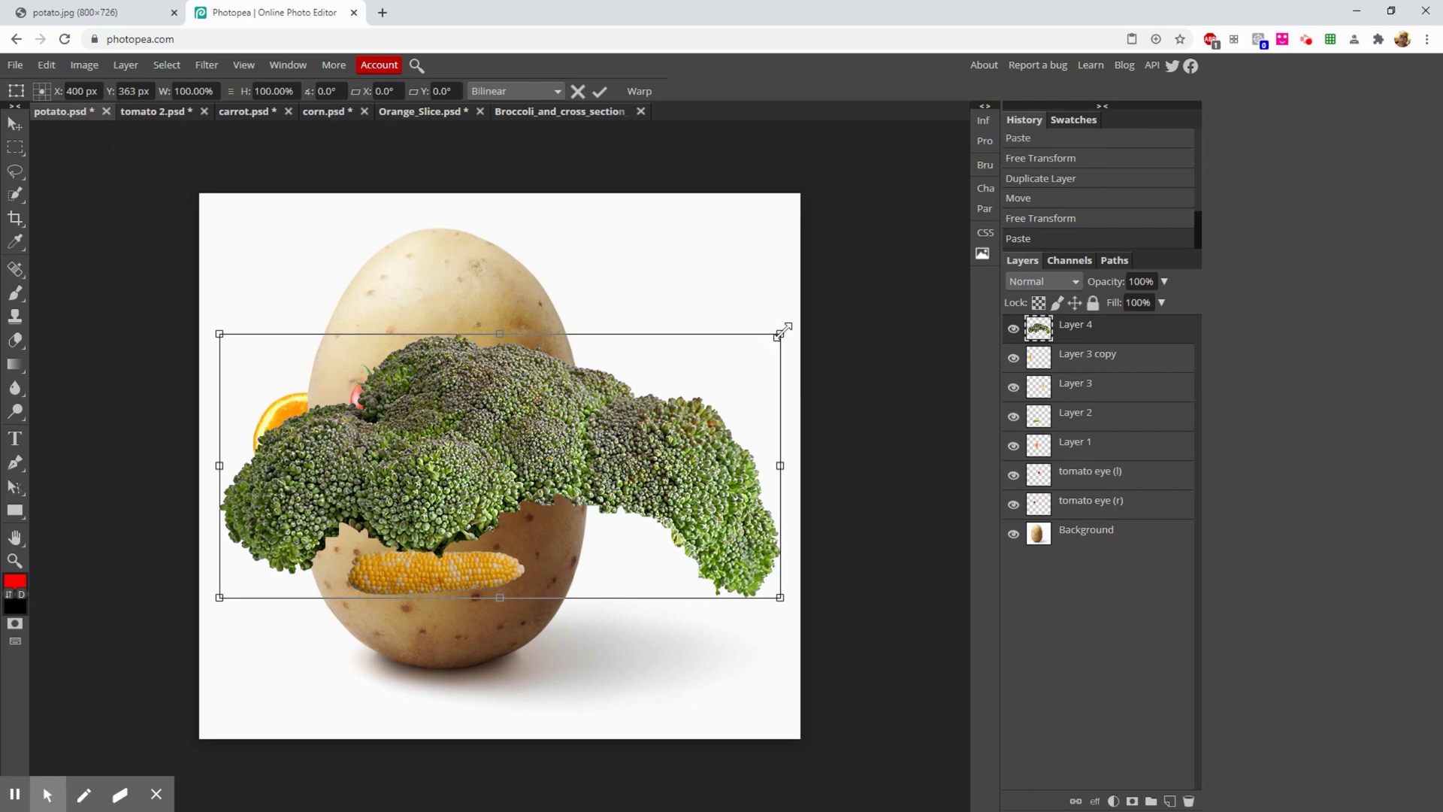
pyautogui.moveTo(780, 333); pyautogui.dragTo(488, 449)
pyautogui.moveTo(346, 520); pyautogui.dragTo(438, 278)
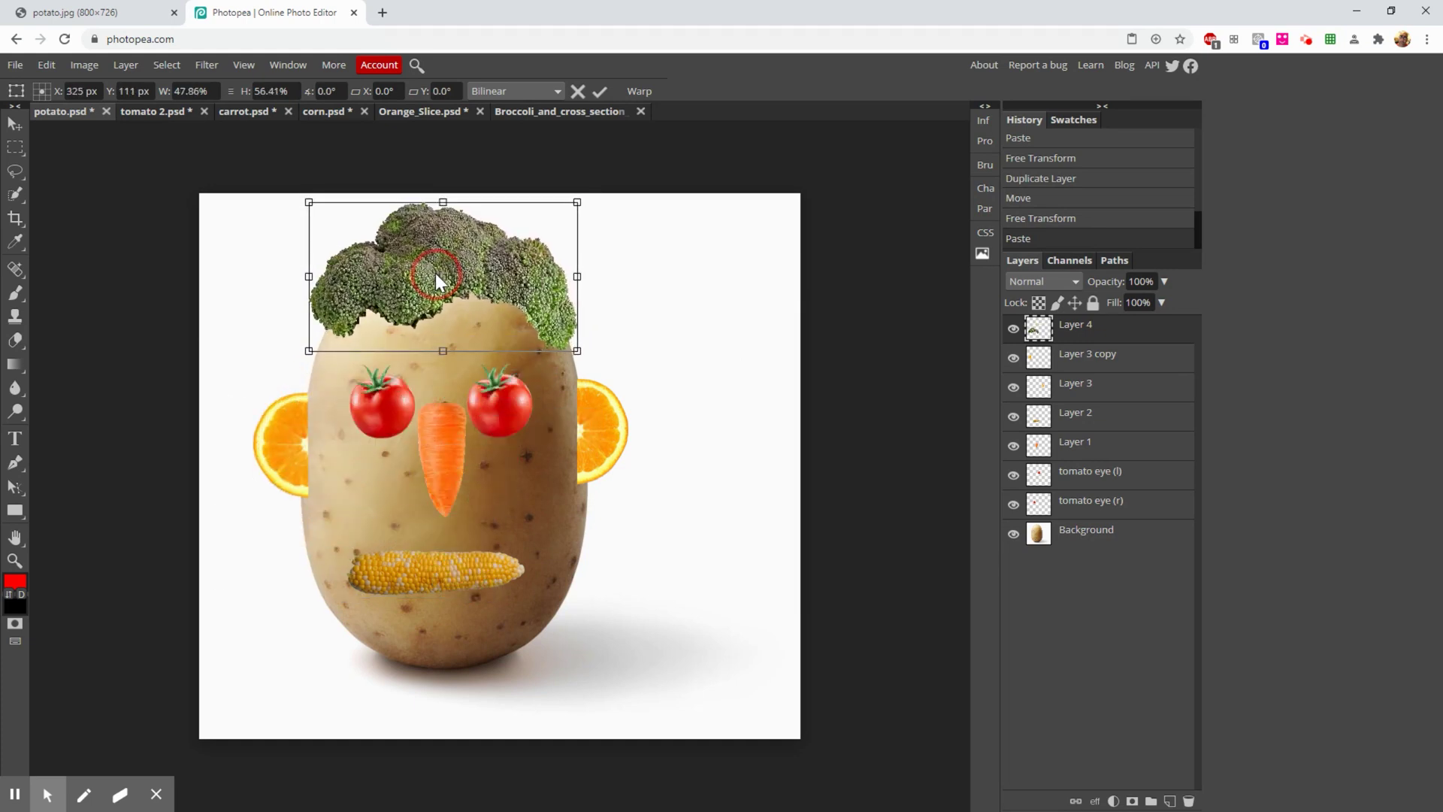
pyautogui.press('Return')
pyautogui.press('l')
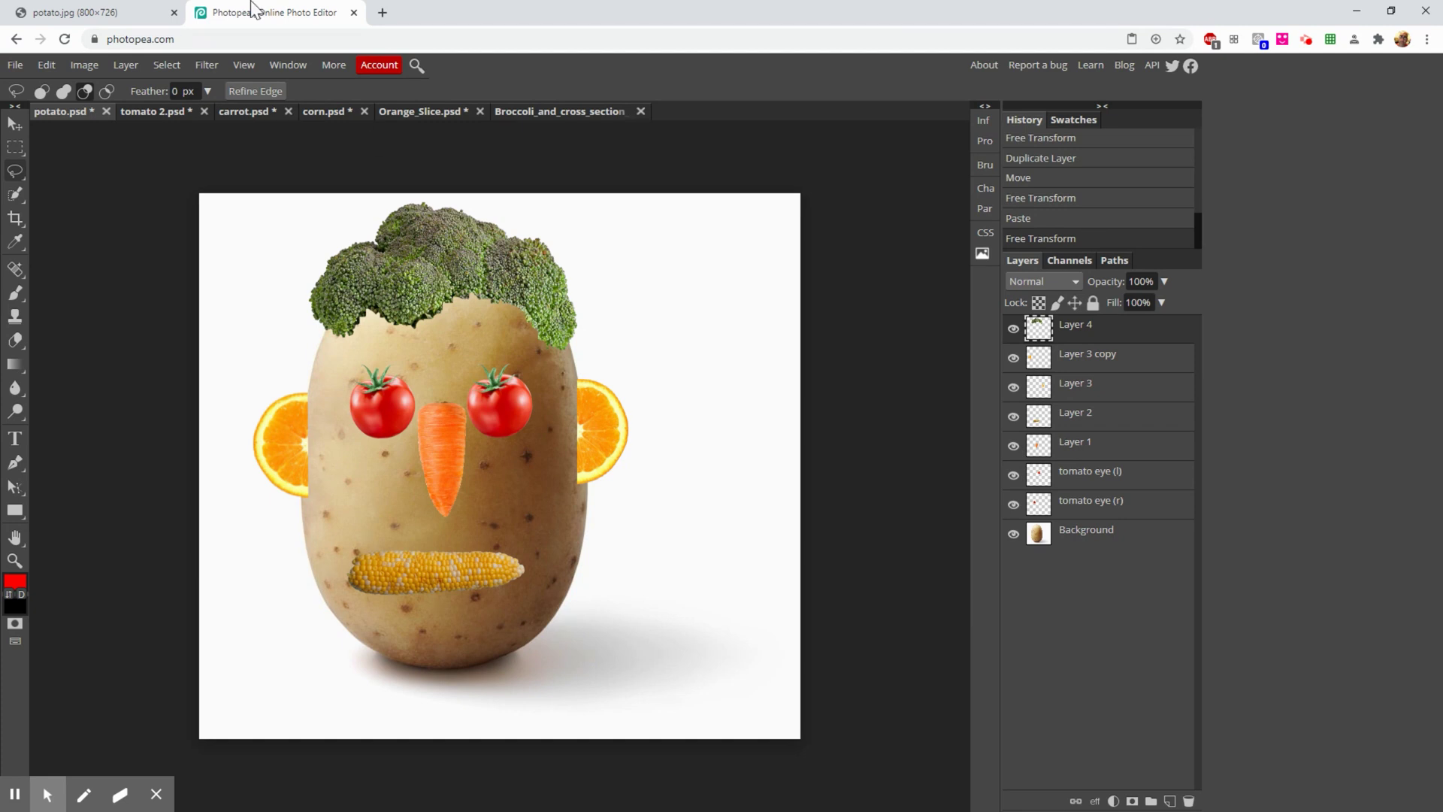
# Save the finished potato-head document as a layered PSD file.
pyautogui.click(17, 66)
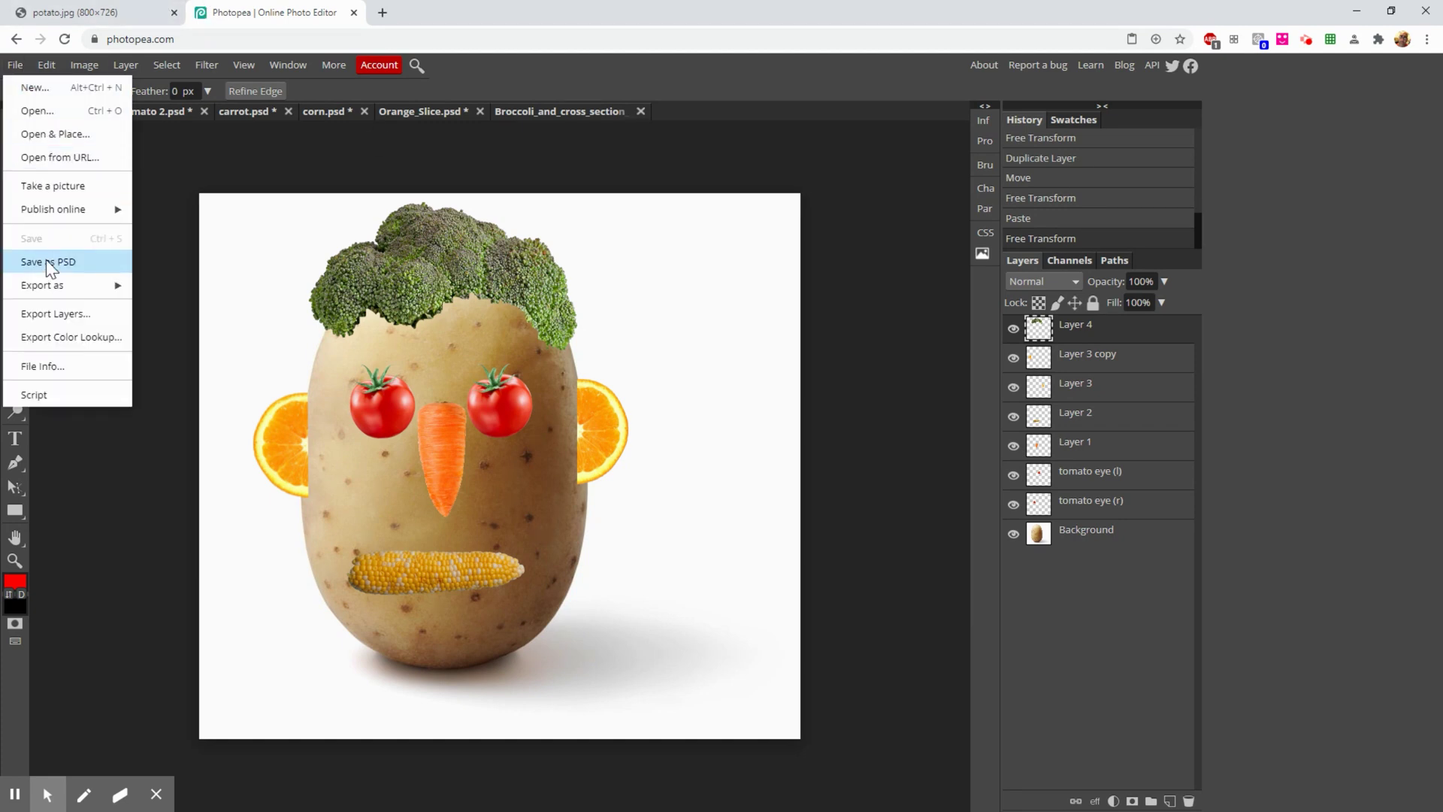
pyautogui.moveTo(56, 281)
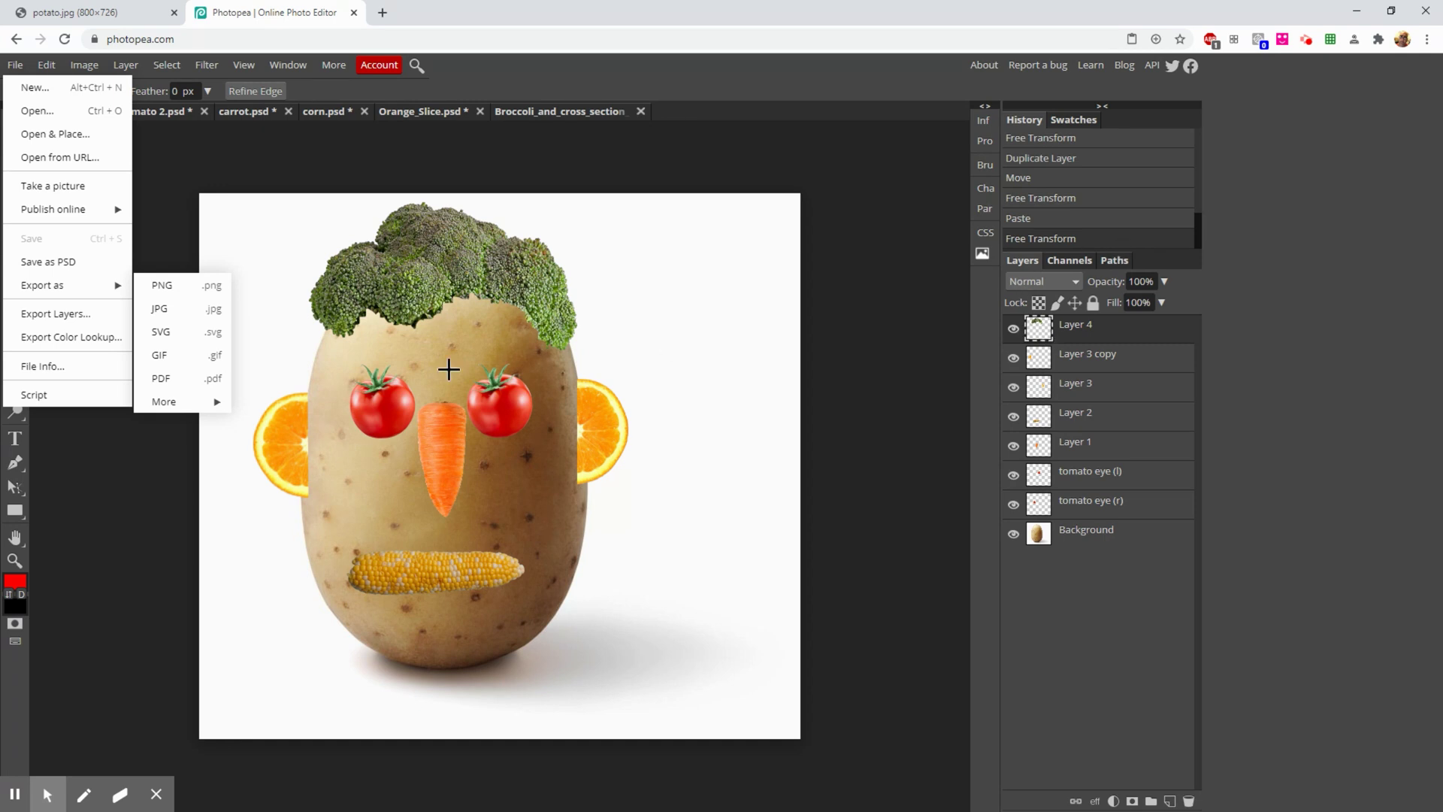
pyautogui.click(42, 264)
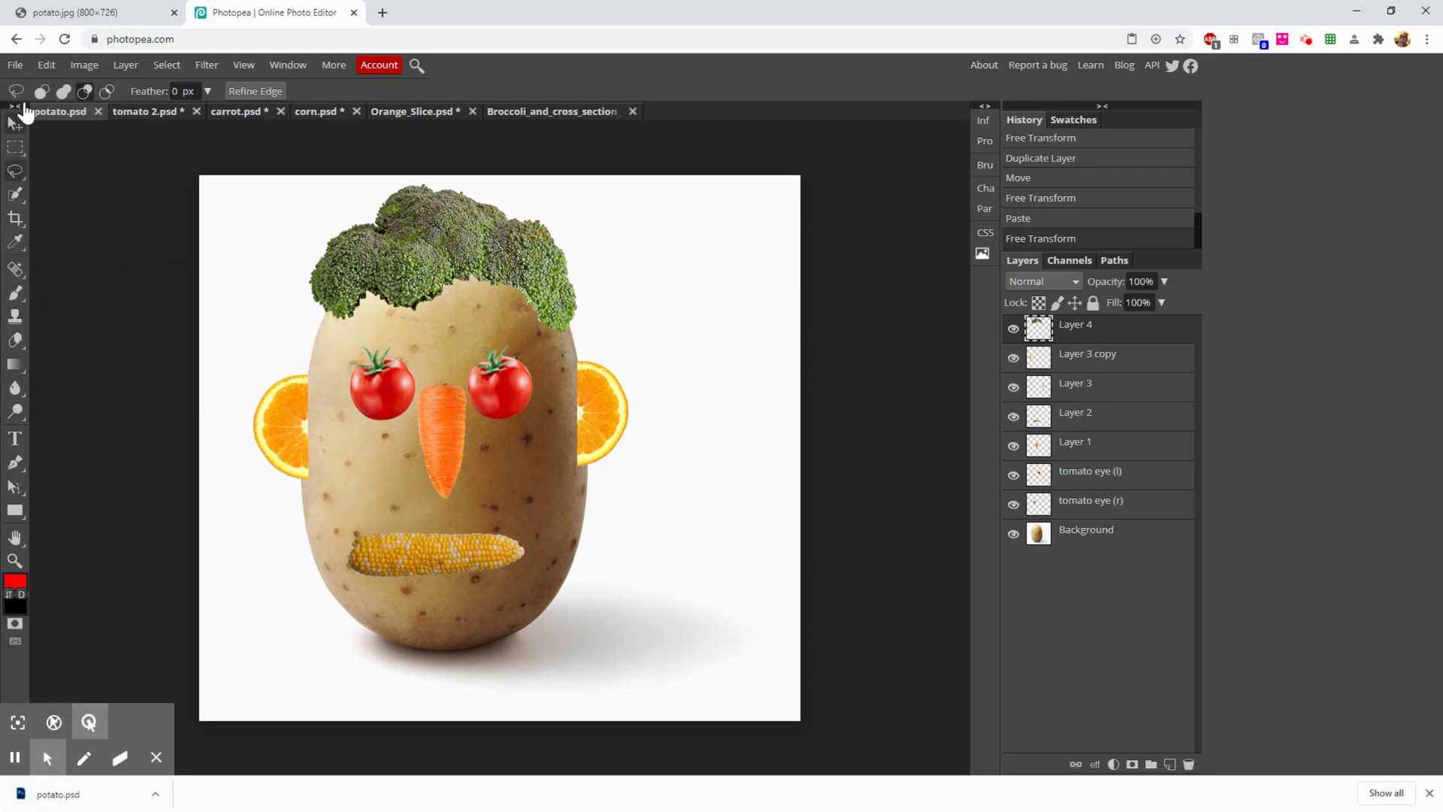
# Export the potato head as a JPG at 800 × 726 px and 70% quality.
pyautogui.click(16, 67)
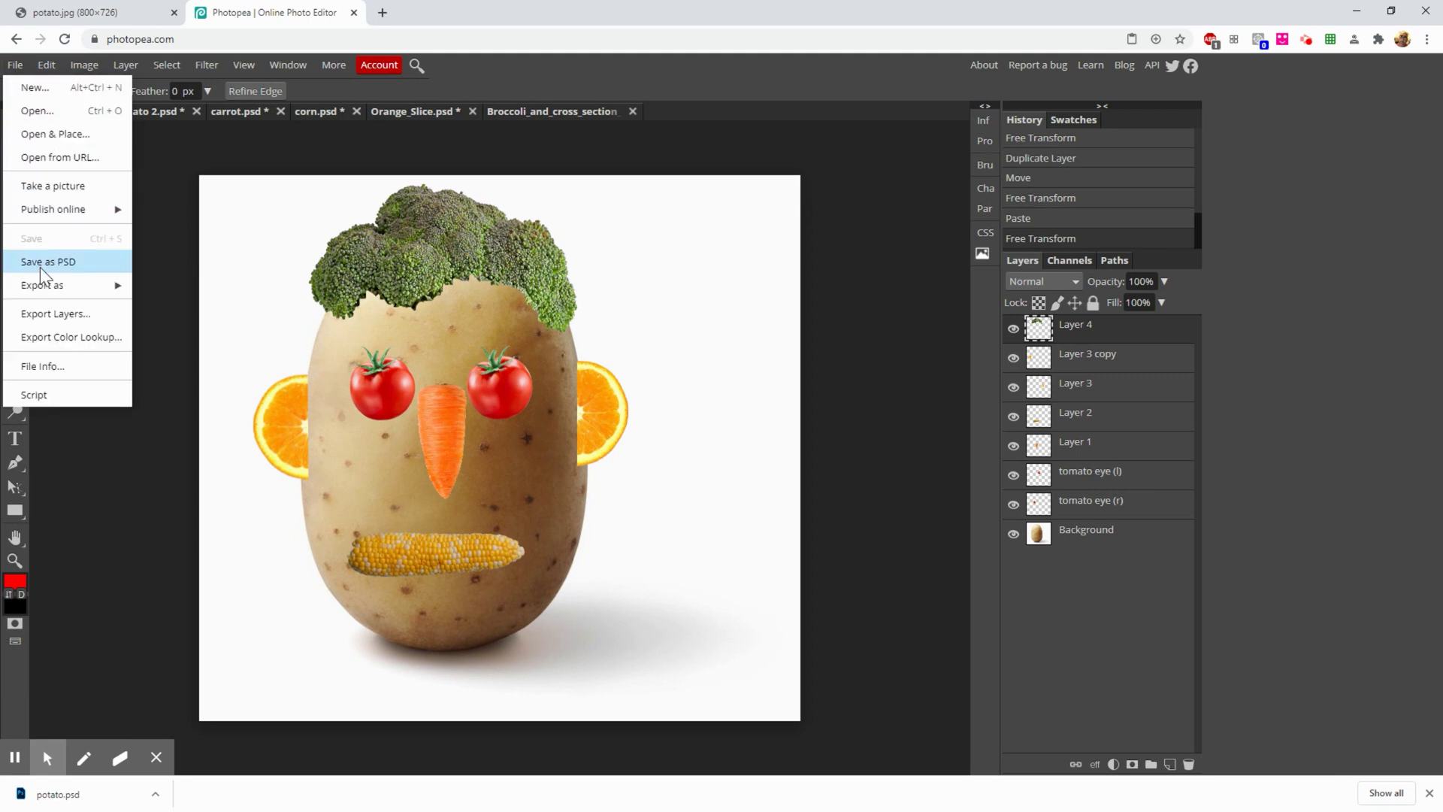
pyautogui.moveTo(45, 288)
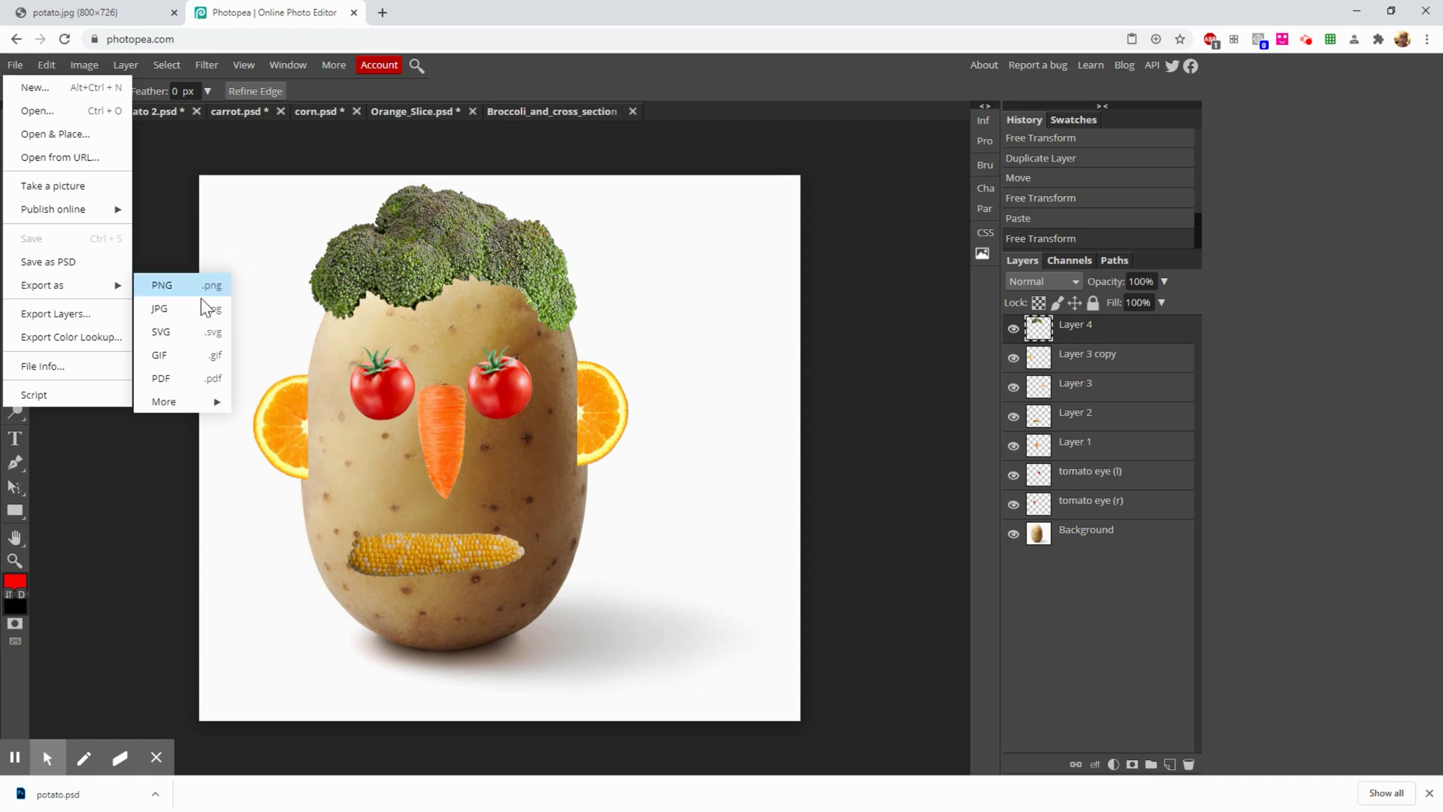
pyautogui.click(160, 309)
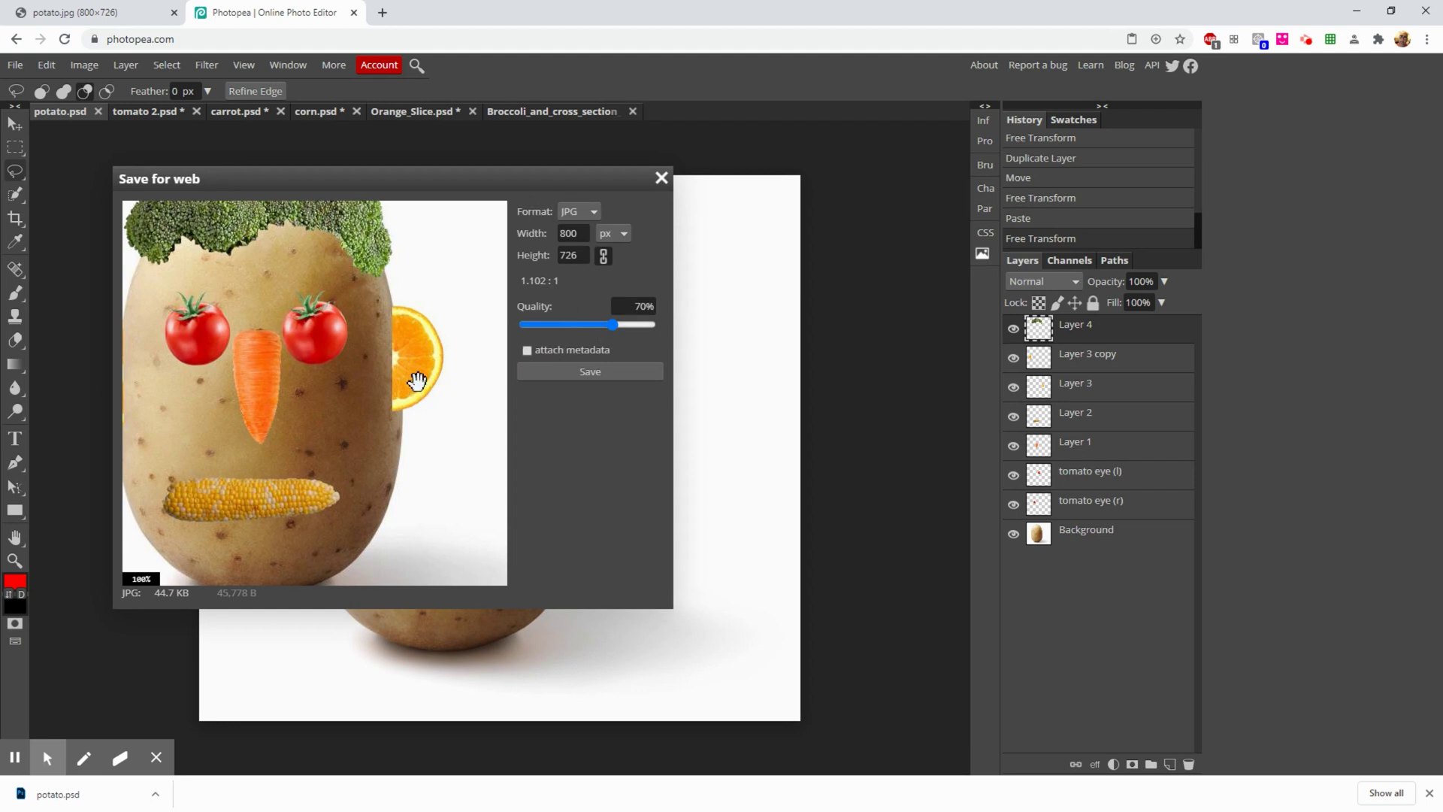
pyautogui.click(588, 372)
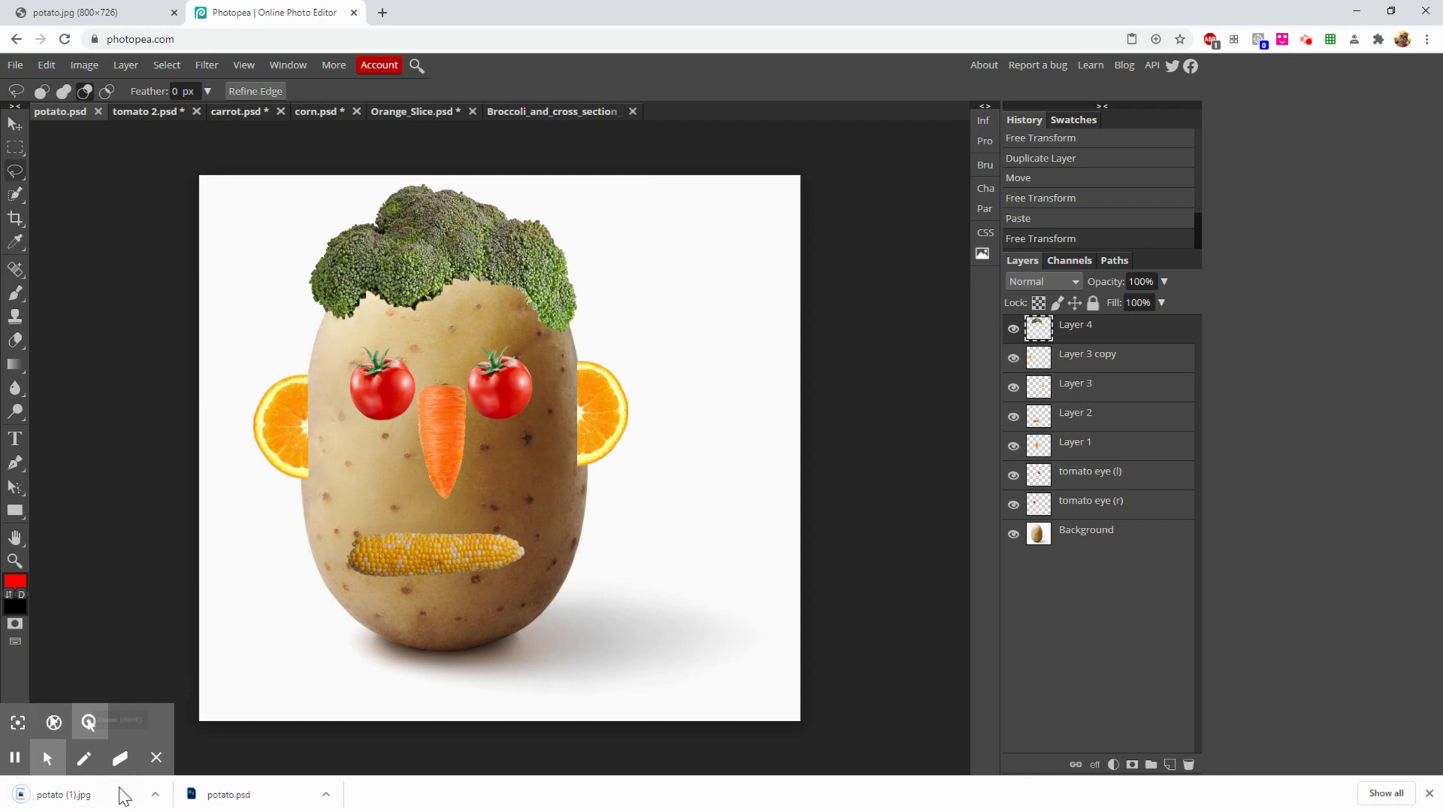